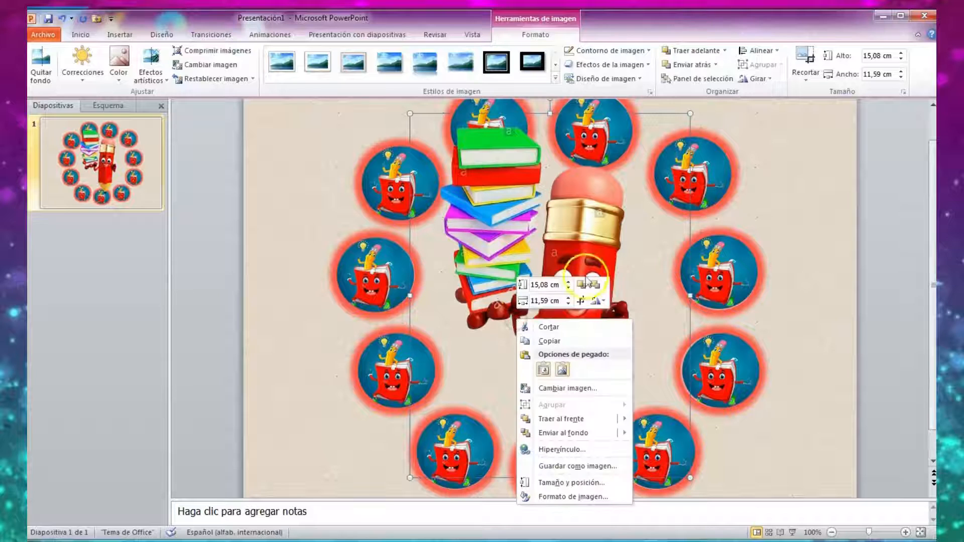
Shrink the pencil-and-books picture to 10,9 cm high by 8,38 cm wide and centre it inside the ring of circles.
left_click(568, 288)
left_click_drag(569, 288, 569, 288)
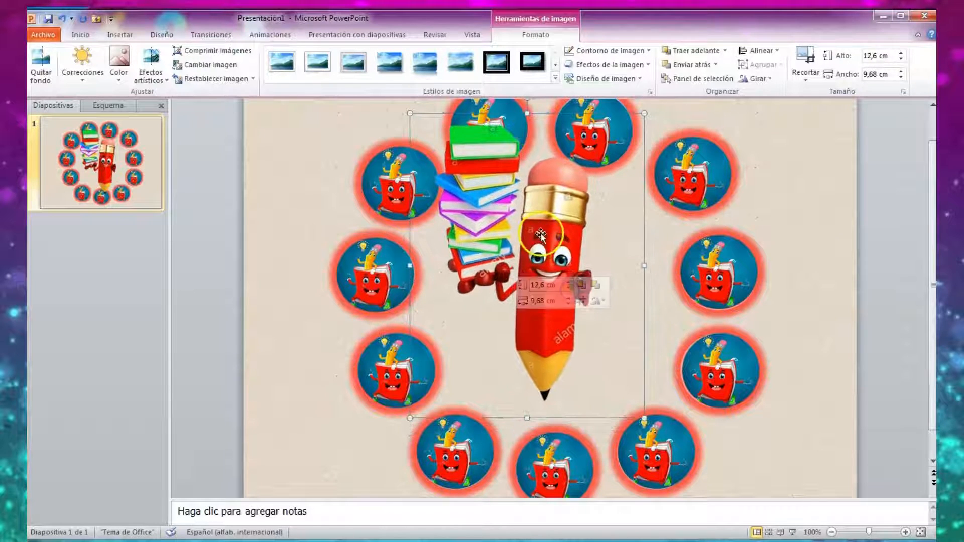
left_click_drag(540, 239, 550, 257)
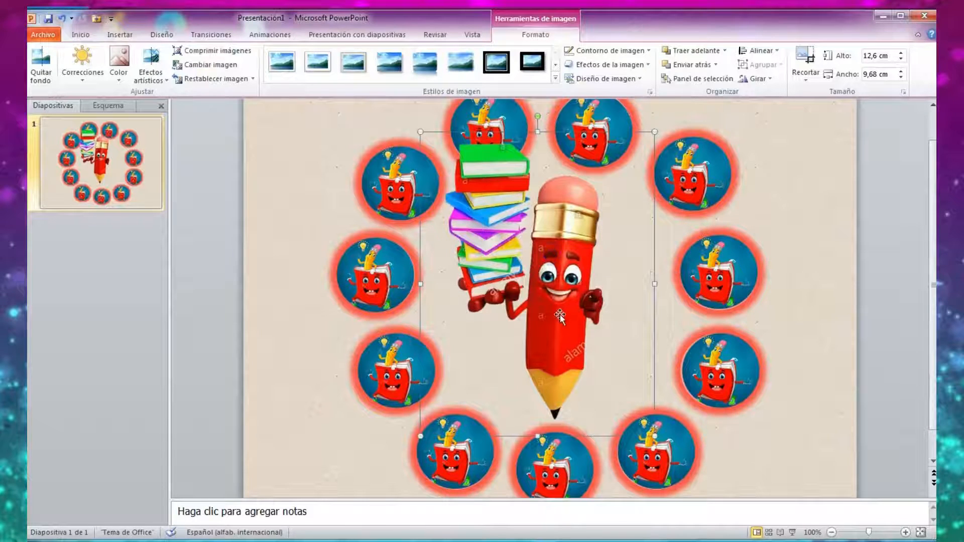
right_click(561, 317)
left_click(612, 284)
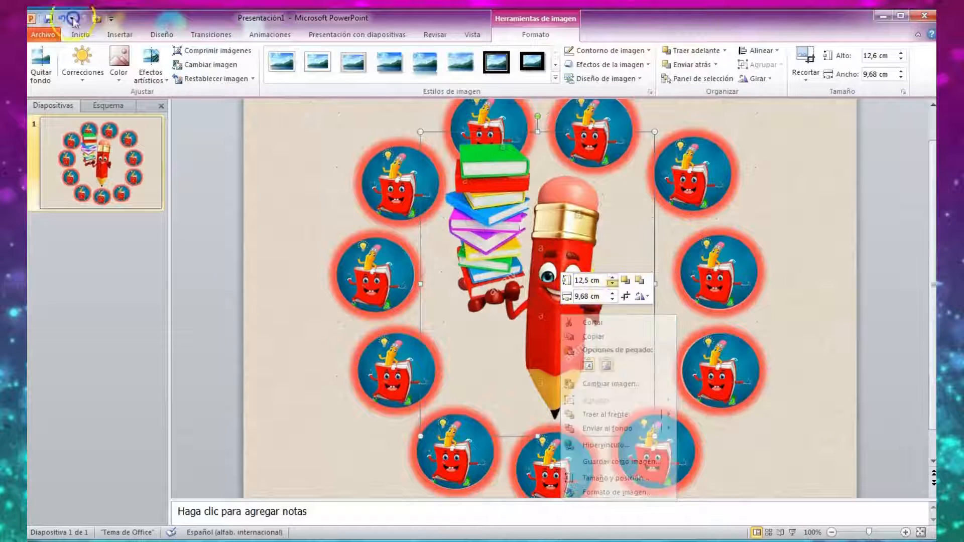
left_click(612, 284)
left_click(612, 285)
left_click(612, 285)
left_click(612, 284)
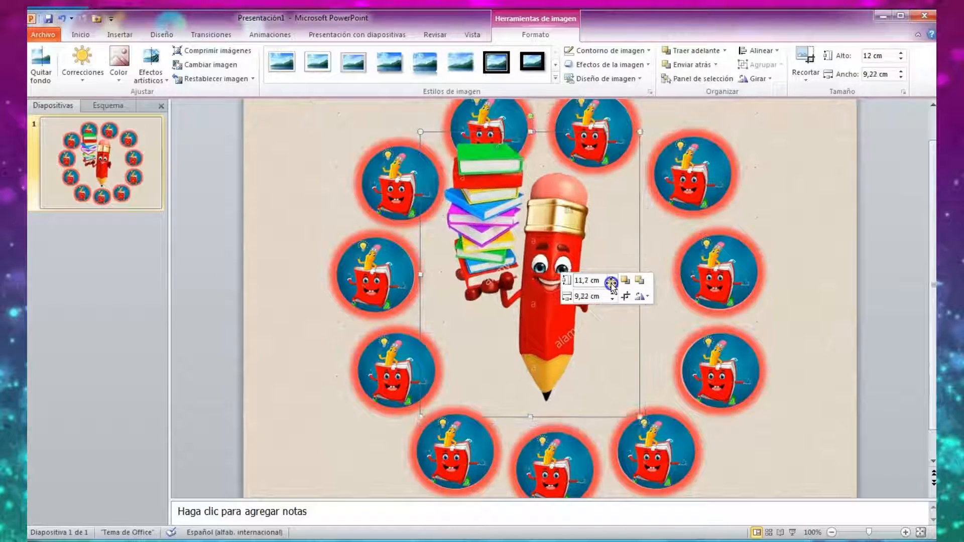
left_click(612, 285)
left_click(612, 285)
left_click(527, 249)
left_click_drag(528, 249, 557, 286)
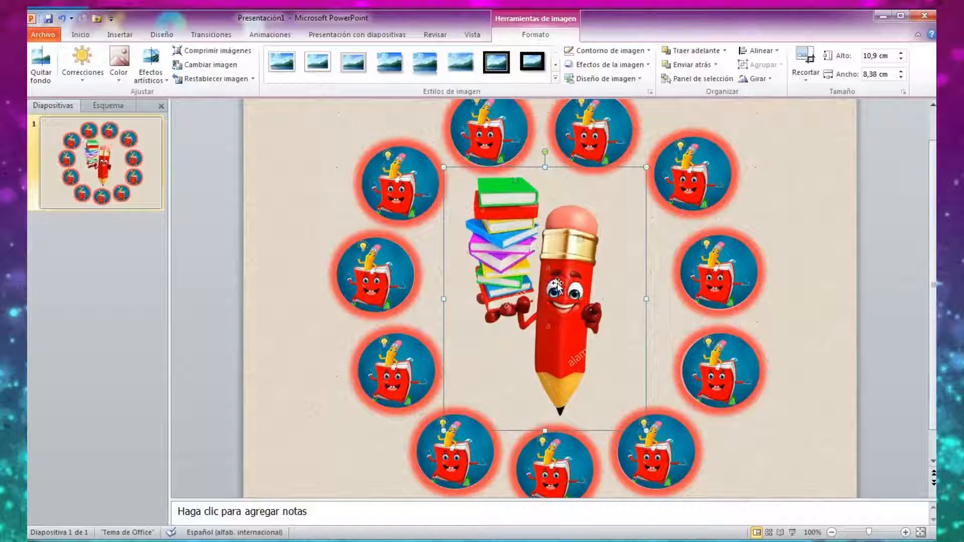
Preview the slide as a full-screen slide show and return to editing.
left_click(793, 533)
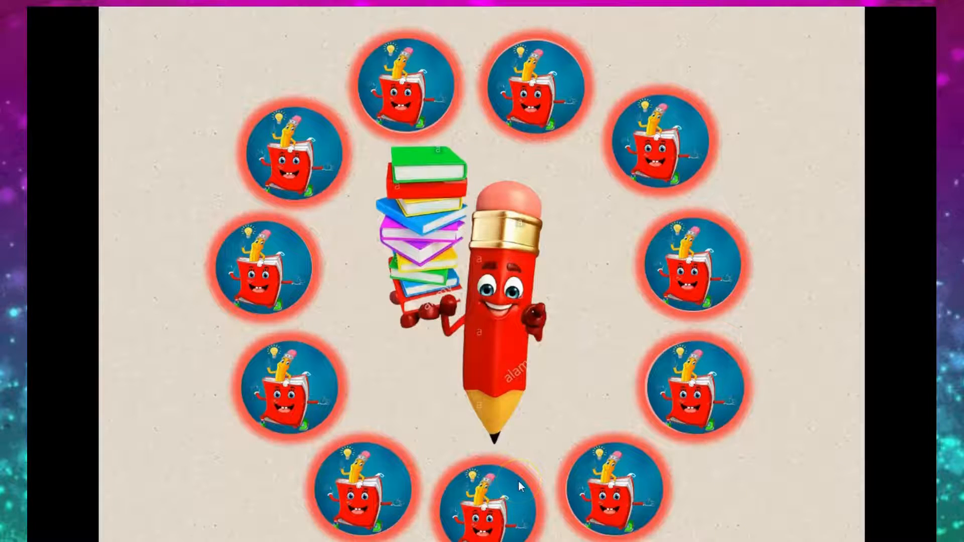
key("Escape")
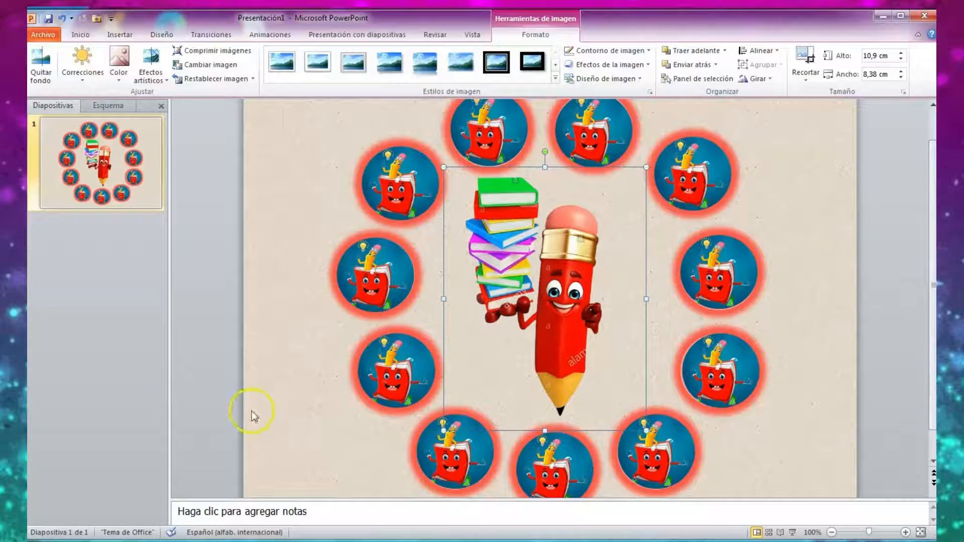
Draw an ellipse about the size of the ring's circles and place it in the slide's empty lower-left corner.
left_click(123, 35)
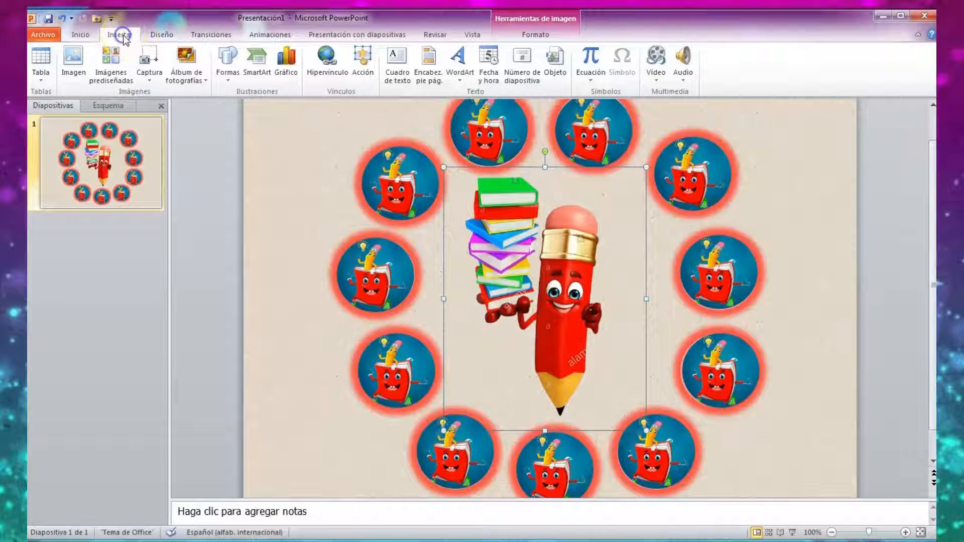
left_click(227, 63)
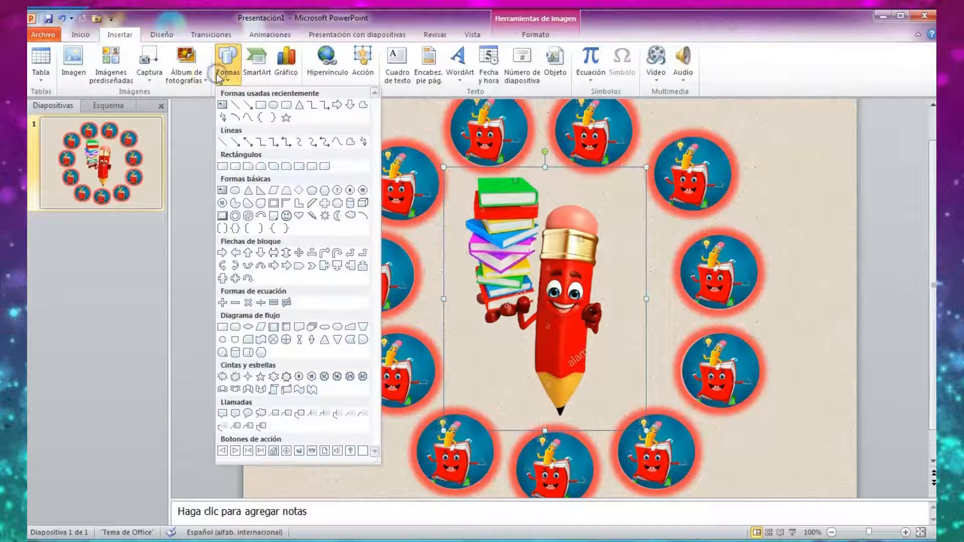
left_click(269, 104)
mouse_move(282, 160)
left_mouse_down()
mouse_move(303, 211)
mouse_move(275, 248)
mouse_move(376, 251)
left_mouse_up()
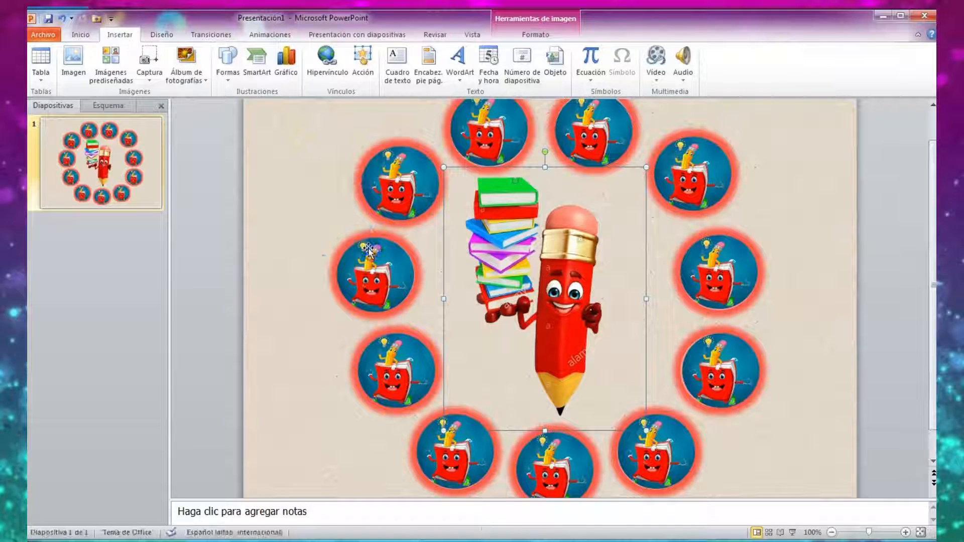
left_click_drag(322, 206, 296, 434)
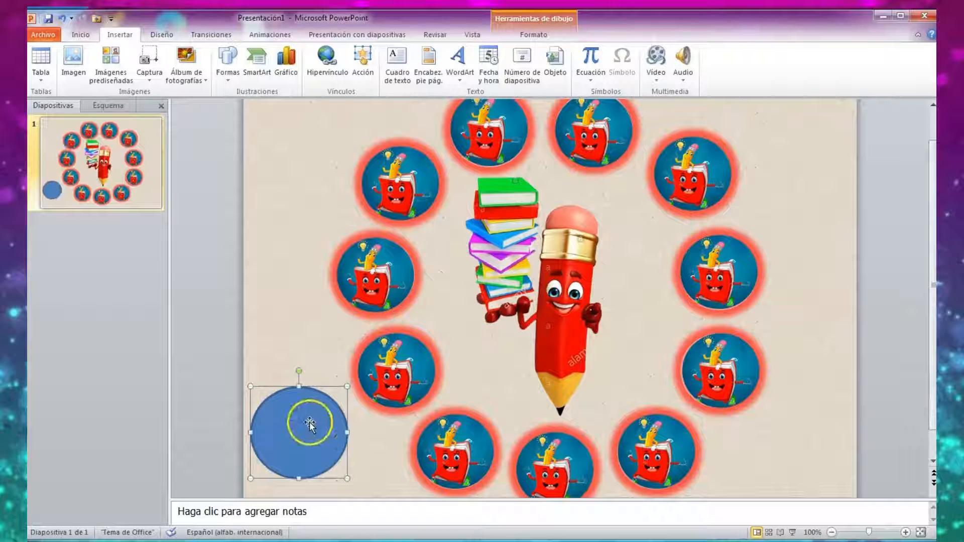
Give the new circle a standard green outline and a standard red fill.
left_click(311, 420)
right_click(311, 420)
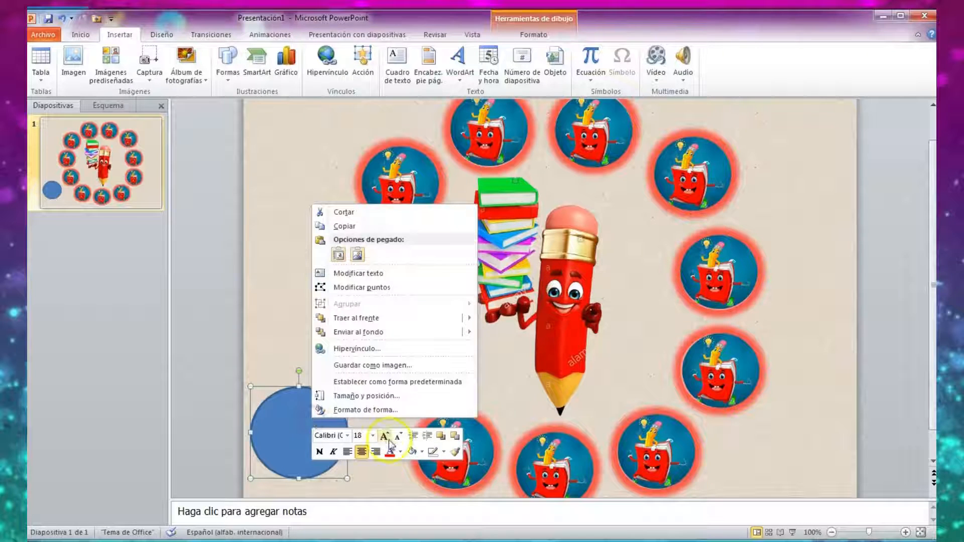
left_click(444, 452)
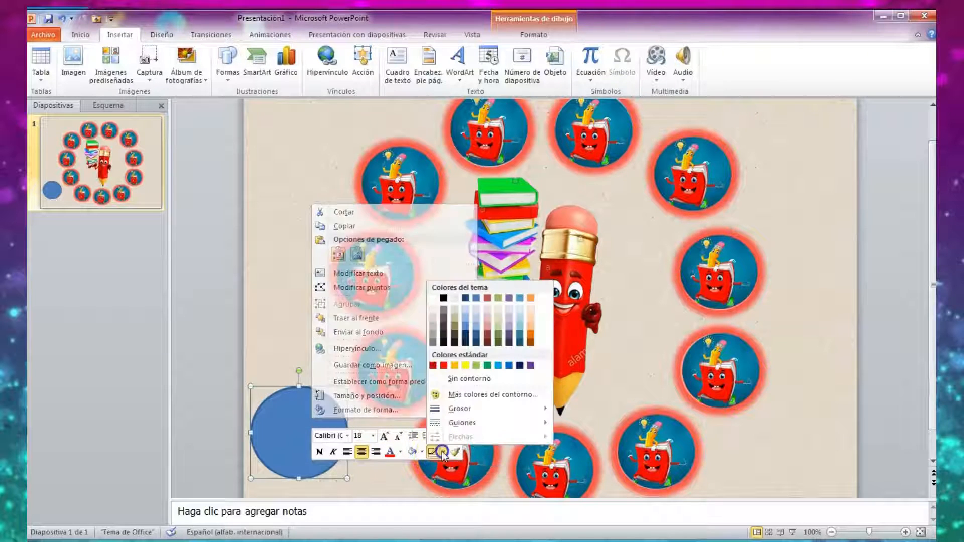
left_click(488, 366)
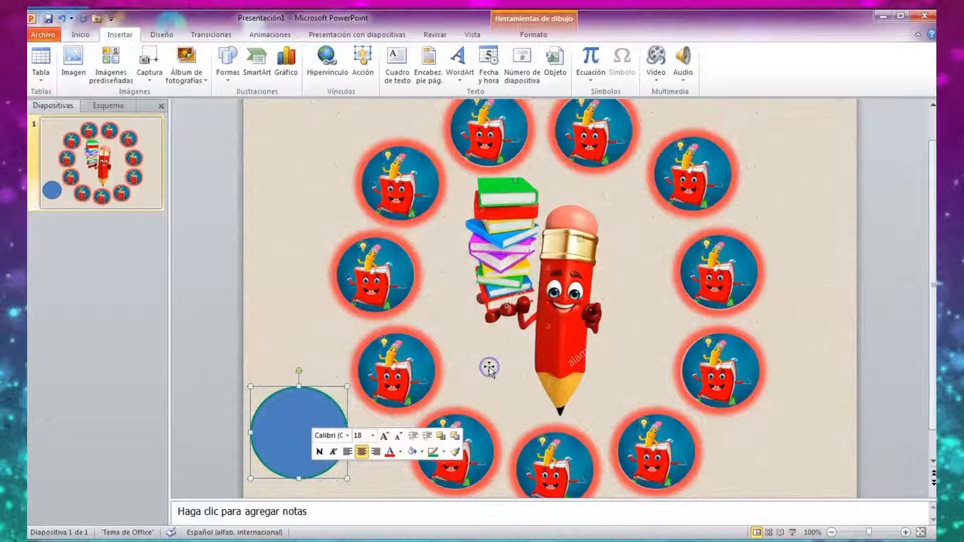
left_click(421, 453)
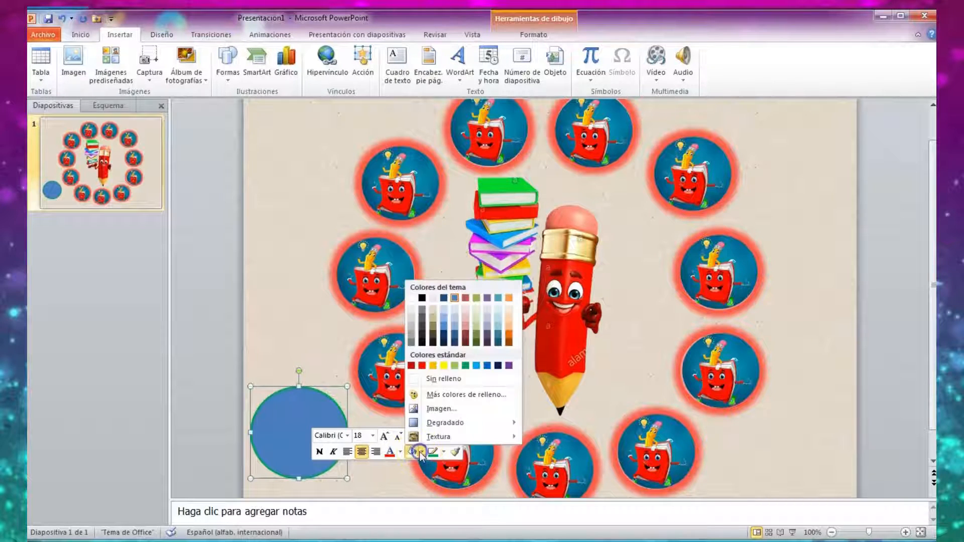
left_click(422, 367)
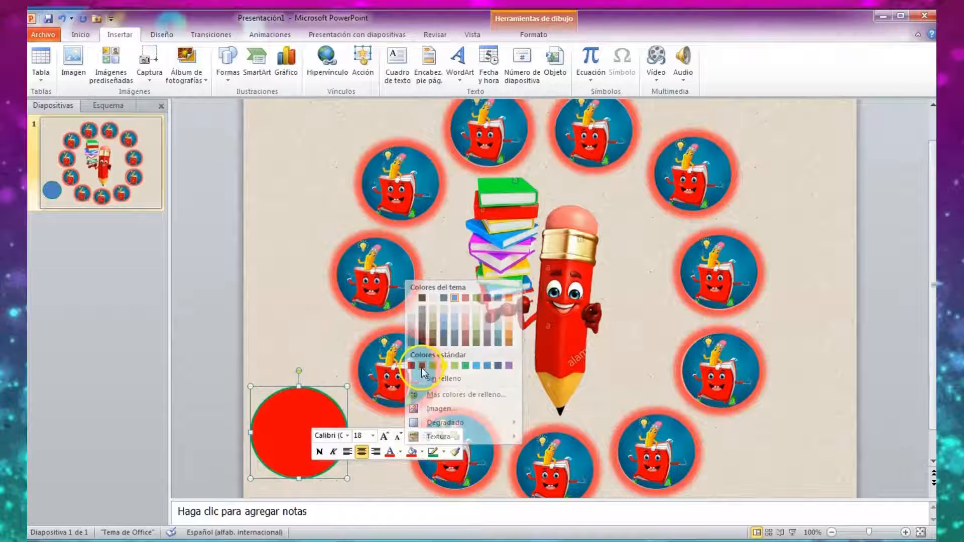
Apply the Pendiente top bevel to the red circle in its 3D format settings.
right_click(339, 416)
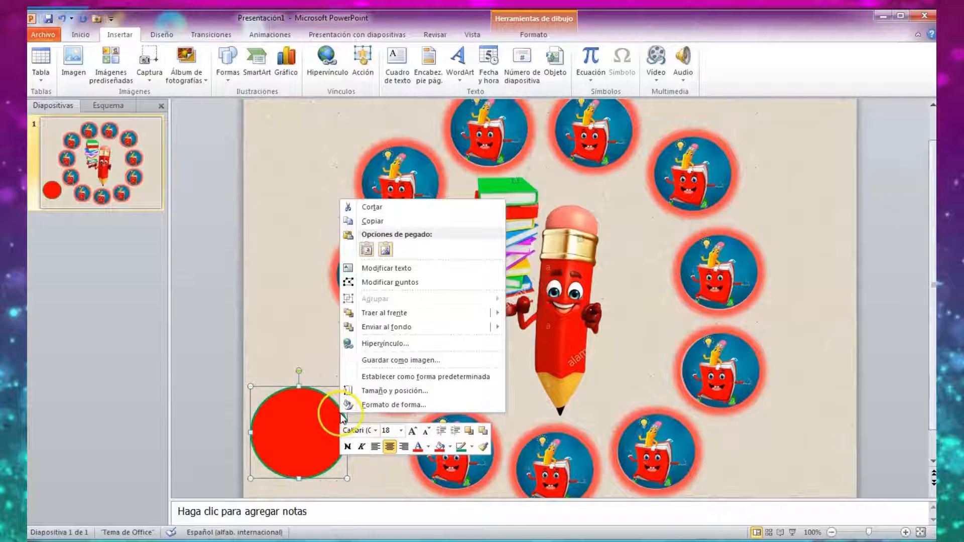
left_click(413, 407)
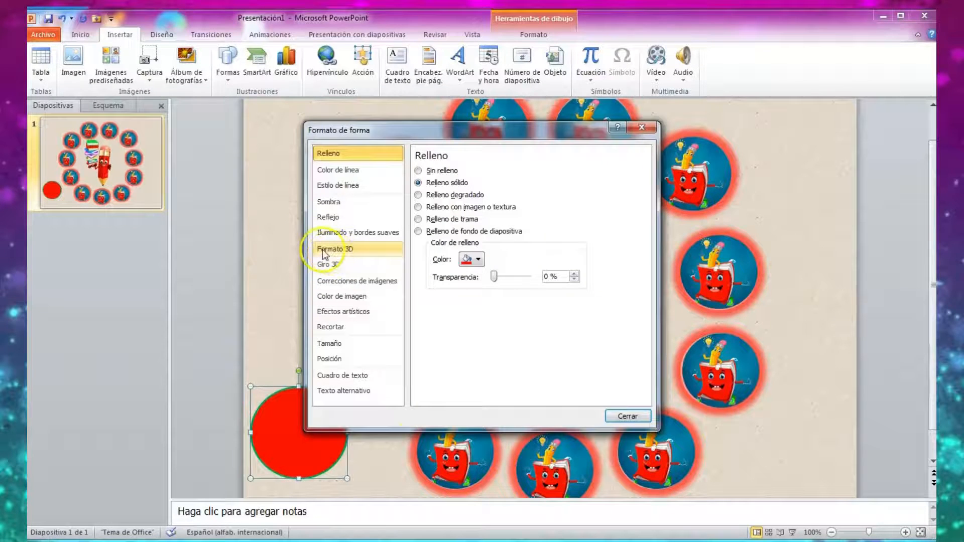
left_click(356, 249)
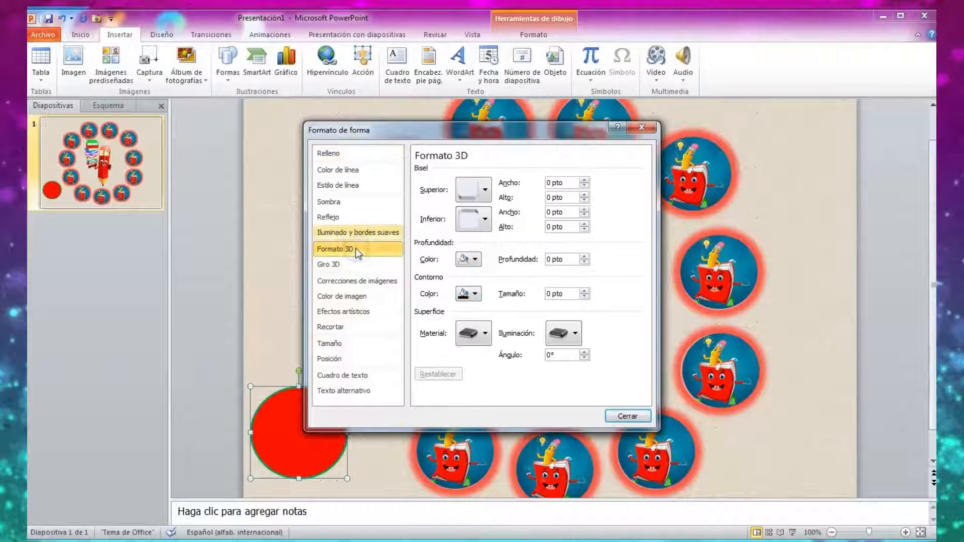
left_click(467, 191)
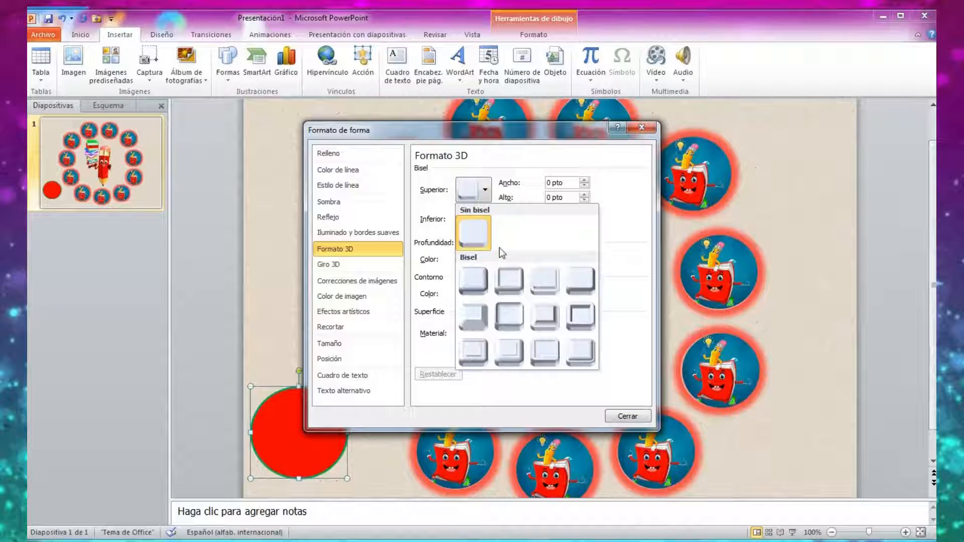
left_click(580, 315)
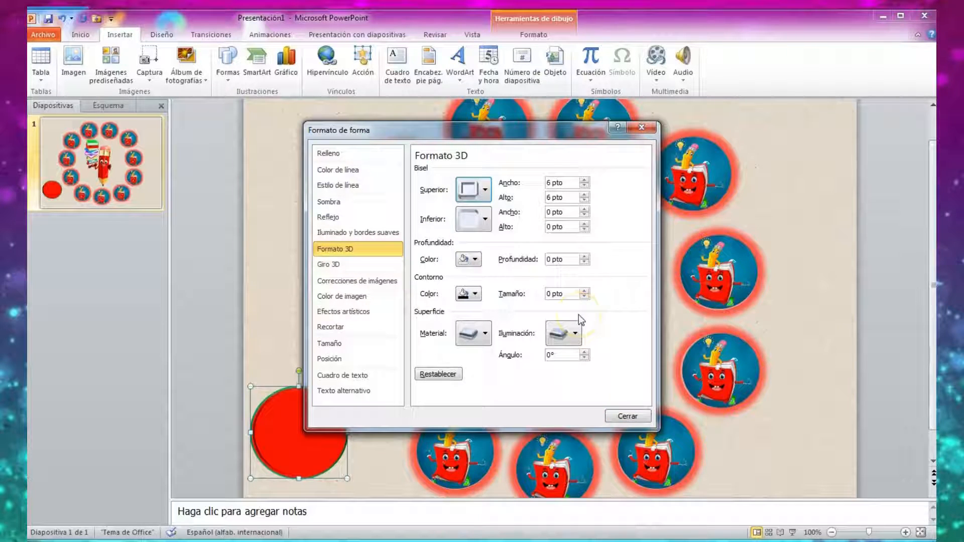
left_click(628, 416)
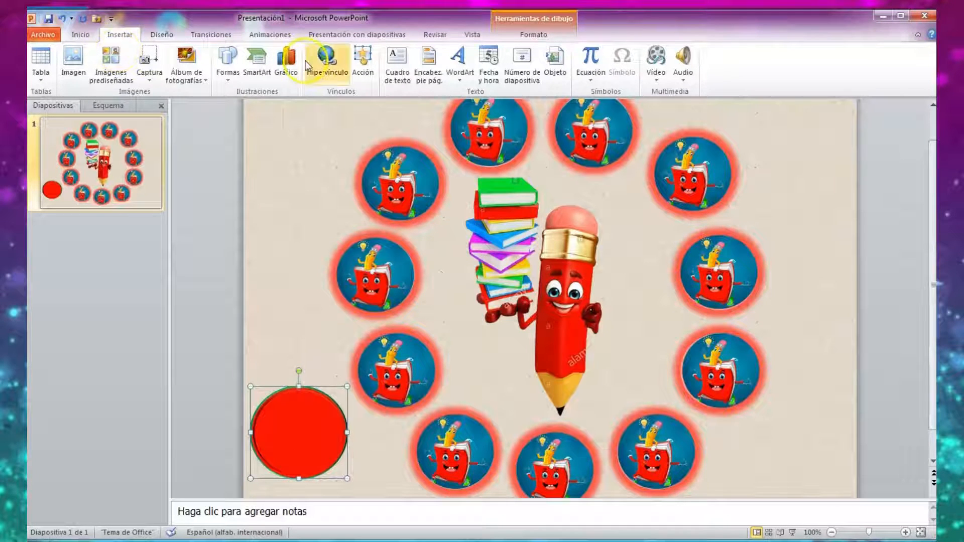
Insert a WordArt text in the light grey style from the fifth row and set its font size to 28.
left_click(461, 73)
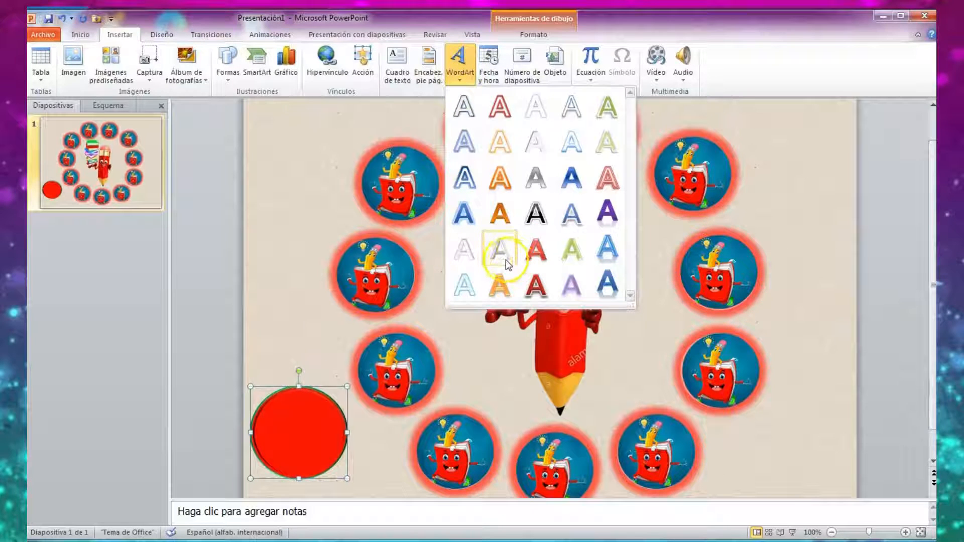
left_click(505, 256)
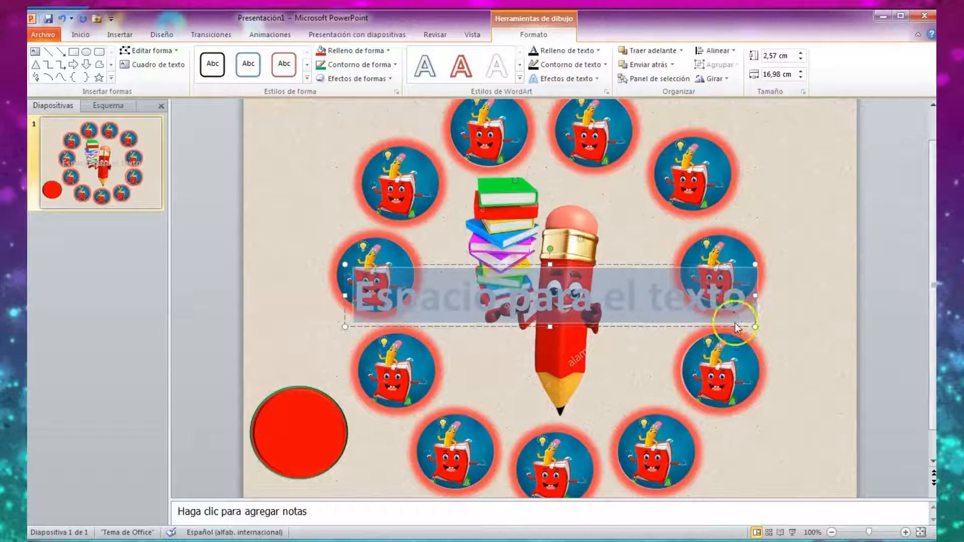
right_click(757, 308)
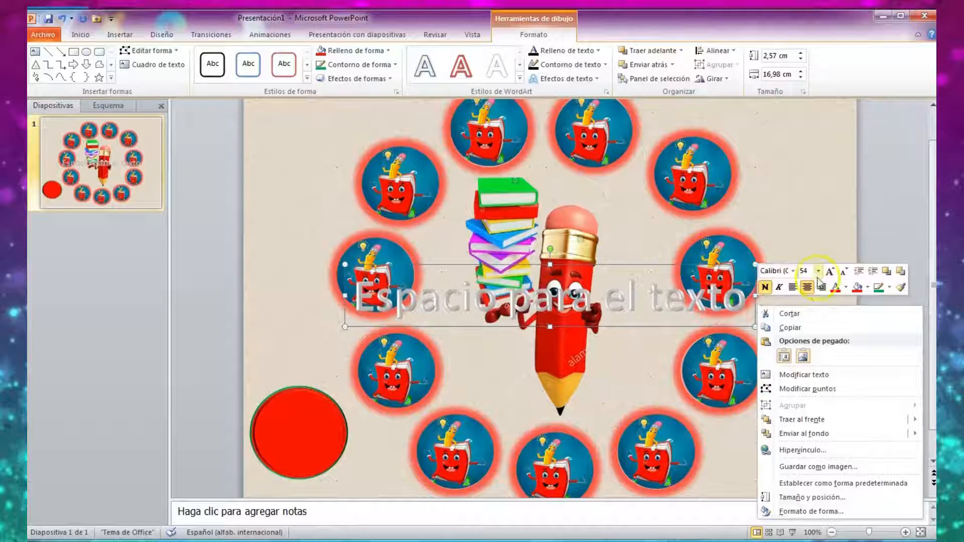
left_click(819, 270)
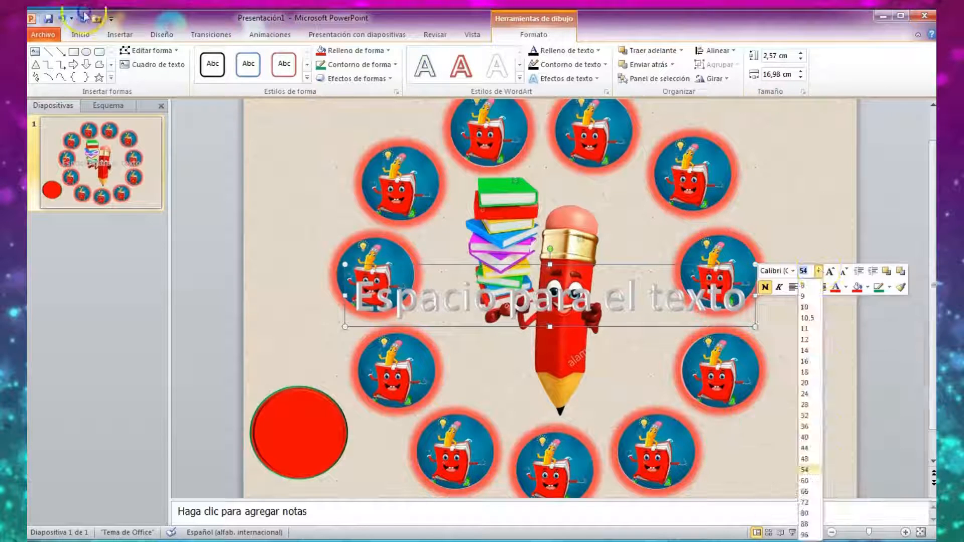
left_click(805, 406)
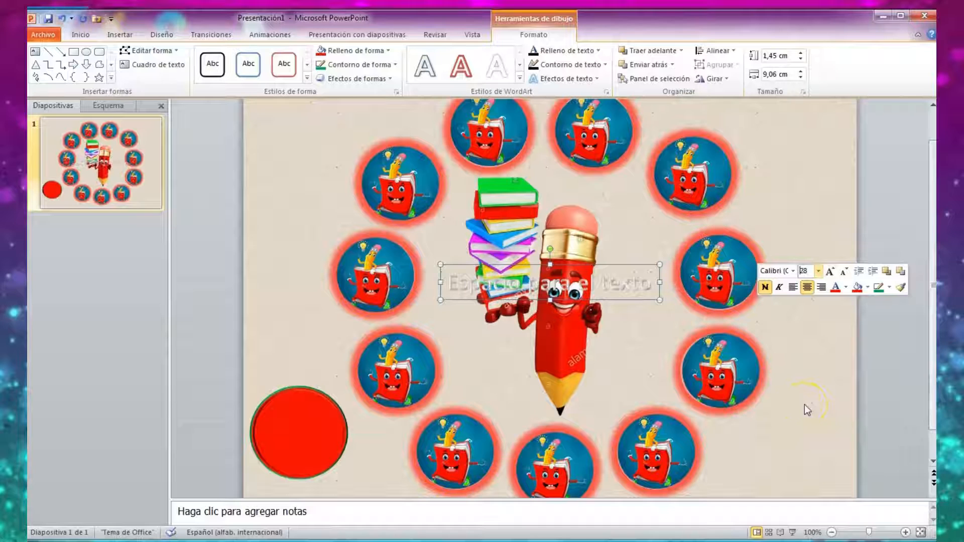
Replace the WordArt placeholder text with "GIRA CUENTO" on two lines and move it onto the red circle.
left_click(651, 283)
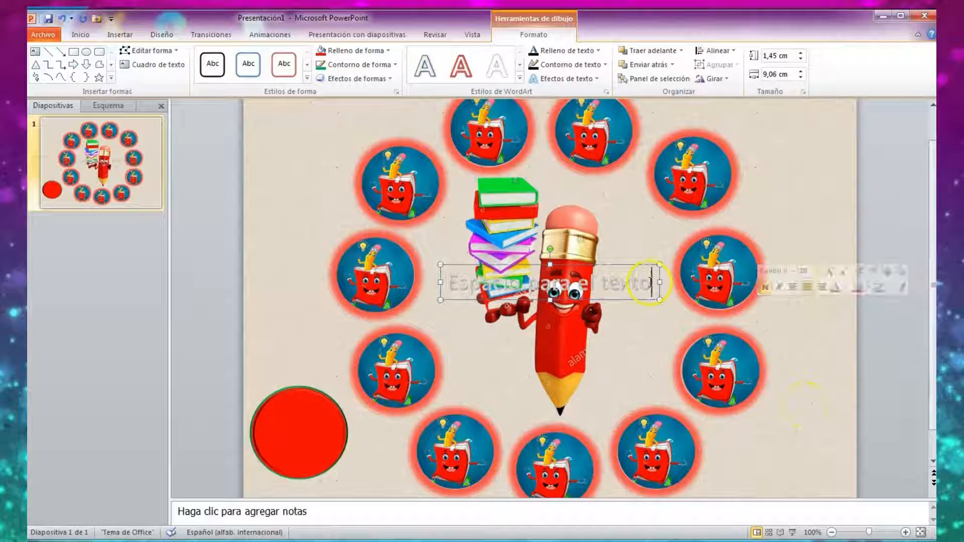
key("BackSpace")
key("BackSpace")
key("BackSpace")
key("BackSpace")
key("BackSpace")
key("BackSpace")
key("BackSpace")
key("BackSpace")
key("BackSpace")
key("BackSpace")
key("BackSpace")
key("BackSpace")
key("BackSpace")
key("BackSpace")
key("BackSpace")
key("BackSpace")
key("BackSpace")
key("BackSpace")
key("BackSpace")
key("BackSpace")
key("BackSpace")
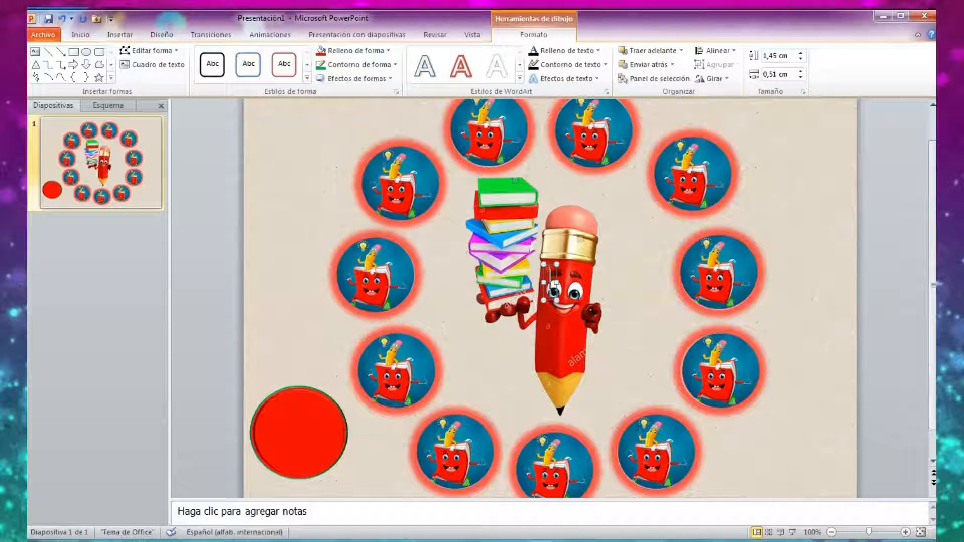
type("MIRA ")
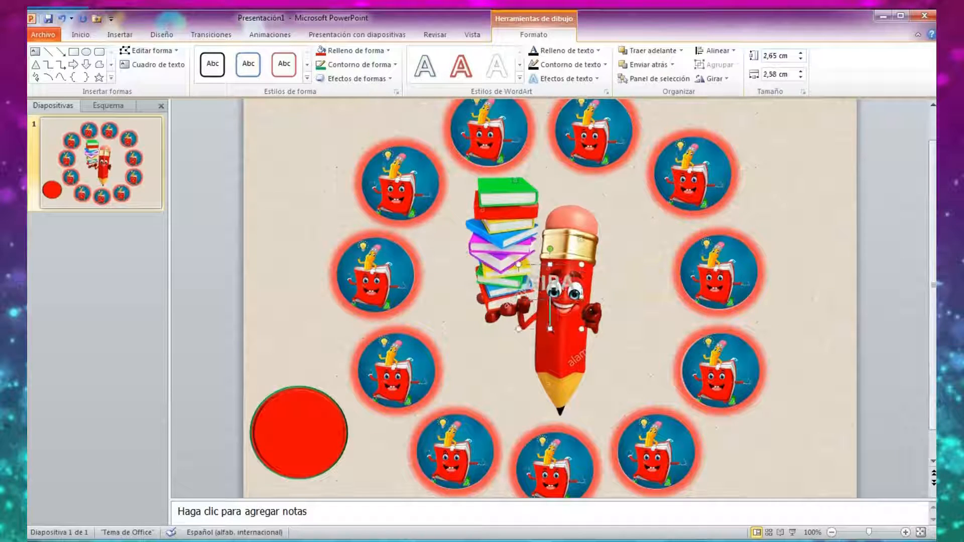
type("CUENTO")
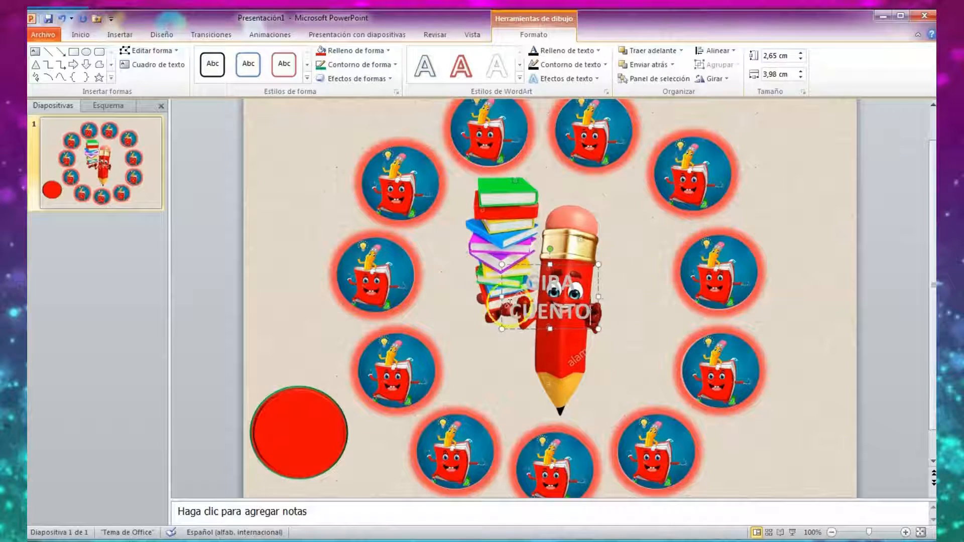
left_click_drag(517, 330, 267, 460)
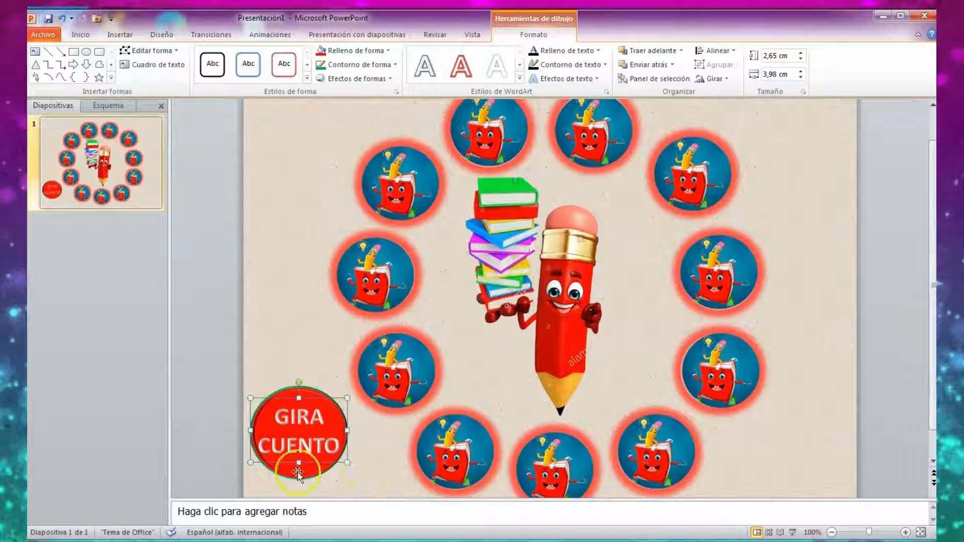
Group the "GIRA CUENTO" WordArt text with the red circle beneath it.
left_click_drag(309, 474, 300, 473)
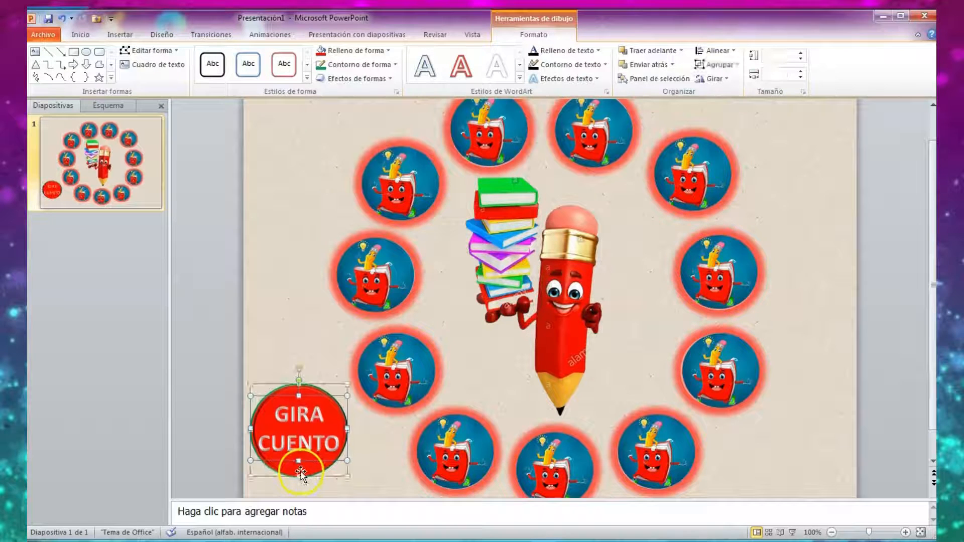
right_click(312, 436)
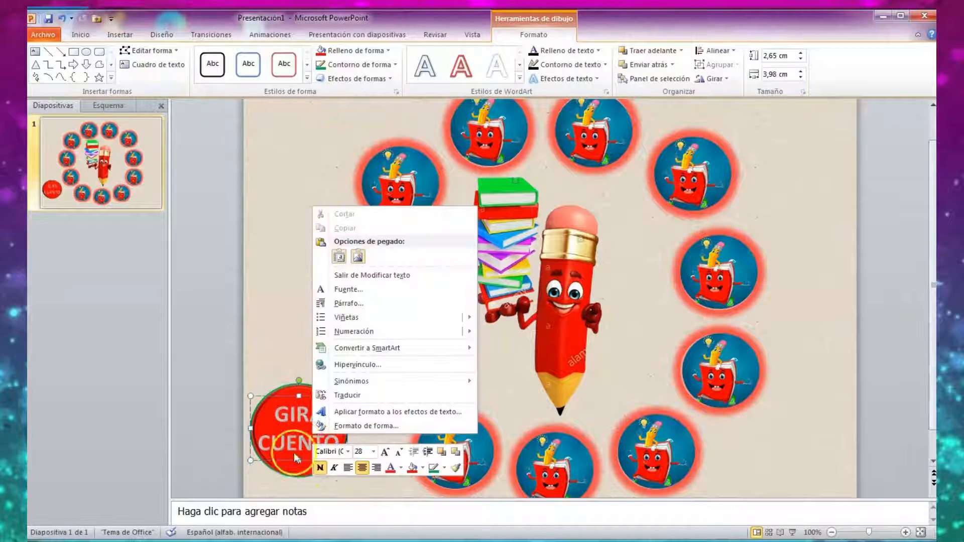
left_click(287, 464)
right_click(288, 466)
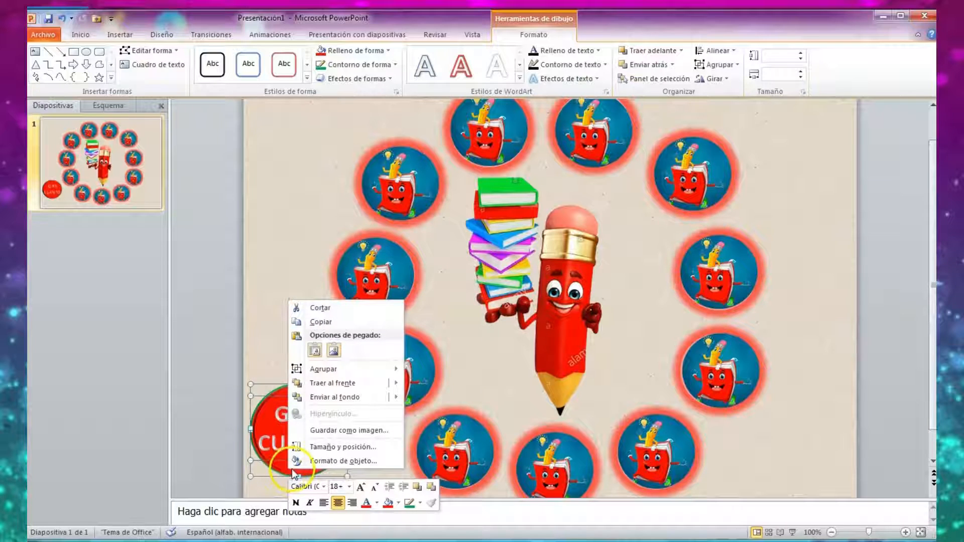
mouse_move(327, 370)
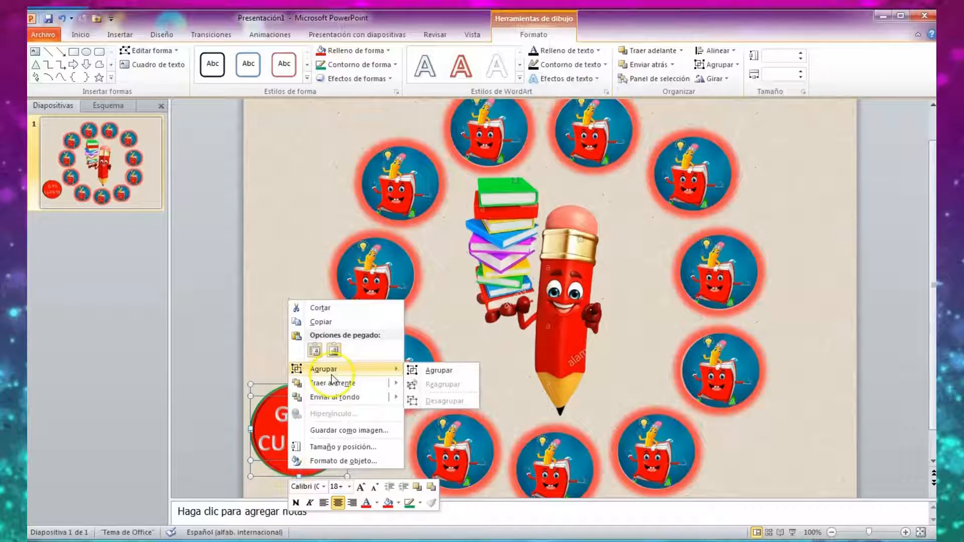
left_click(448, 372)
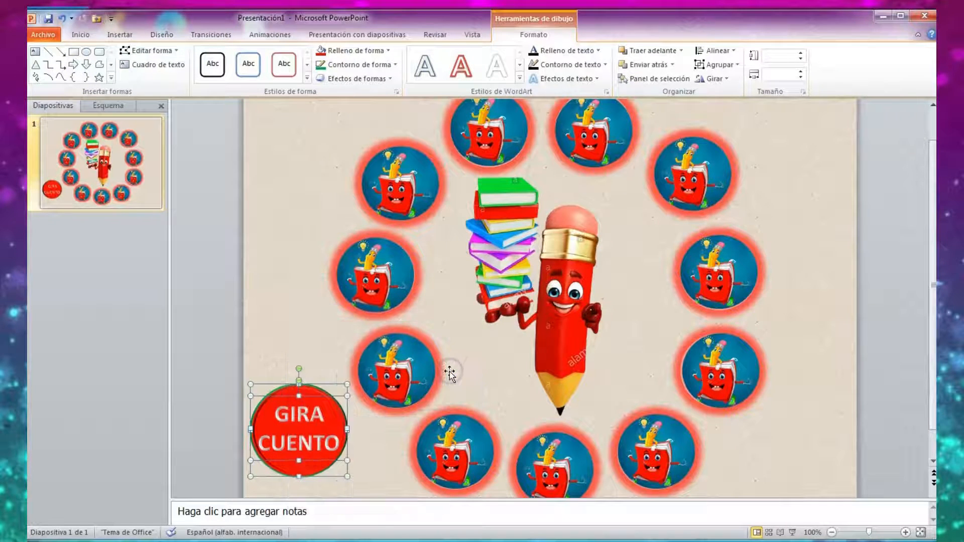
left_click(299, 357)
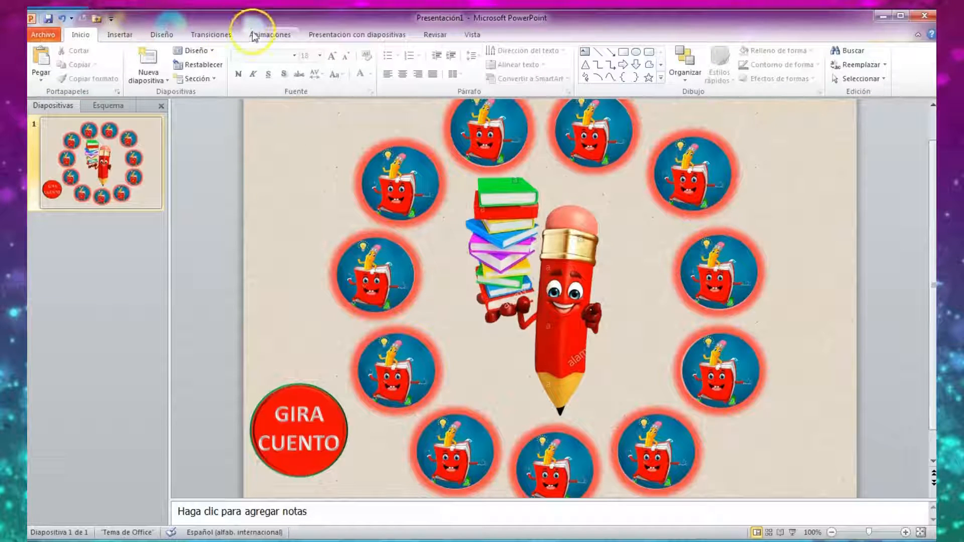
Rename the group of the red circle and its text as BOTON in the slide's selection and visibility list.
left_click(882, 80)
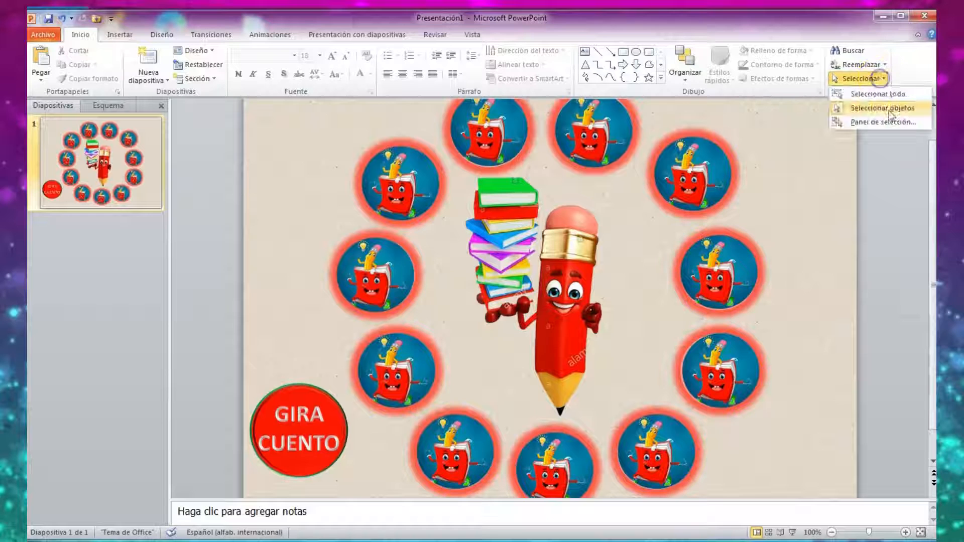
left_click(884, 122)
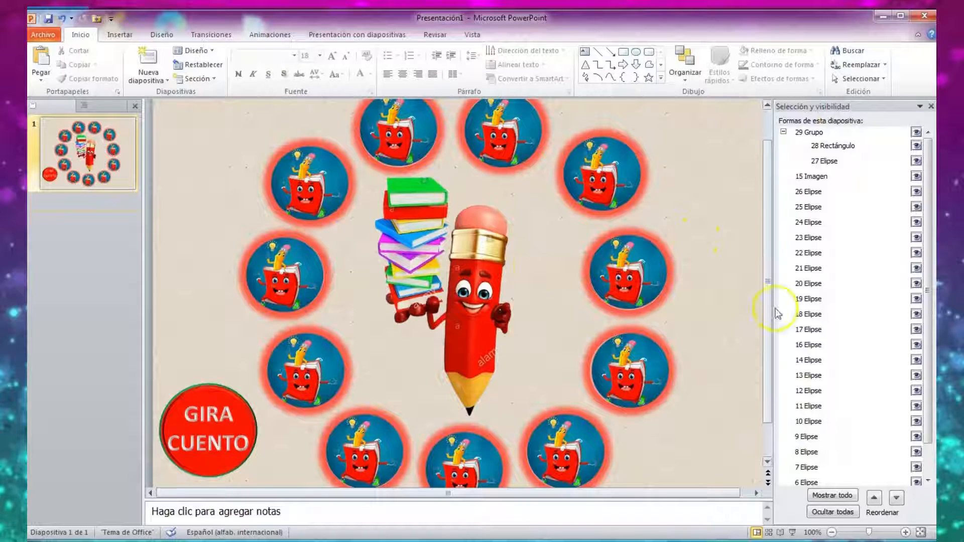
left_click(917, 133)
left_click(916, 133)
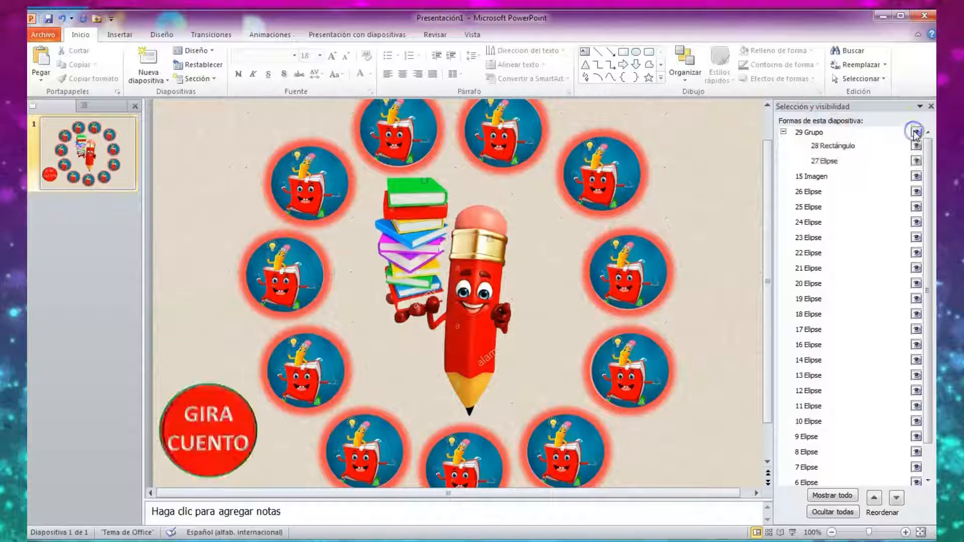
left_click(827, 133)
left_click(826, 132)
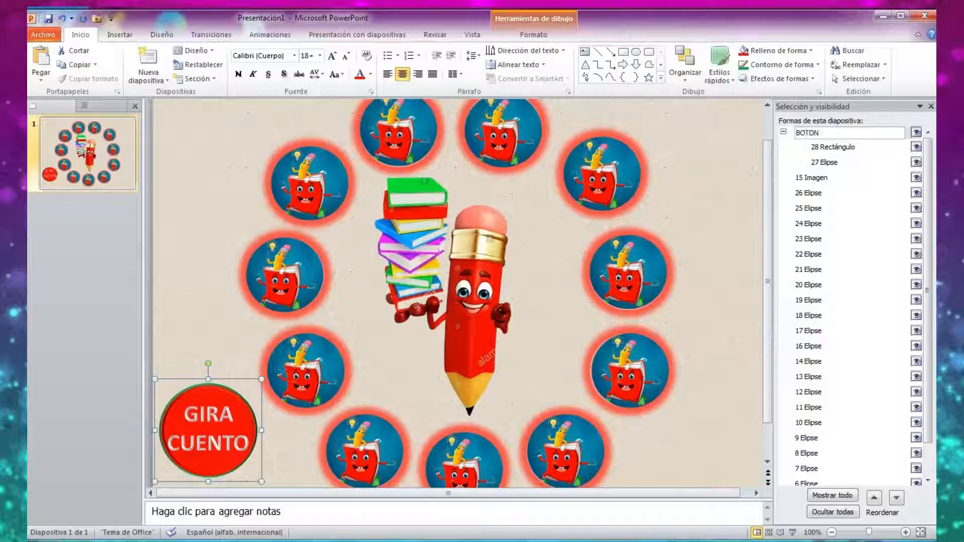
Hide and show the text and the circle inside the BOTON group to check which object each entry controls.
left_click(915, 147)
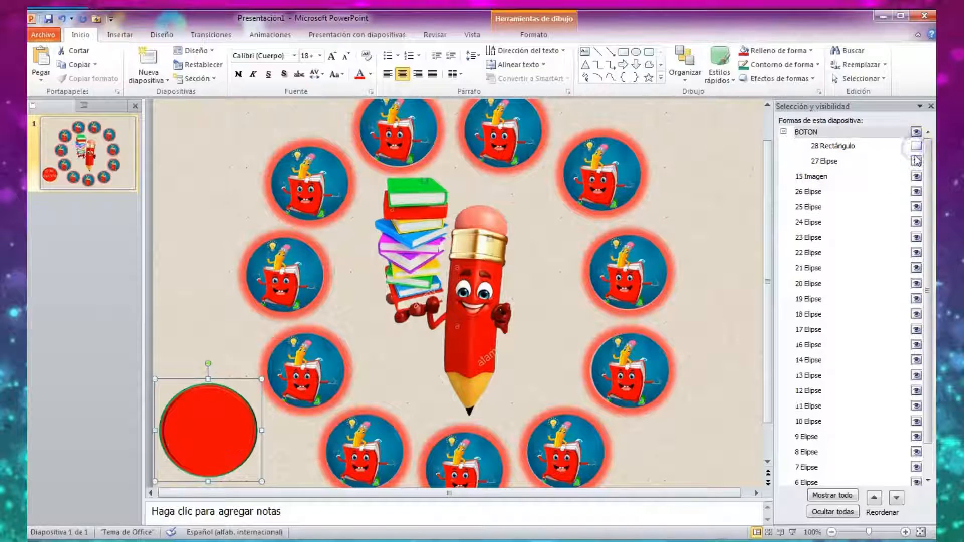
left_click(917, 161)
left_click(916, 146)
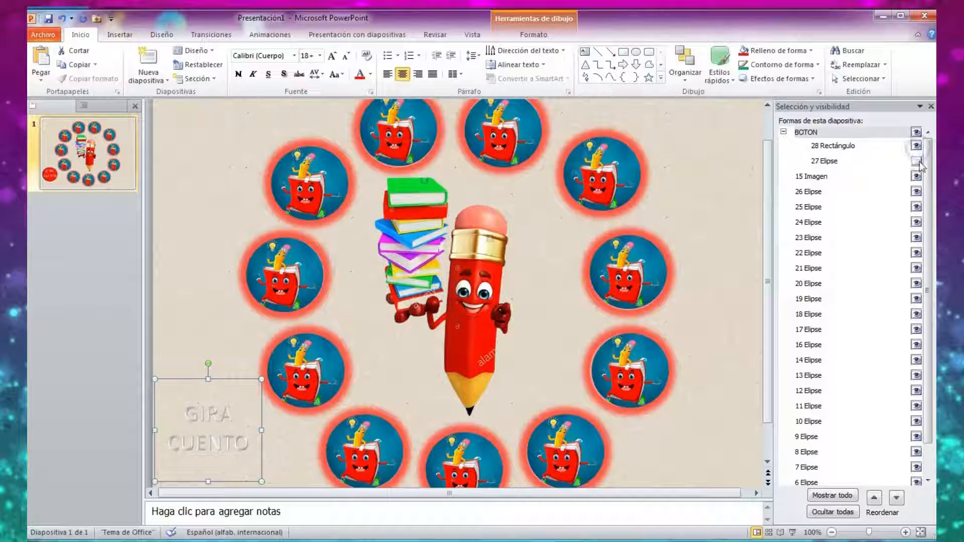
left_click(916, 161)
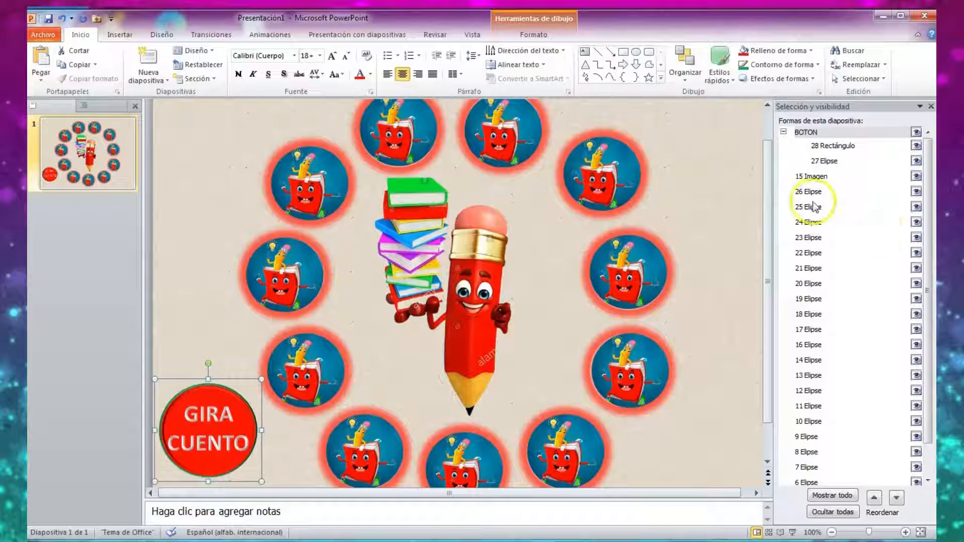
Identify the central pencil picture by toggling its visibility and rename it LAPIZ in the object list.
scroll(815, 216, "down", 2)
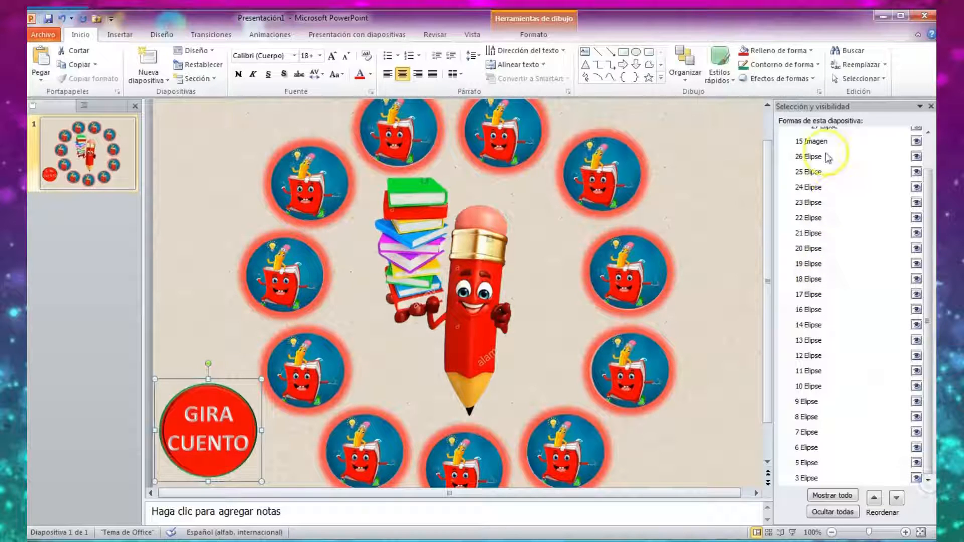
left_click(915, 143)
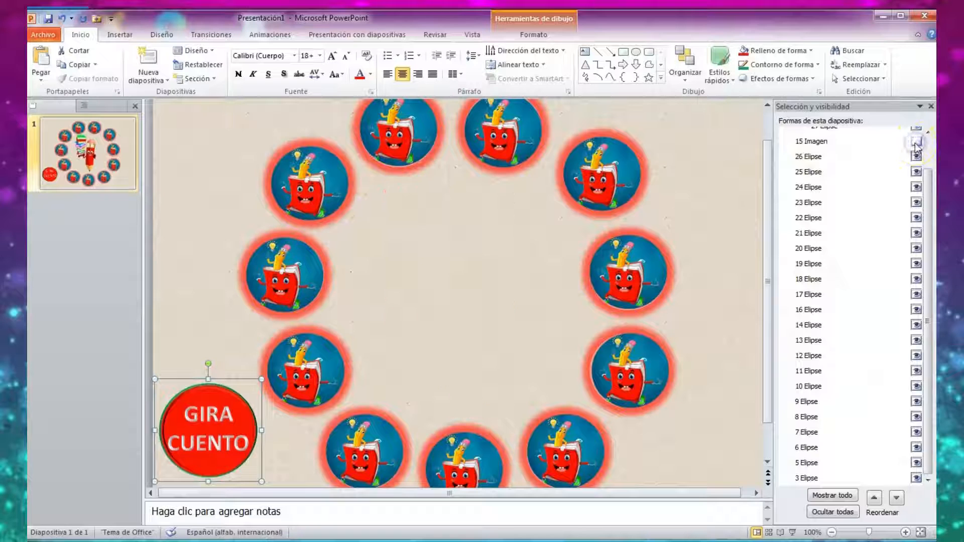
left_click(915, 143)
left_click(829, 142)
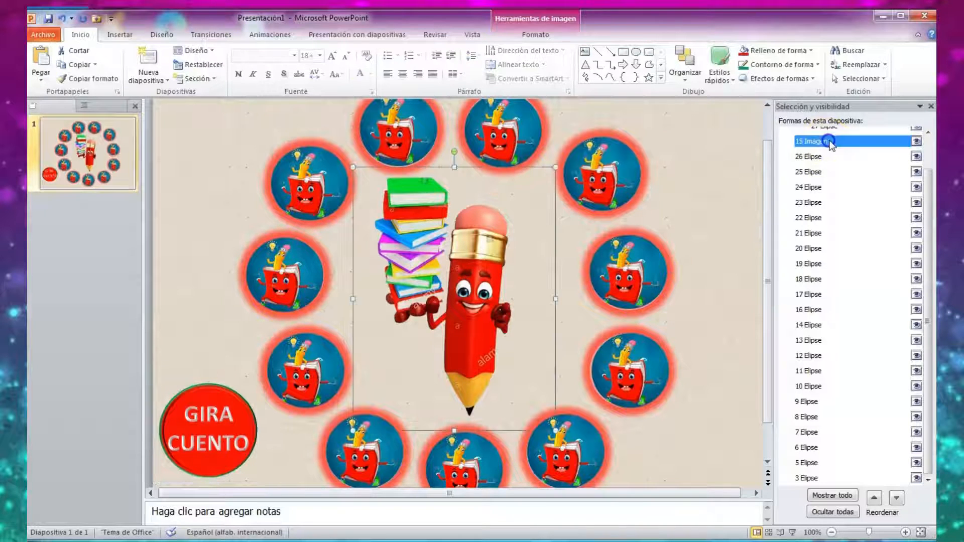
left_click(829, 143)
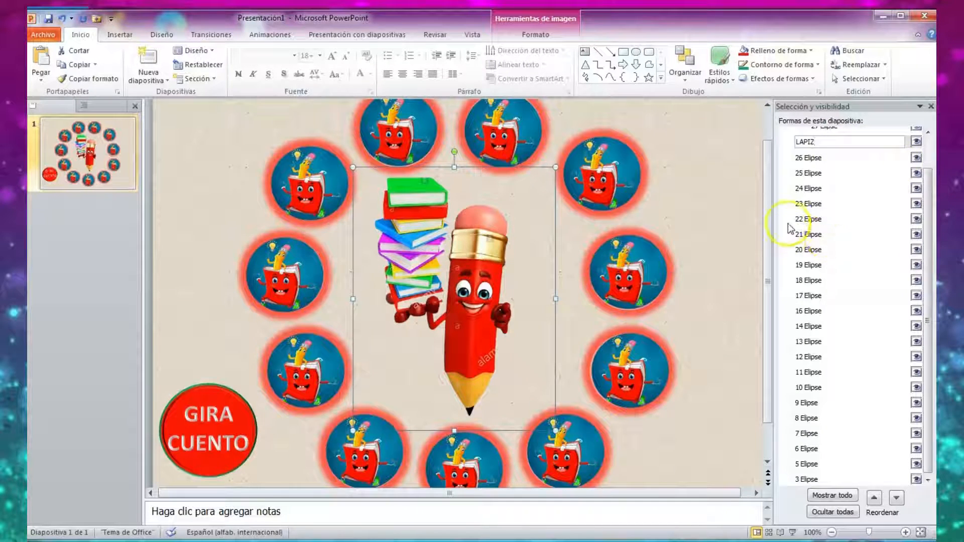
left_click(932, 107)
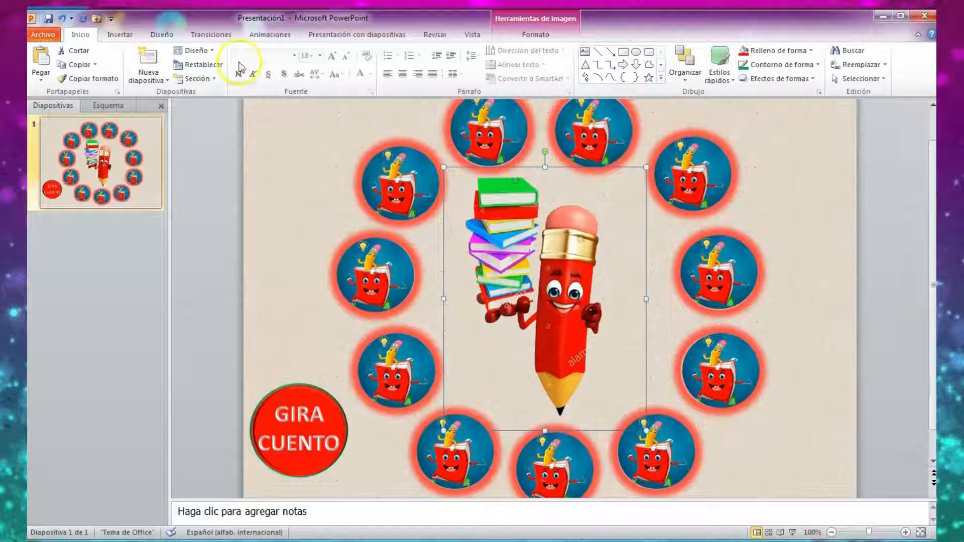
Add the Girar animation to the pencil picture and check the slide briefly in slide show view.
left_click(270, 35)
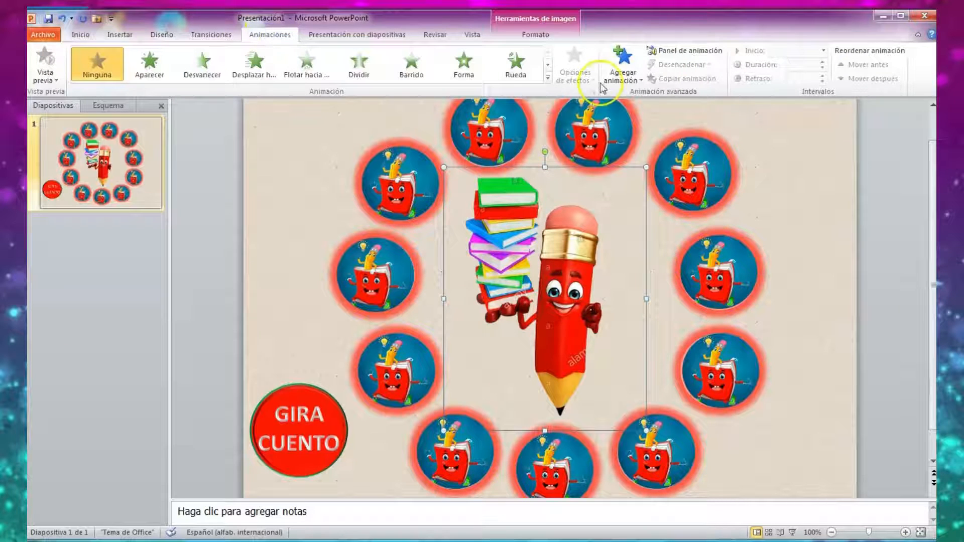
left_click(626, 73)
left_click(790, 230)
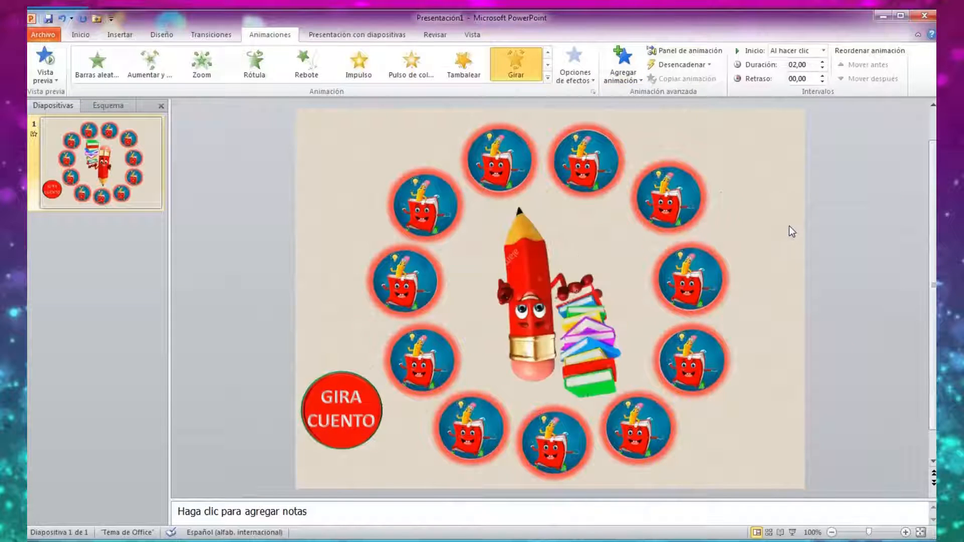
left_click(793, 533)
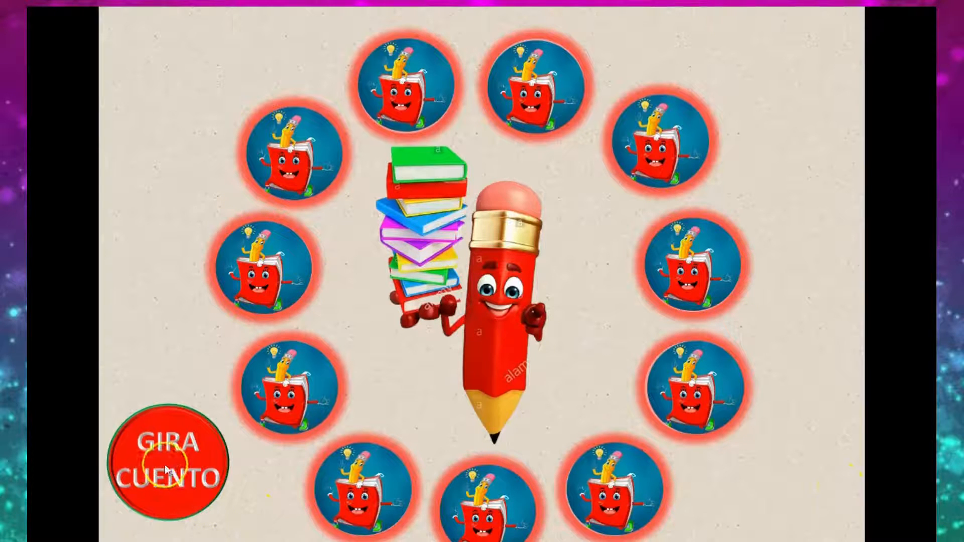
key("Escape")
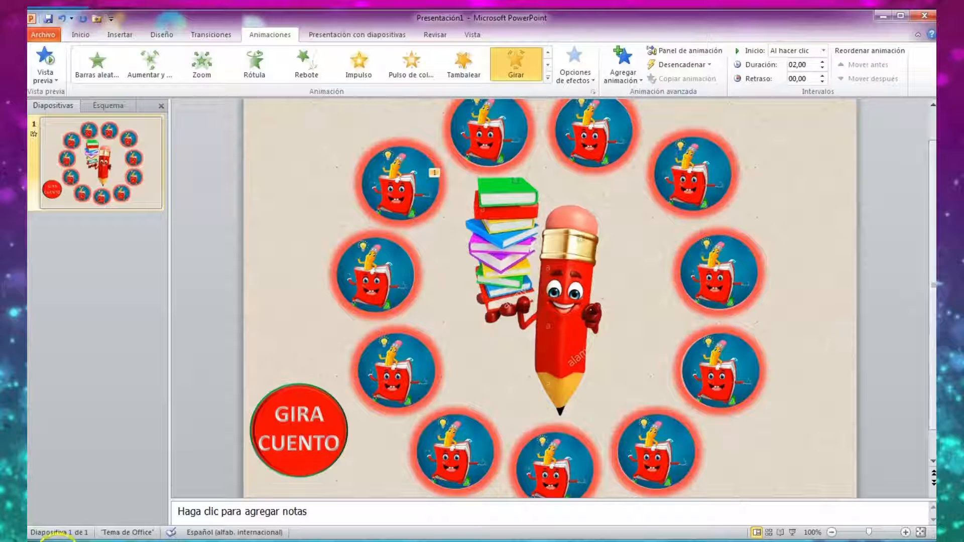
Set the pencil's Girar animation to a duration of 1 second (rápido), repeating until the next click (Hasta el siguiente clic).
left_click(586, 315)
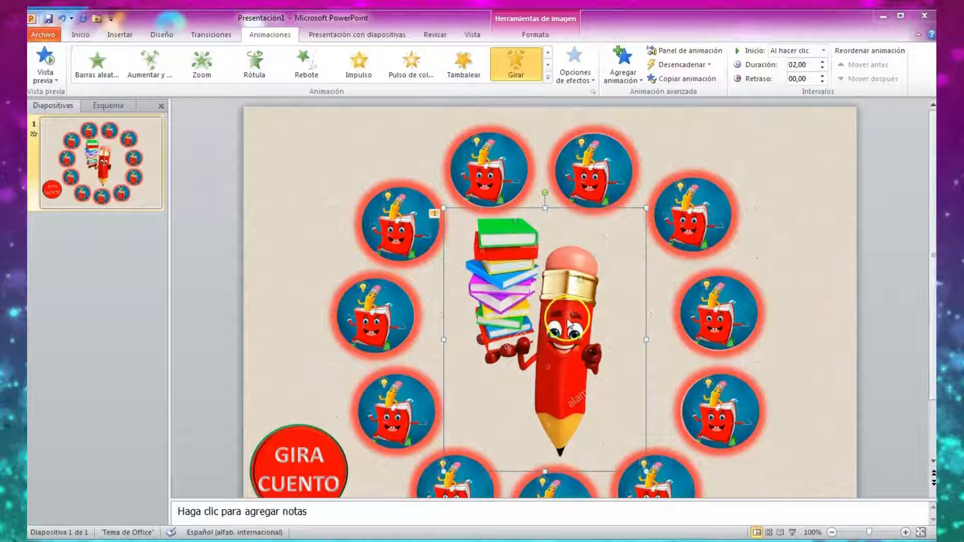
left_click(680, 52)
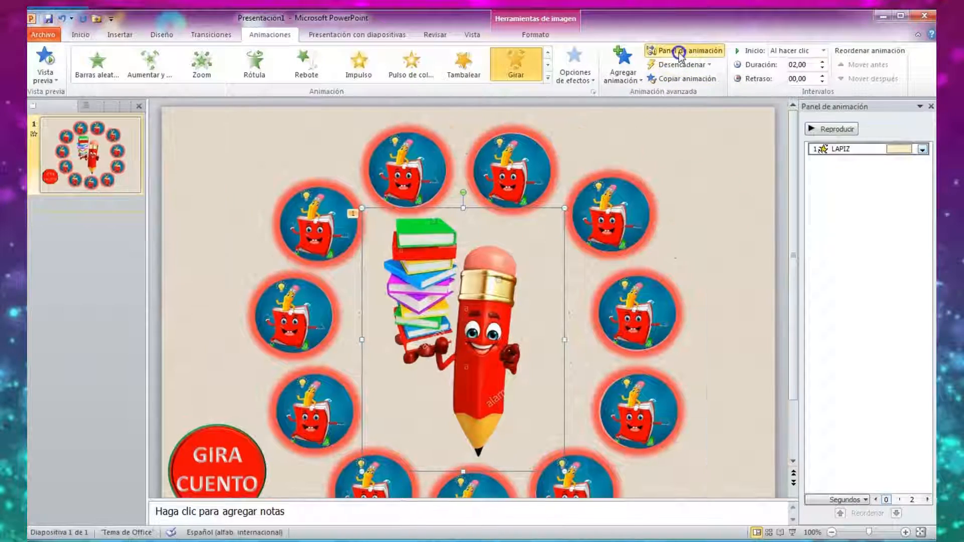
left_click(923, 149)
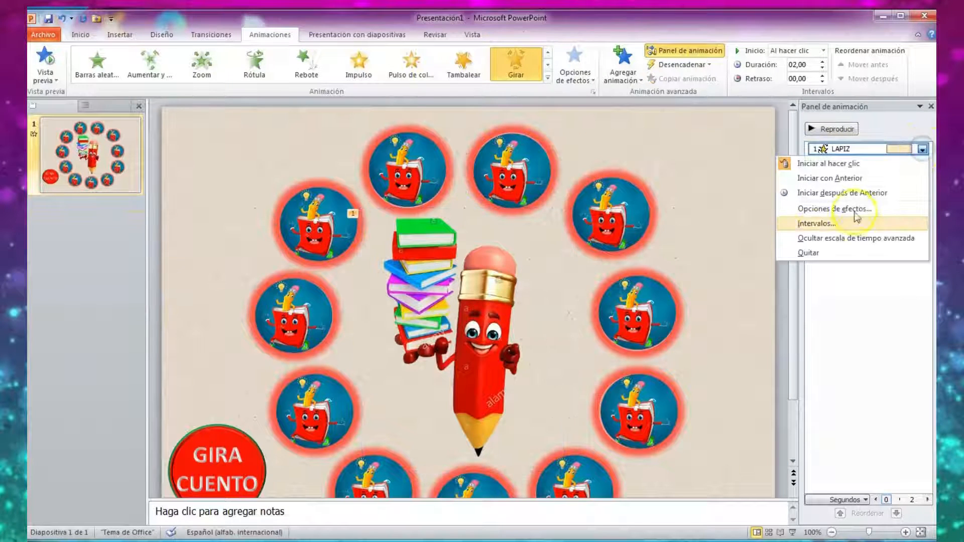
left_click(818, 226)
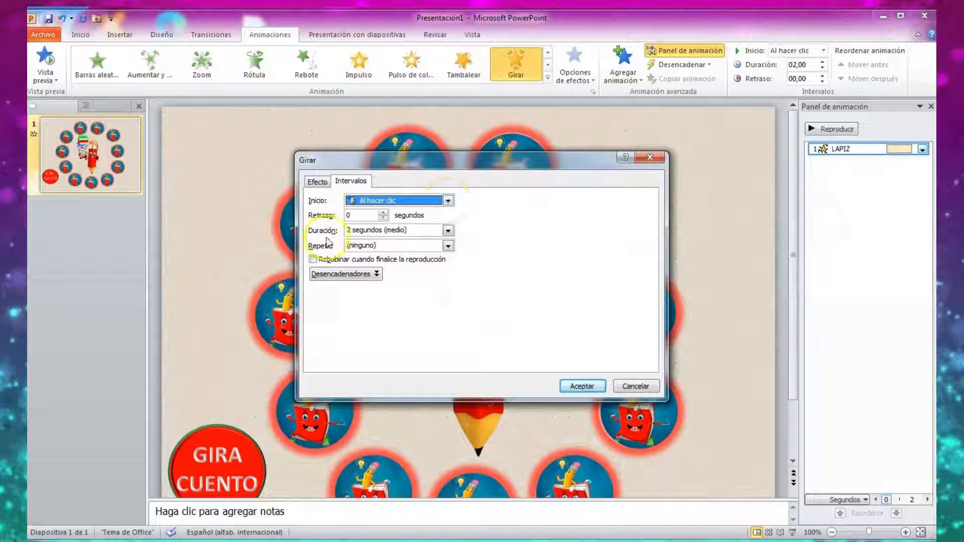
left_click(449, 231)
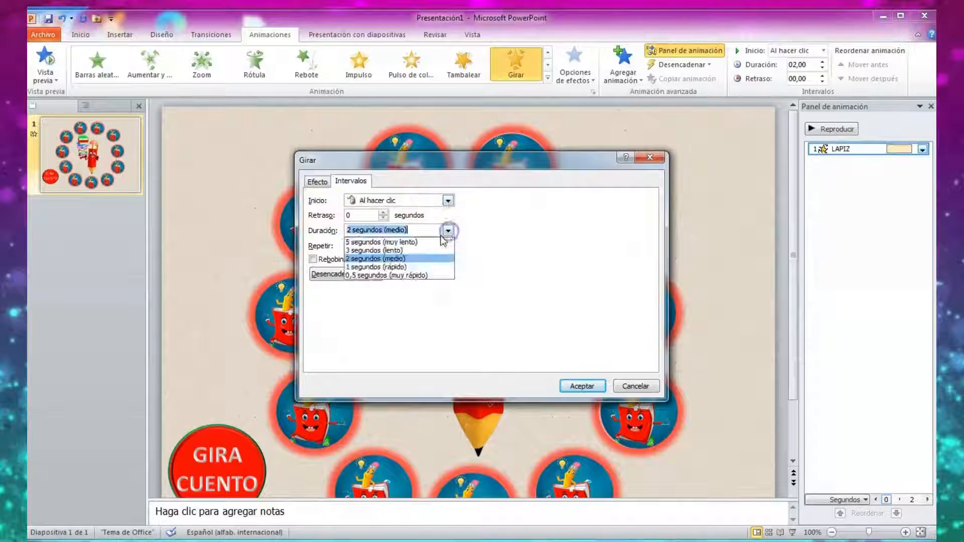
left_click(402, 267)
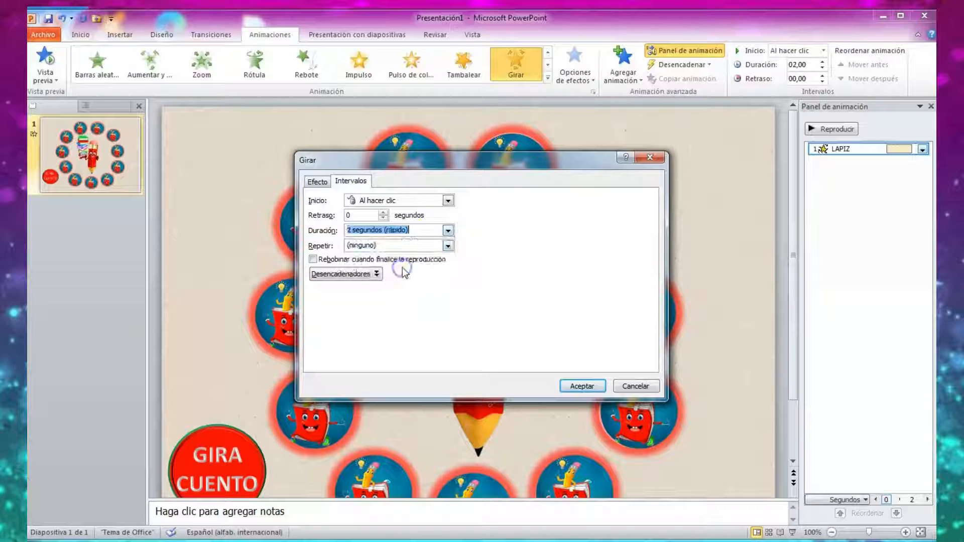
left_click(448, 246)
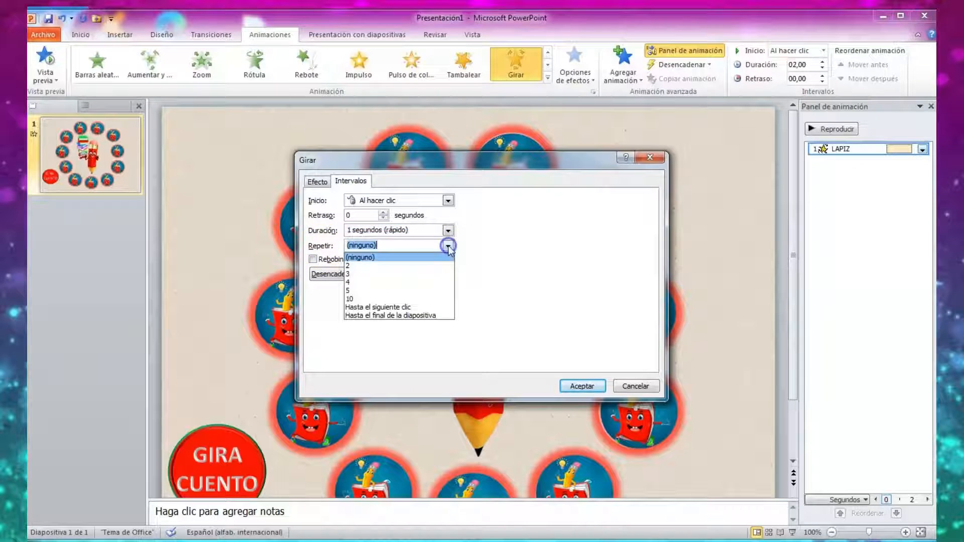
left_click(367, 306)
Set the pencil's animation to start when BOTON is clicked and apply the timing settings.
left_click(358, 277)
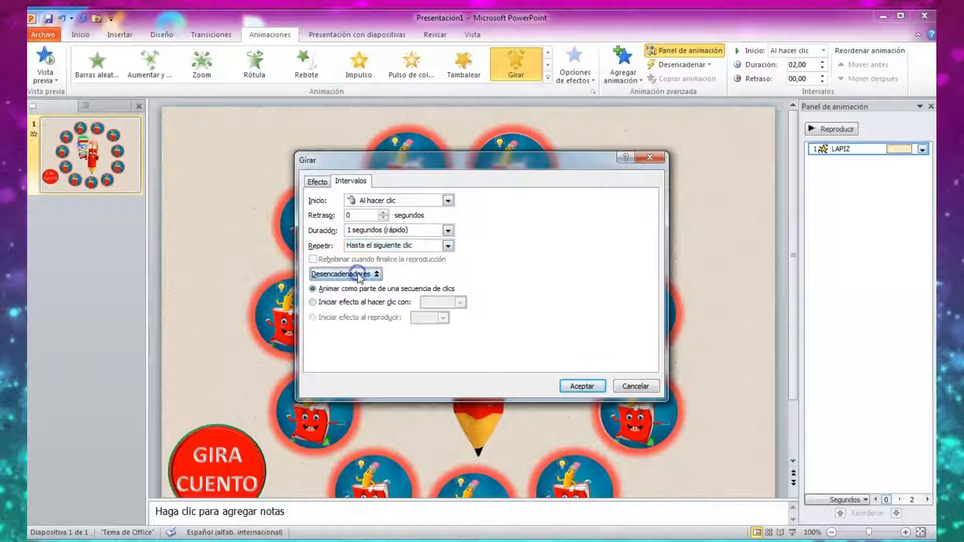
left_click(313, 302)
left_click(357, 302)
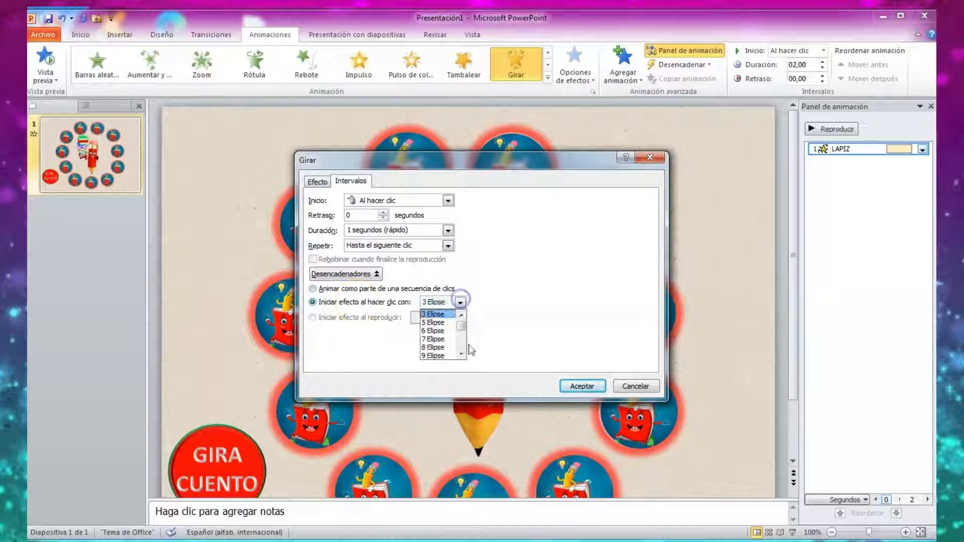
left_click(461, 353)
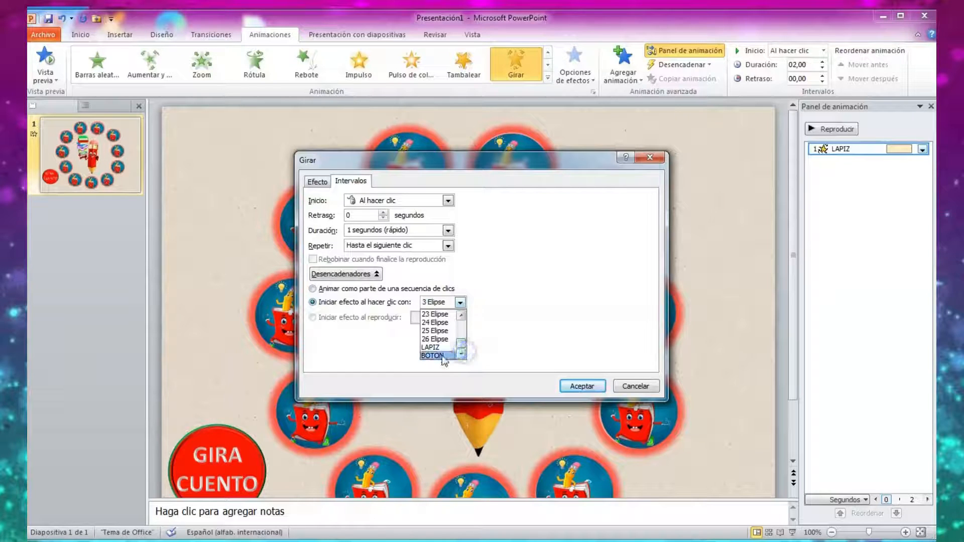
left_click(433, 355)
left_click(583, 386)
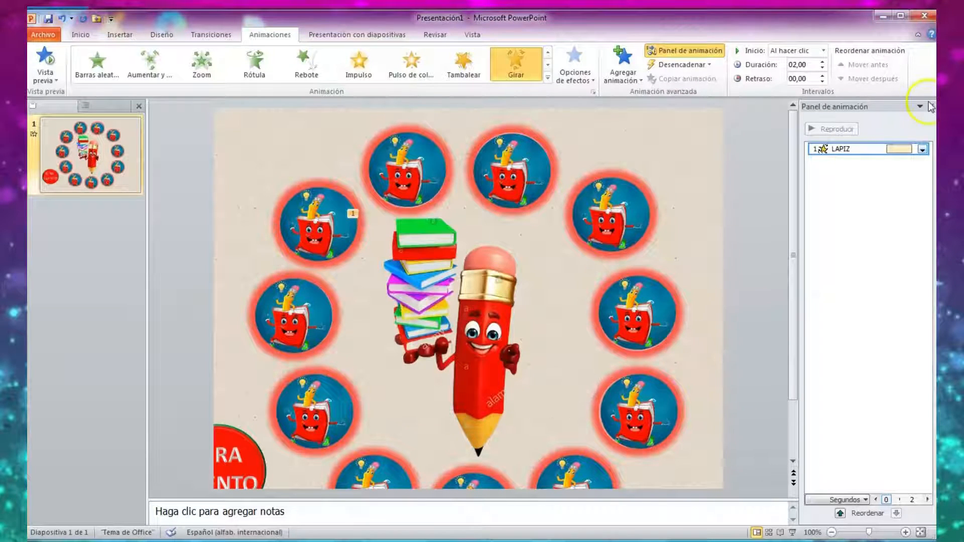
left_click(929, 107)
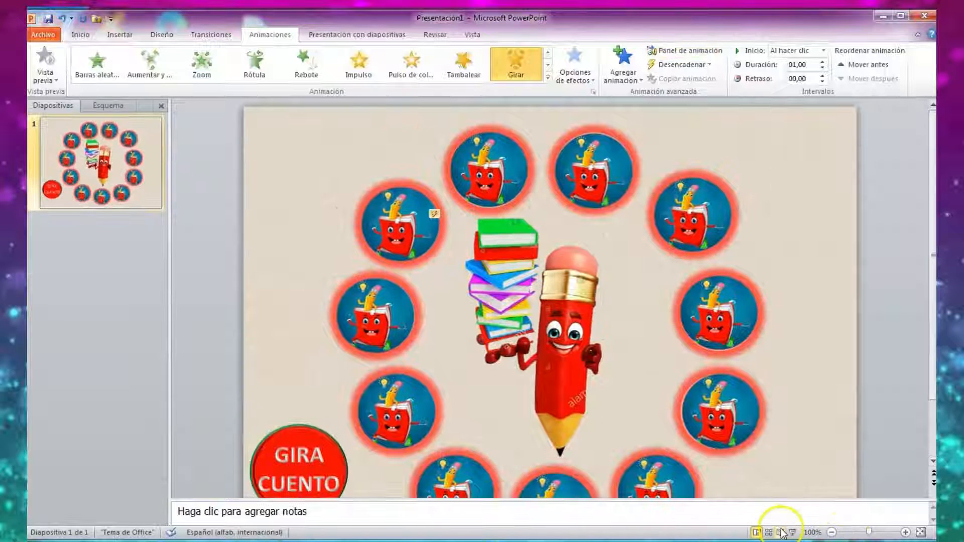
Run the slide show, test the GIRA CUENTO button's effect on the pencil several times, and return to editing.
left_click(792, 533)
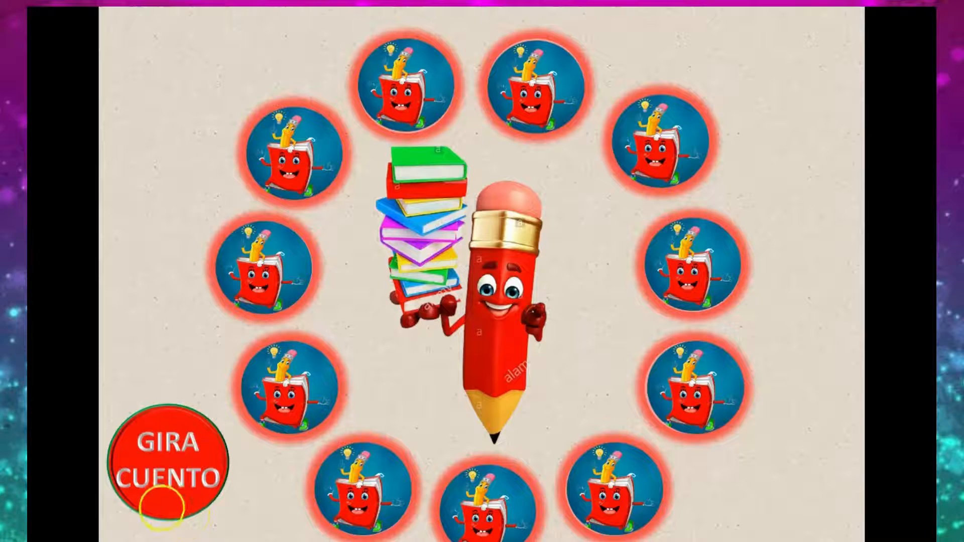
left_click(173, 470)
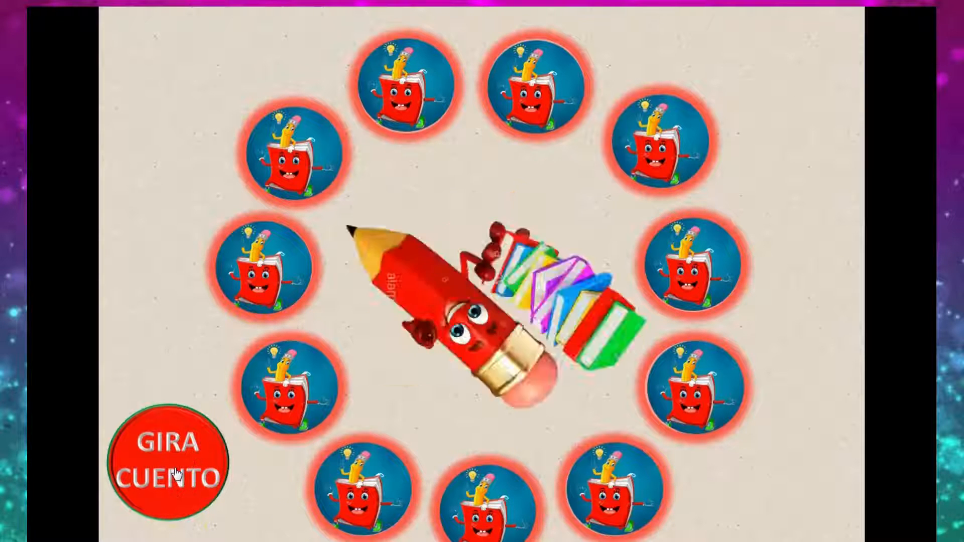
left_click(174, 461)
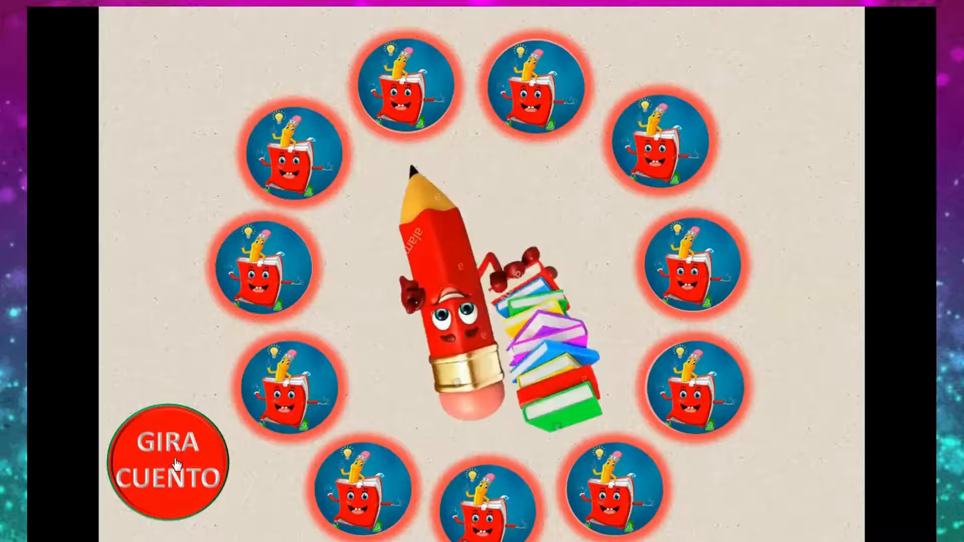
left_click(165, 458)
key("Escape")
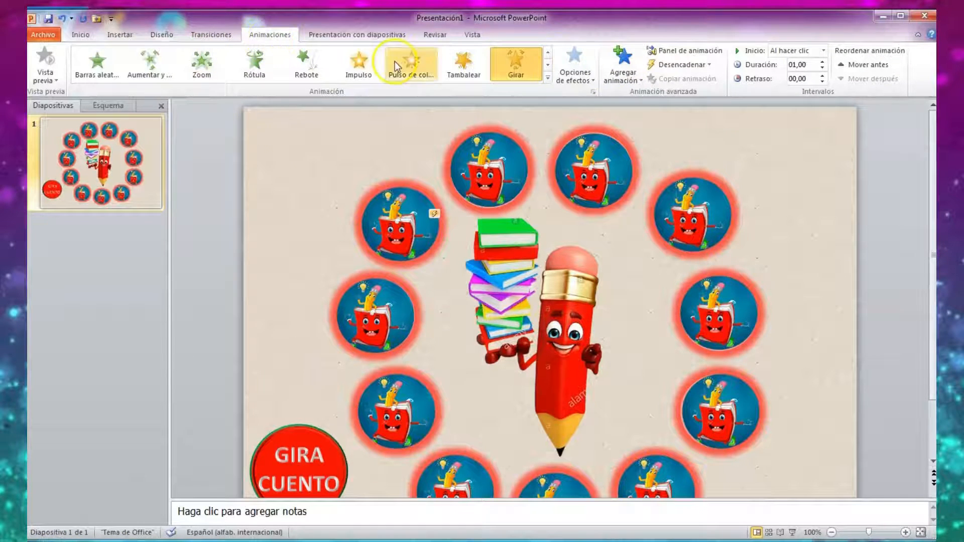
Add an Aparecer entrance animation to the pencil picture and show the list of animations.
left_click(623, 67)
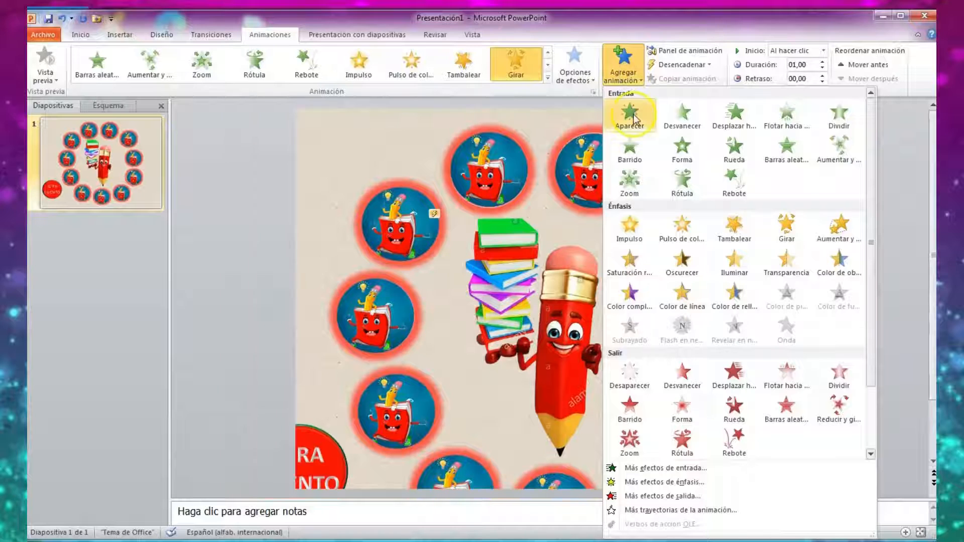
left_click(630, 117)
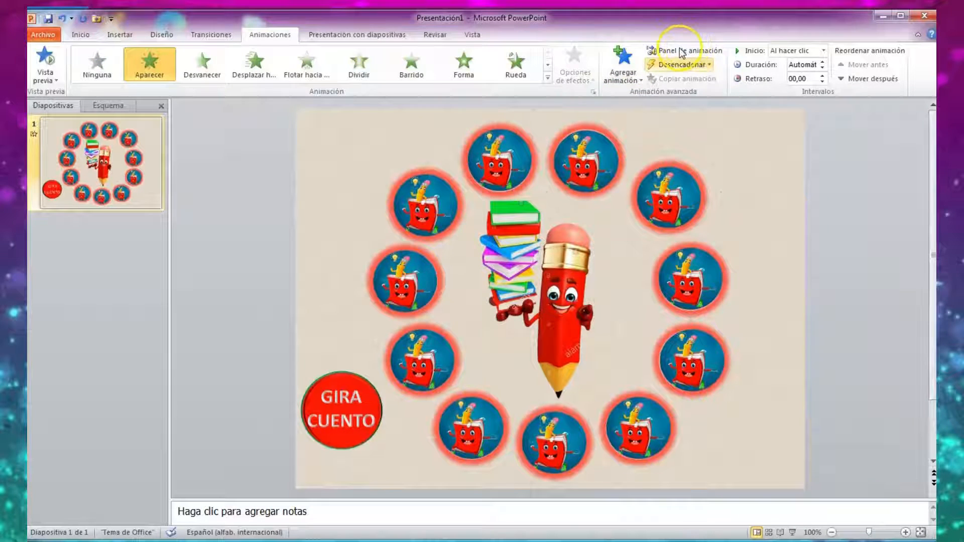
left_click(682, 53)
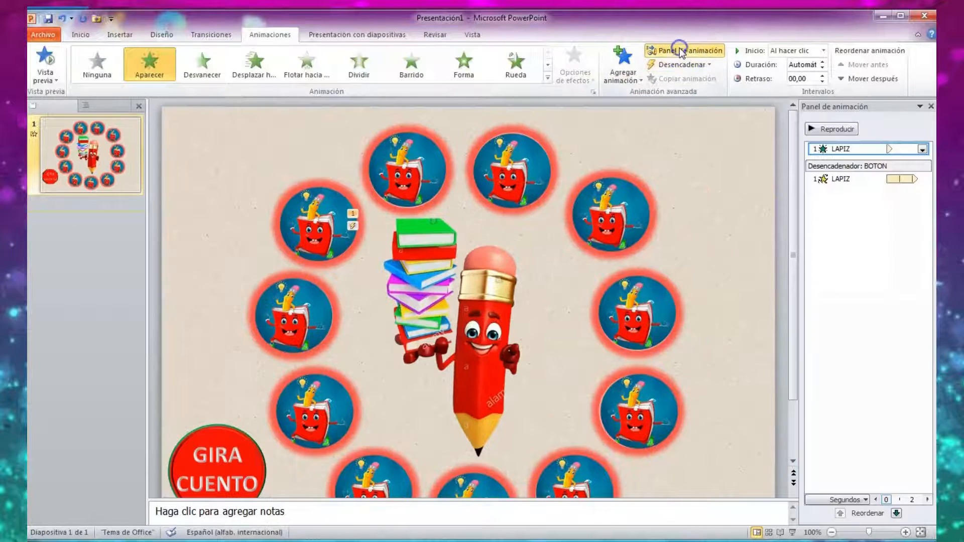
Set the pencil's Aparecer animation to start when BOTON is clicked and apply the timing settings.
left_click(923, 150)
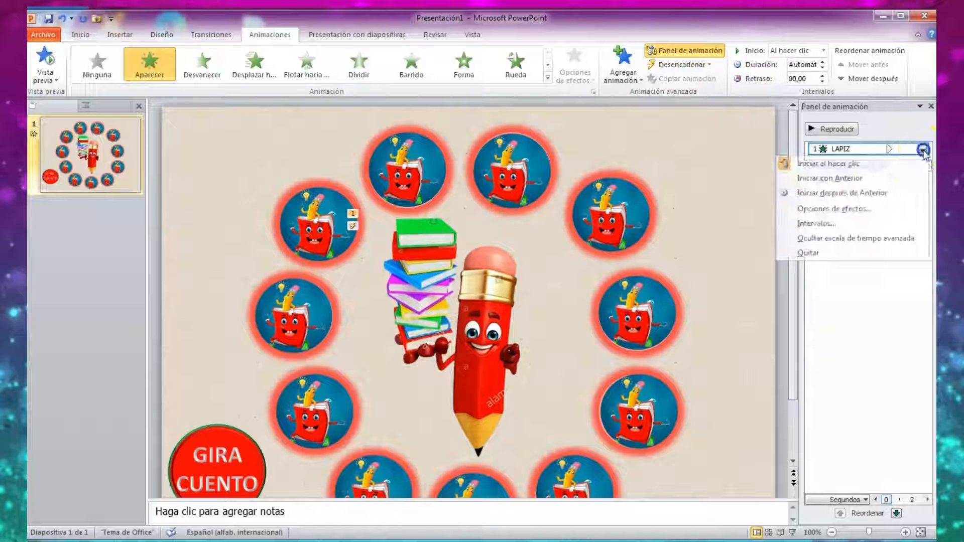
left_click(819, 222)
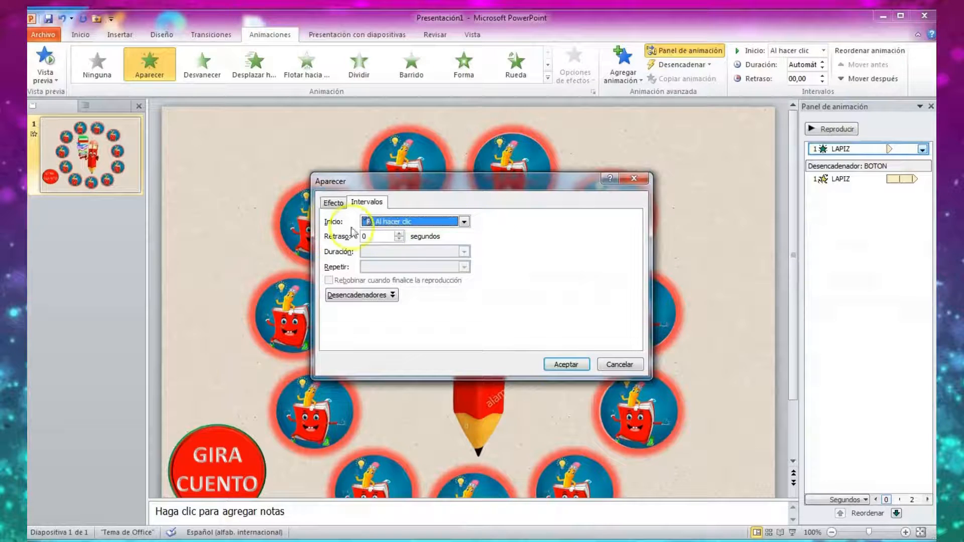
left_click(350, 296)
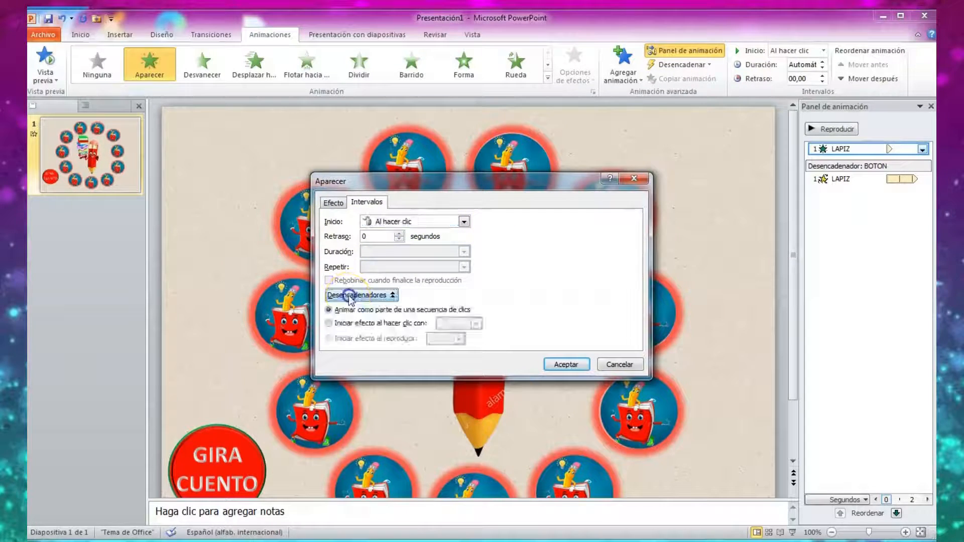
left_click(329, 323)
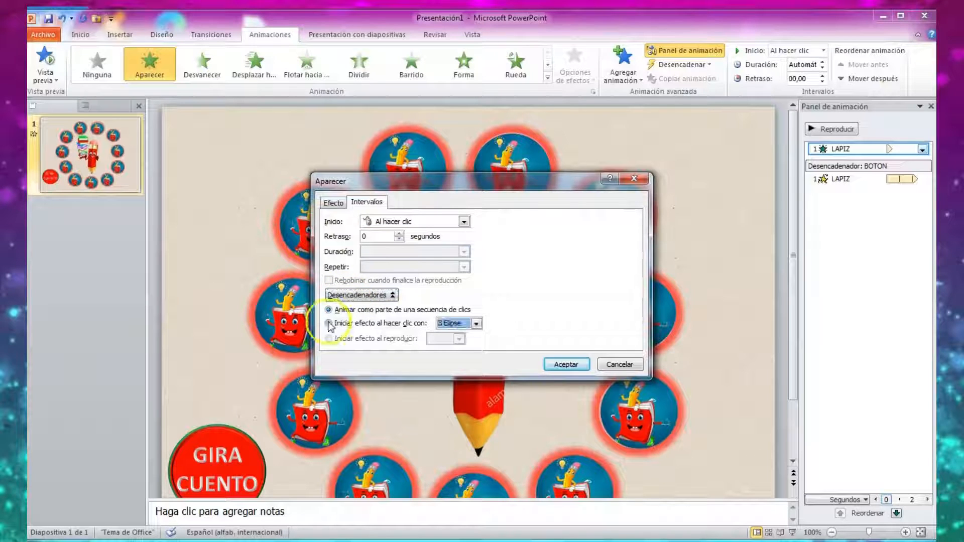
left_click(477, 324)
left_click(477, 375)
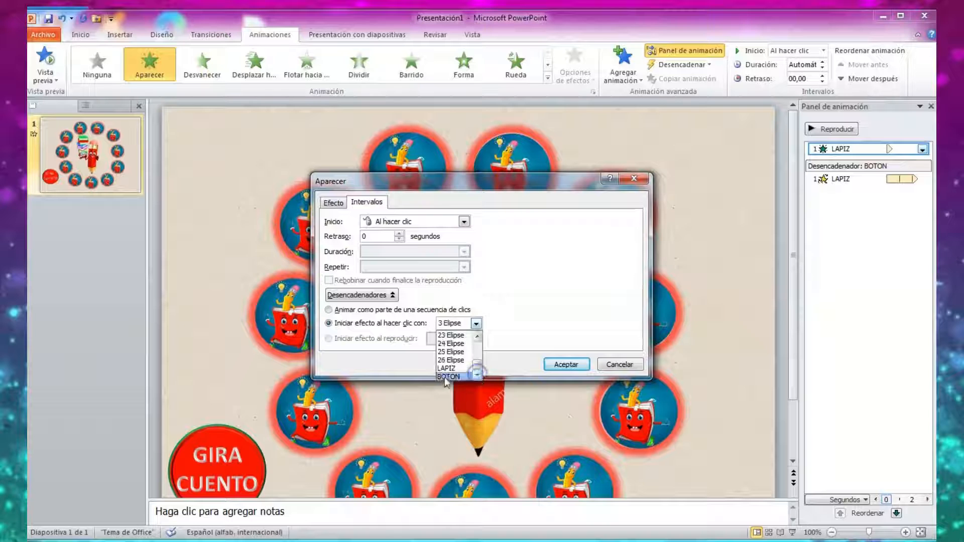
left_click(447, 368)
left_click(477, 324)
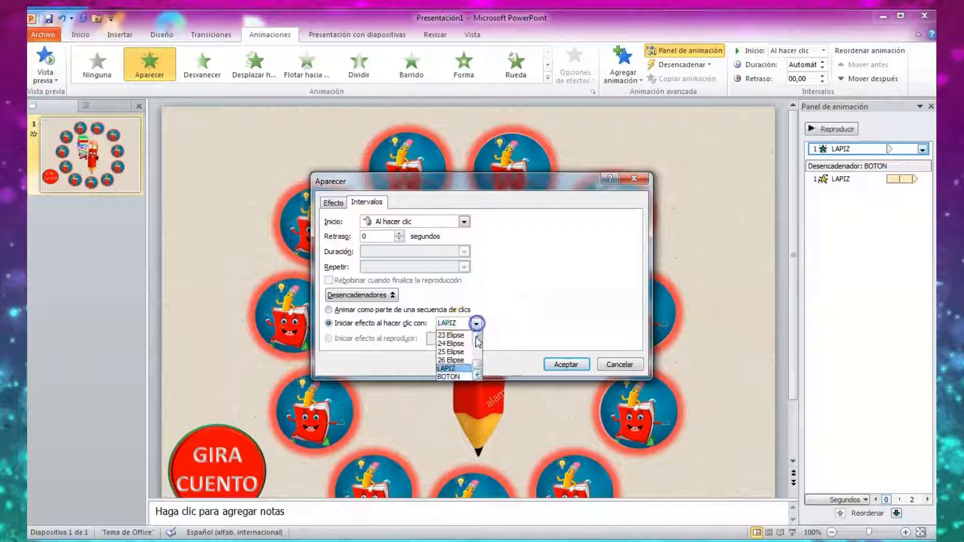
left_click(449, 376)
left_click(565, 365)
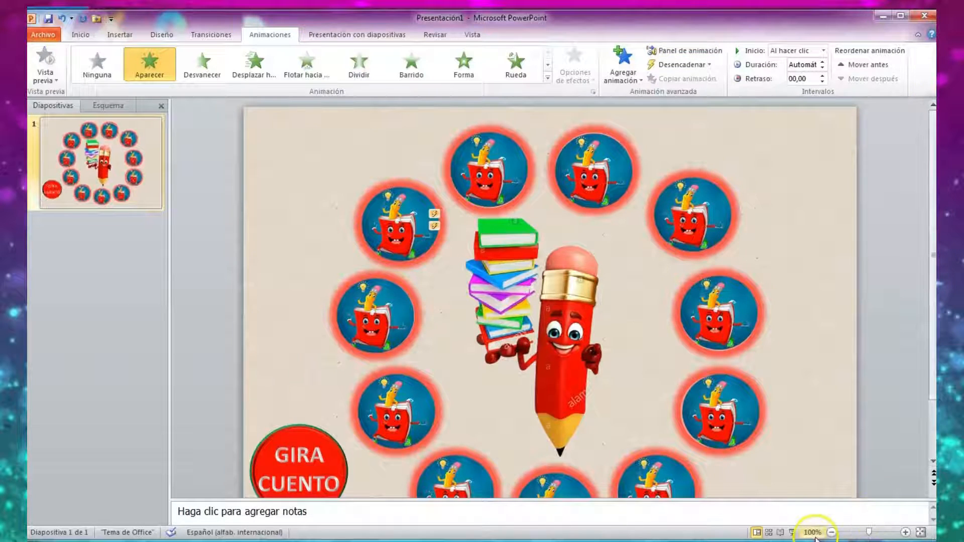
Run the slide show again, start and stop the pencil's spin with the GIRA CUENTO button, and exit.
left_click(793, 533)
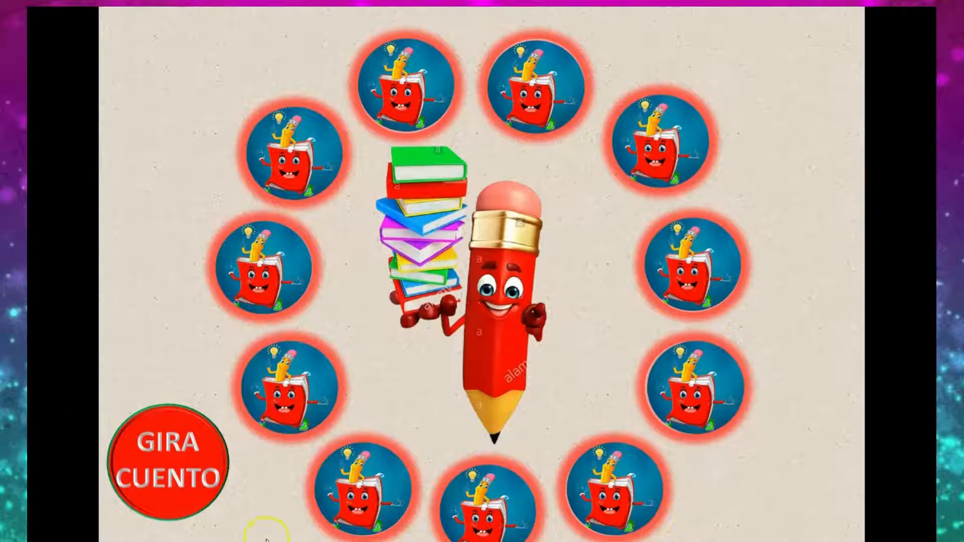
left_click(173, 478)
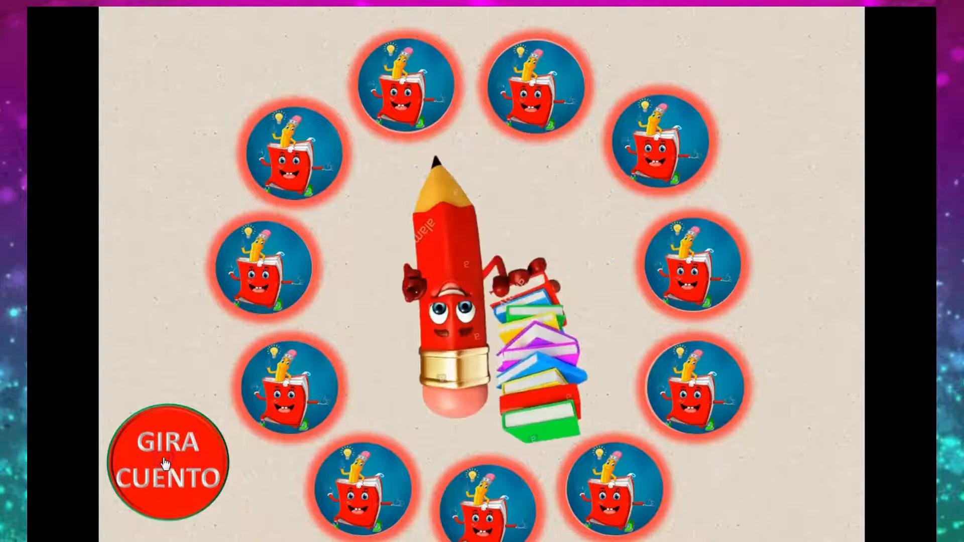
left_click(158, 466)
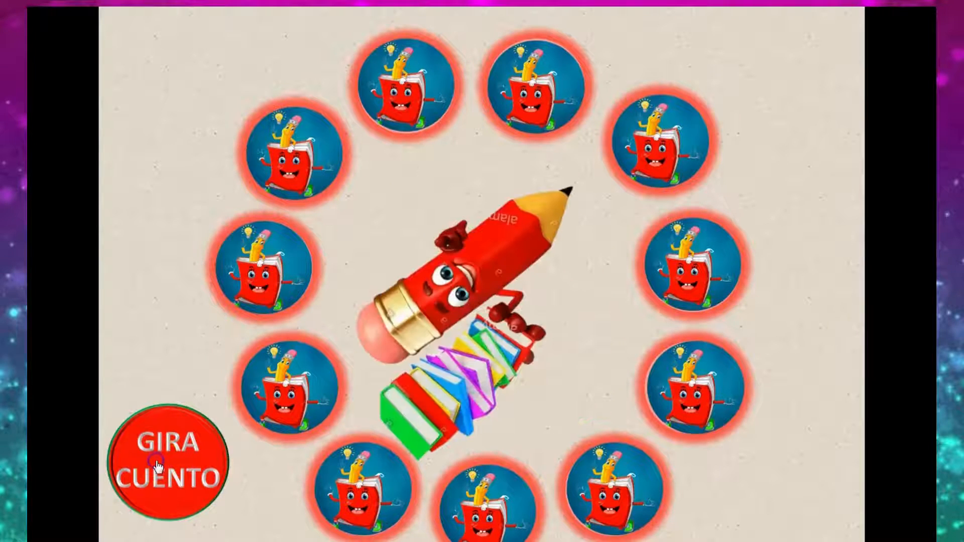
left_click(159, 466)
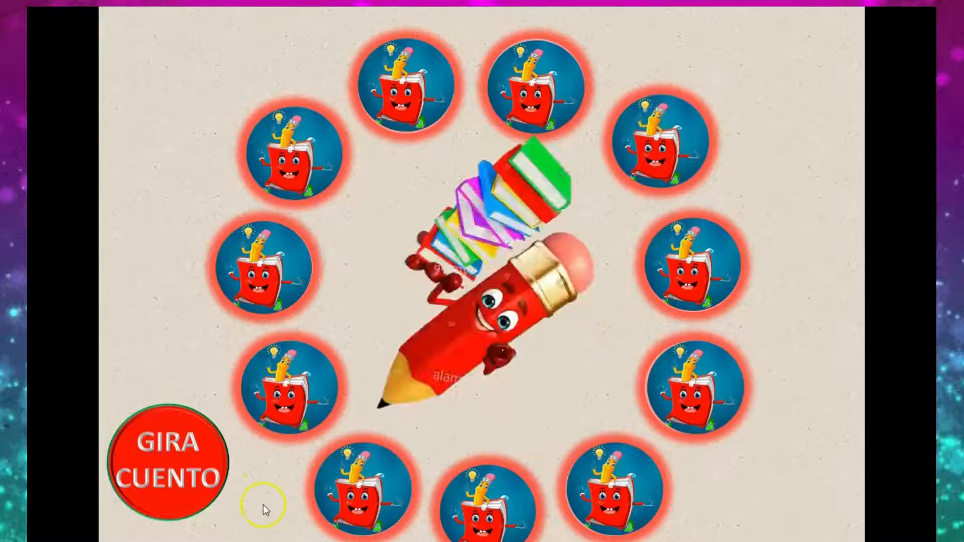
key("Escape")
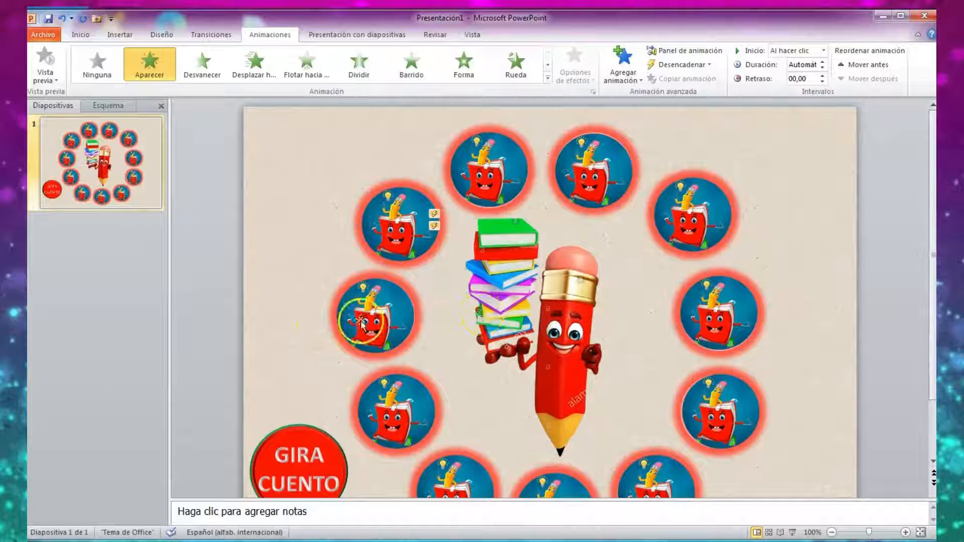
Move the picture circle right of the top pair off its white circle to the slide's upper-right corner.
left_click(703, 206)
left_click_drag(699, 206, 798, 150)
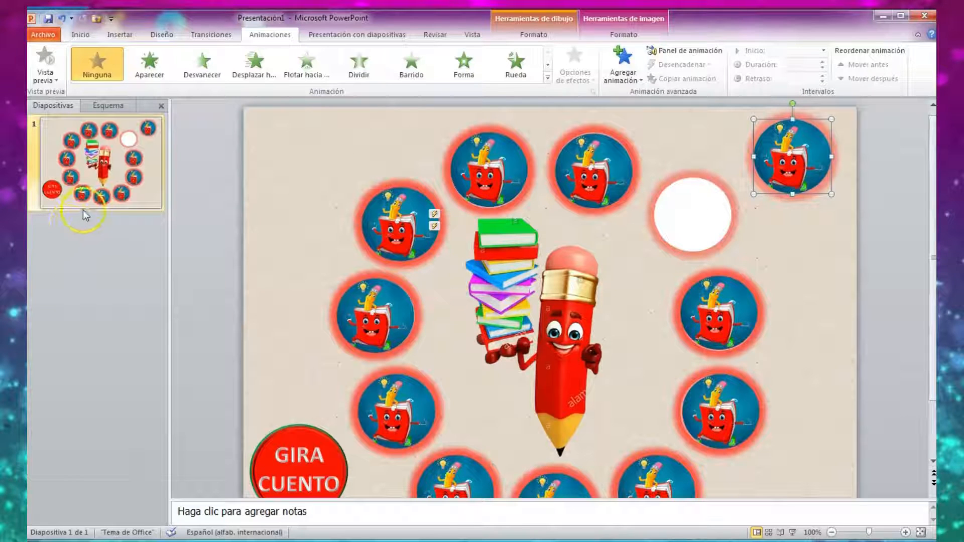
Add a new slide after slide 1 and cut its title and content placeholders to leave it blank.
right_click(78, 239)
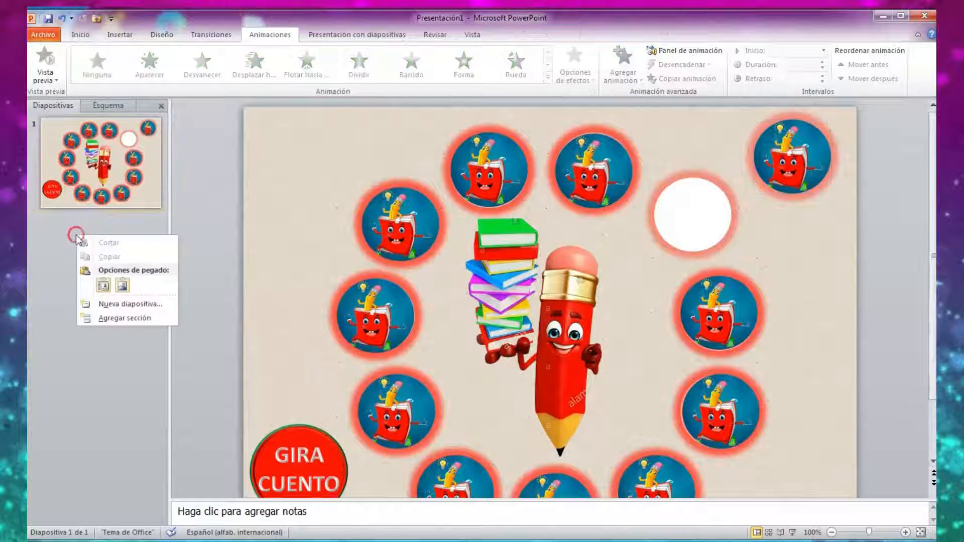
left_click(102, 302)
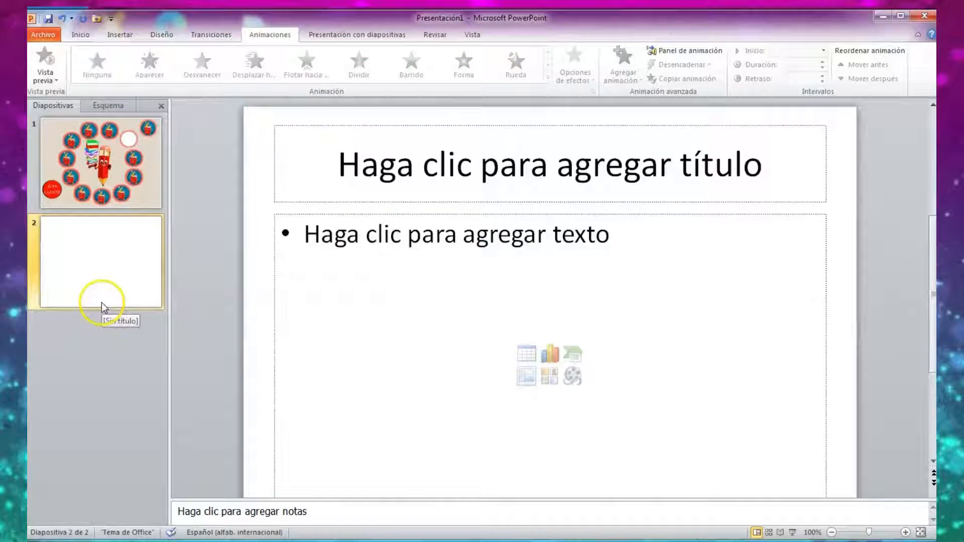
left_click(535, 159)
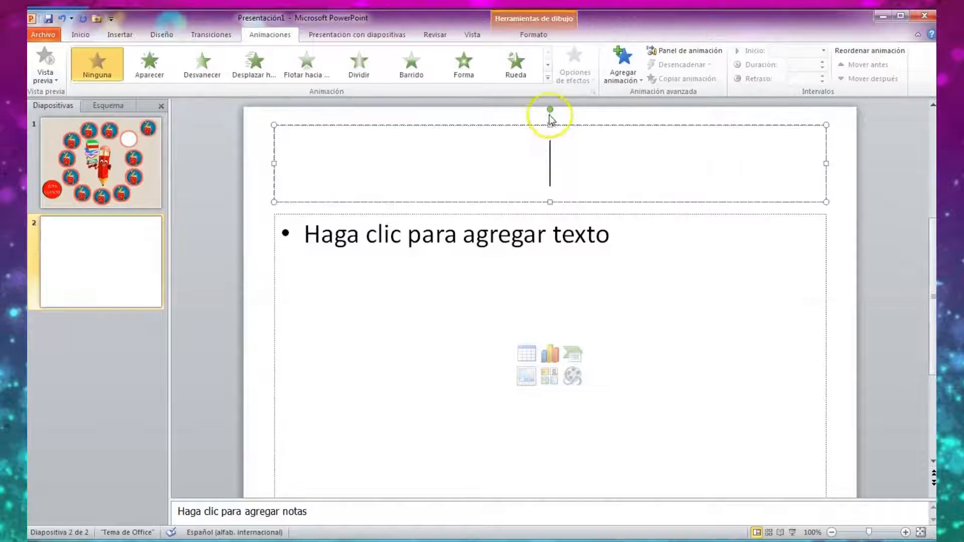
right_click(549, 107)
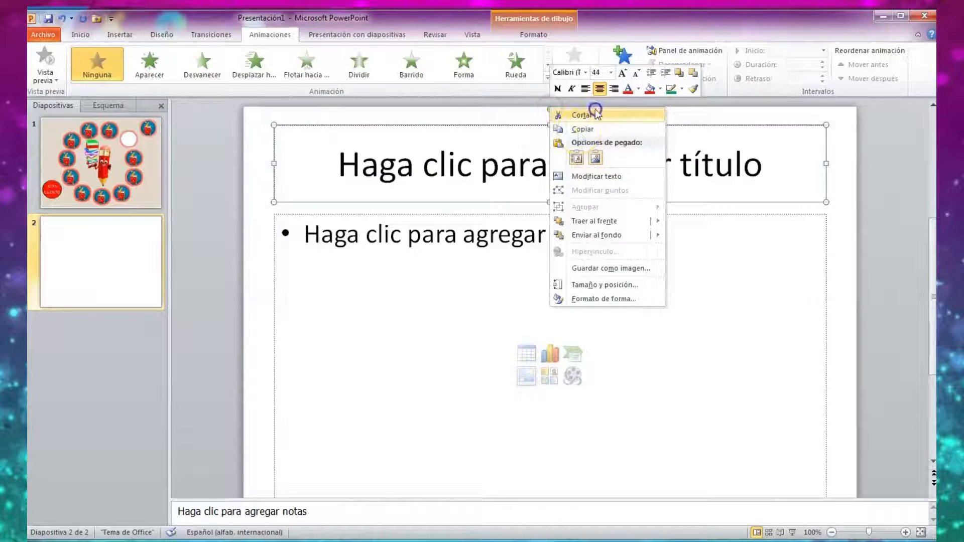
left_click(592, 112)
left_click(556, 266)
right_click(564, 261)
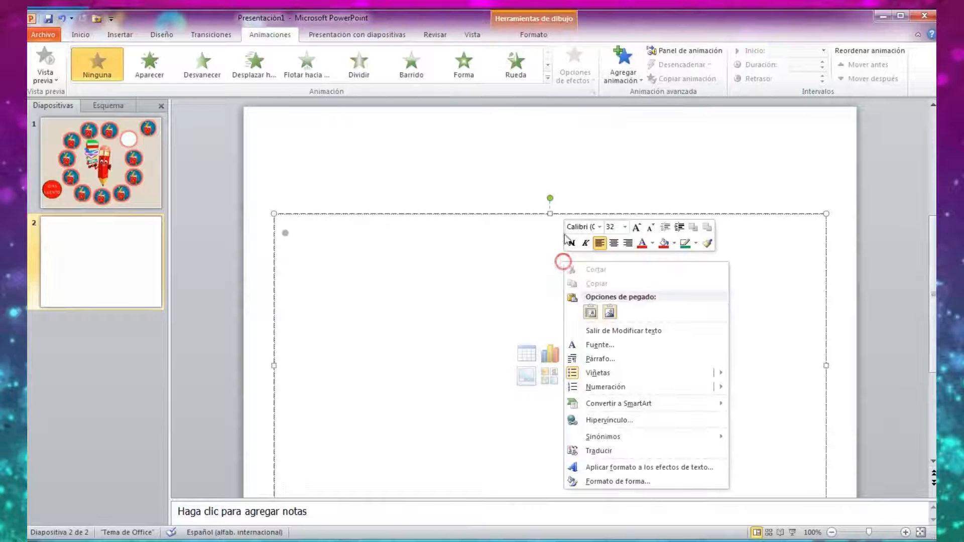
right_click(552, 197)
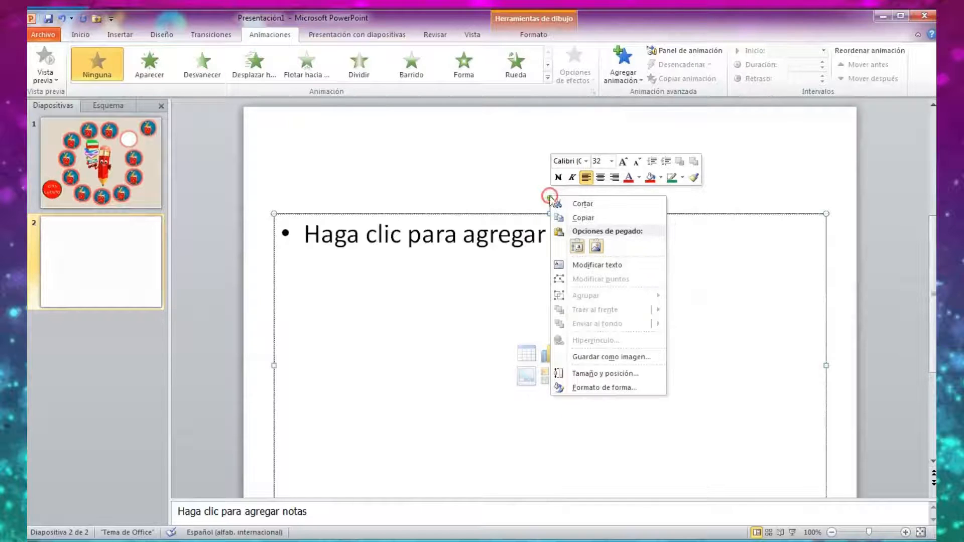
left_click(592, 203)
Fill the background of slide 2 with the same beige paper texture used on slide 1.
right_click(552, 262)
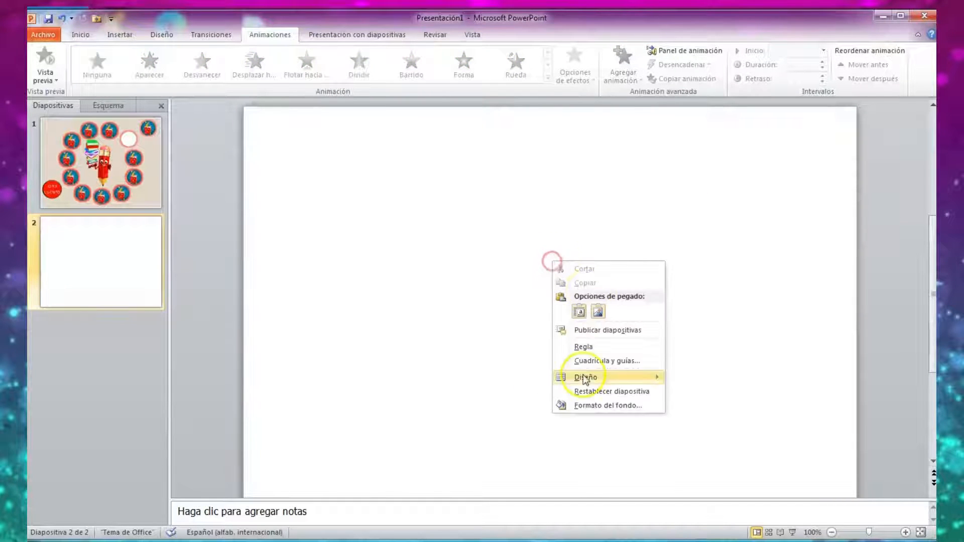
left_click(596, 405)
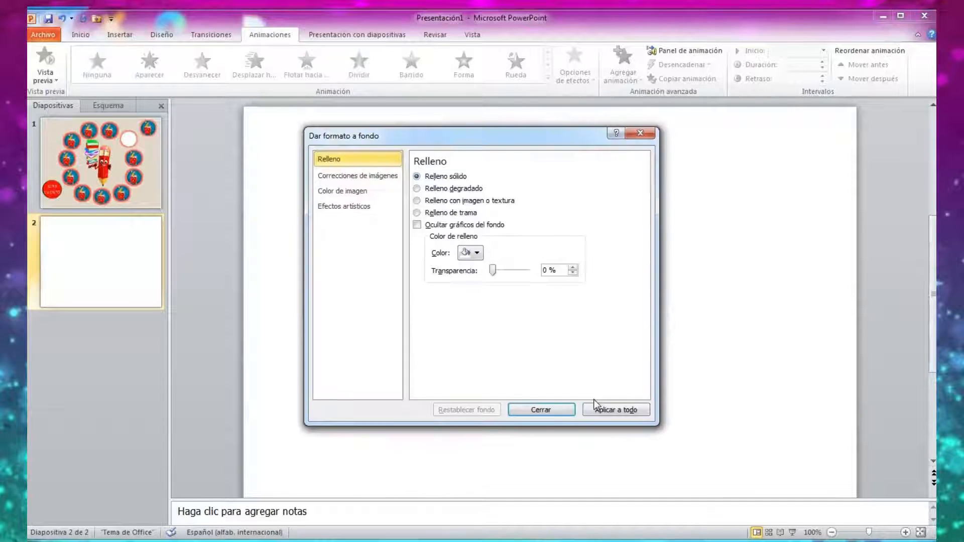
left_click(416, 201)
left_click(478, 241)
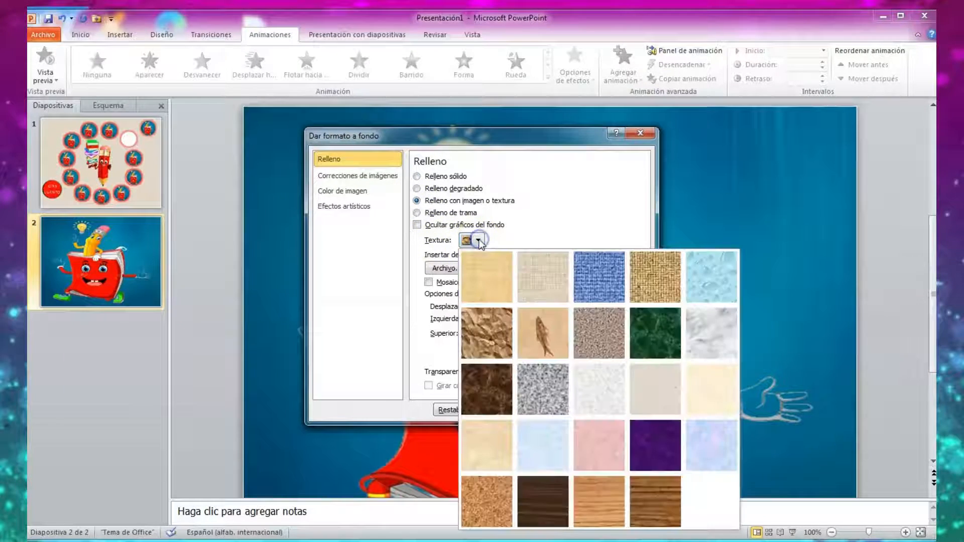
left_click(656, 396)
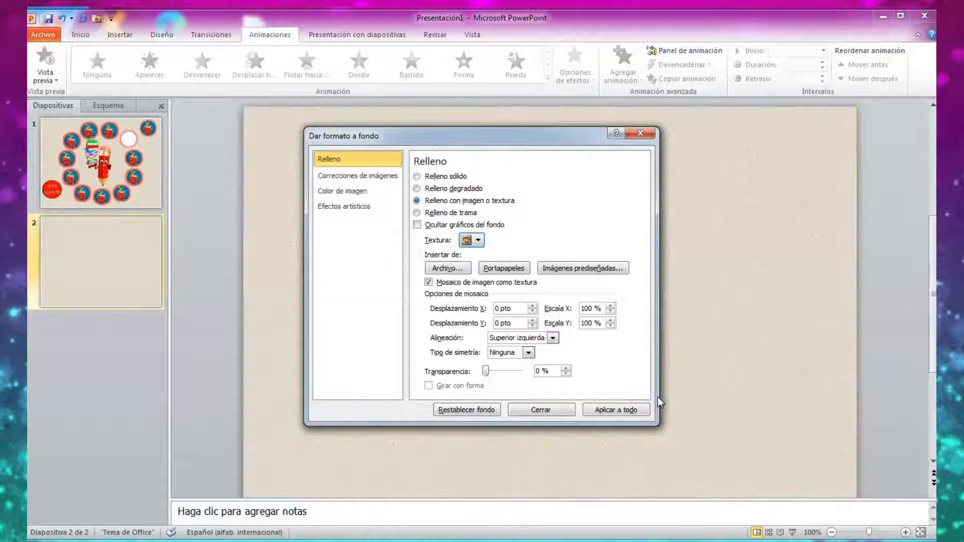
left_click(560, 412)
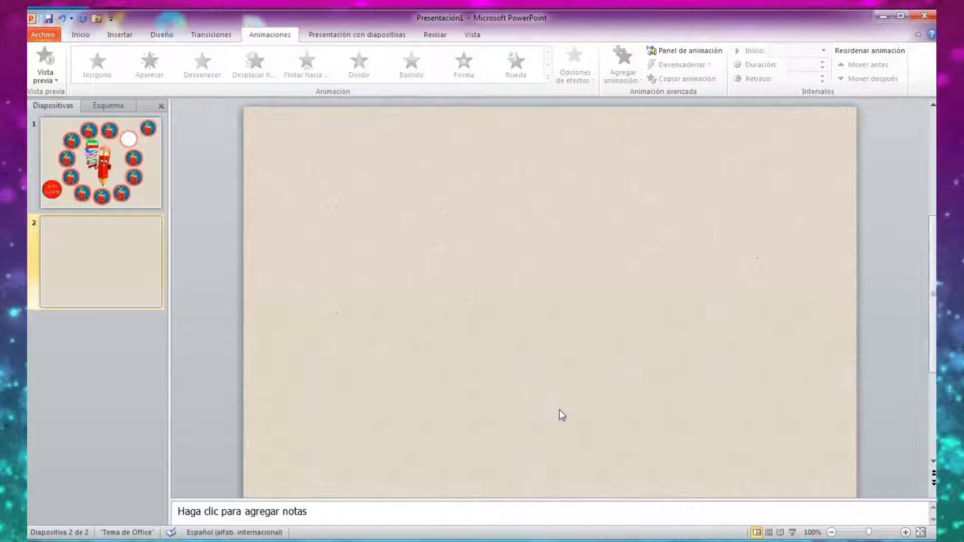
Duplicate the blank textured slide 2 twice to add slides 3 and 4.
left_click(150, 290)
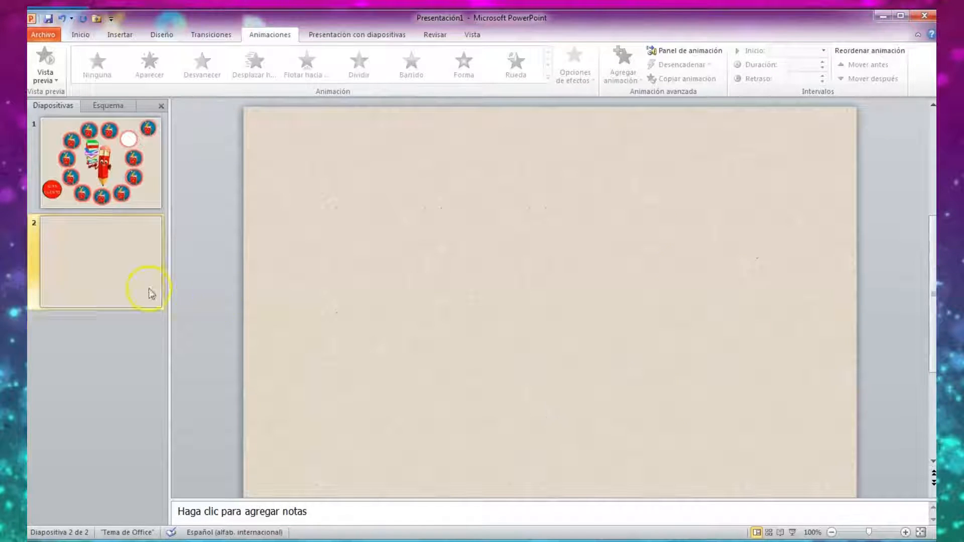
right_click(105, 275)
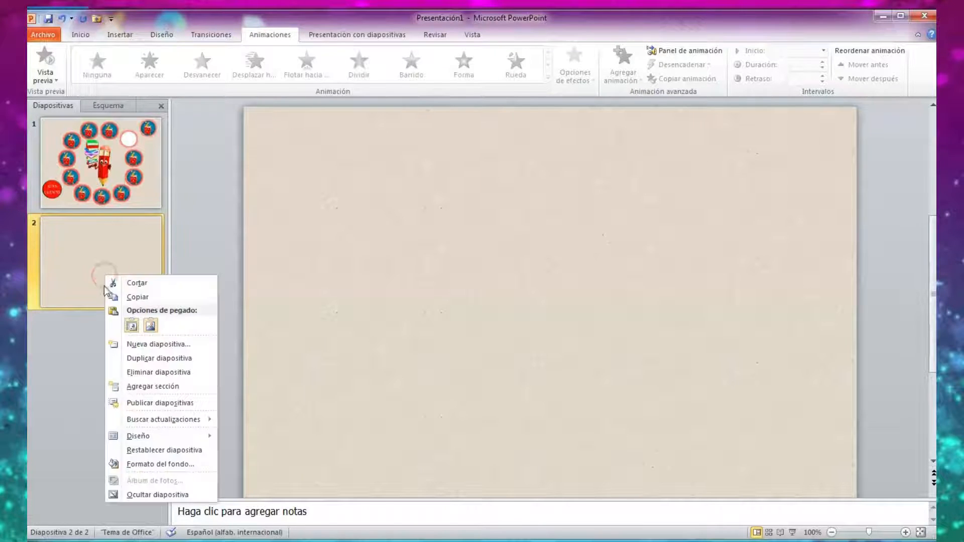
left_click(136, 297)
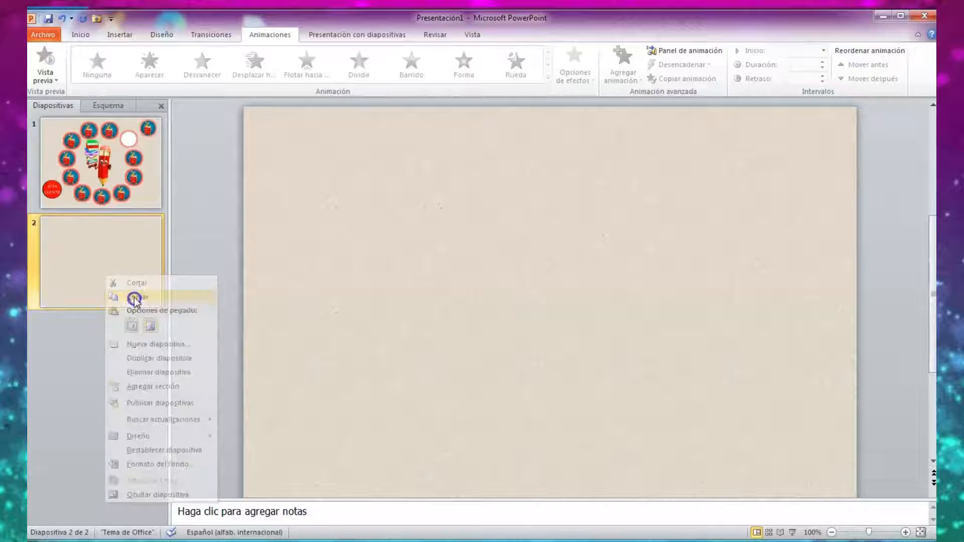
right_click(108, 272)
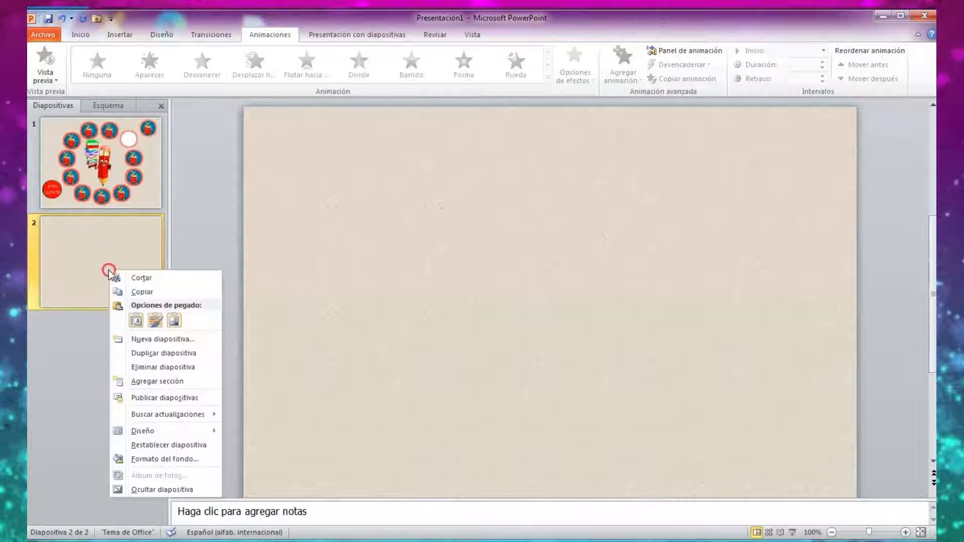
left_click(164, 354)
right_click(128, 346)
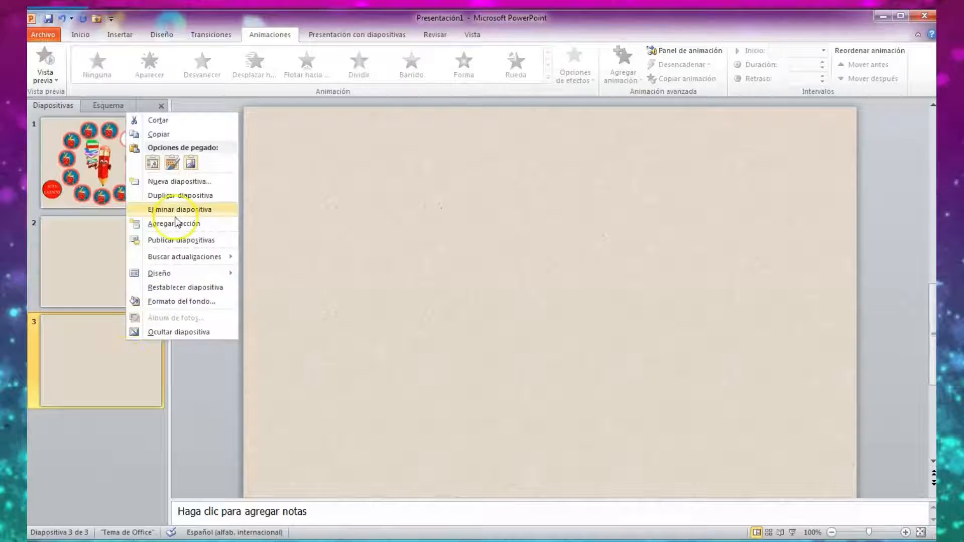
left_click(180, 197)
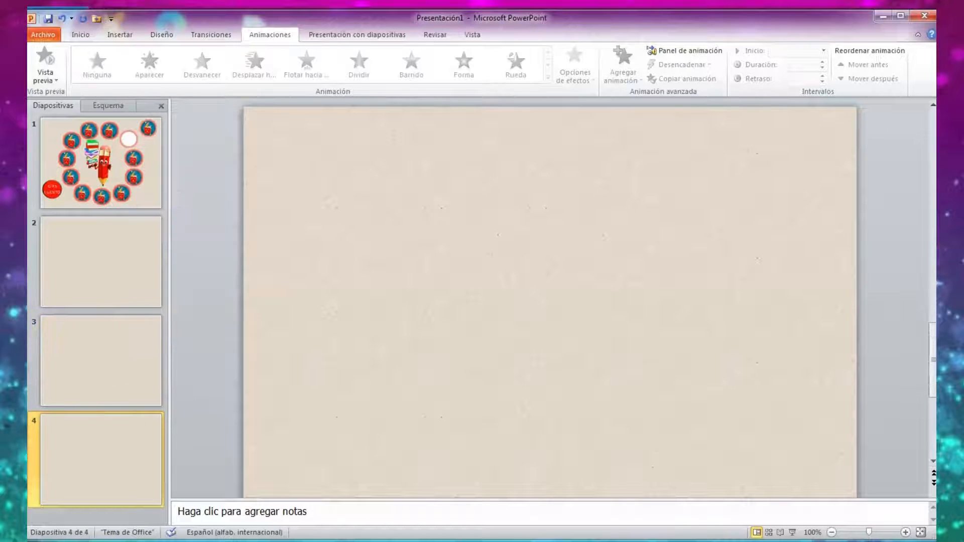
On slide 1, cut the extra white circle that overlaps the one near the wheel's upper-right side.
left_click(129, 242)
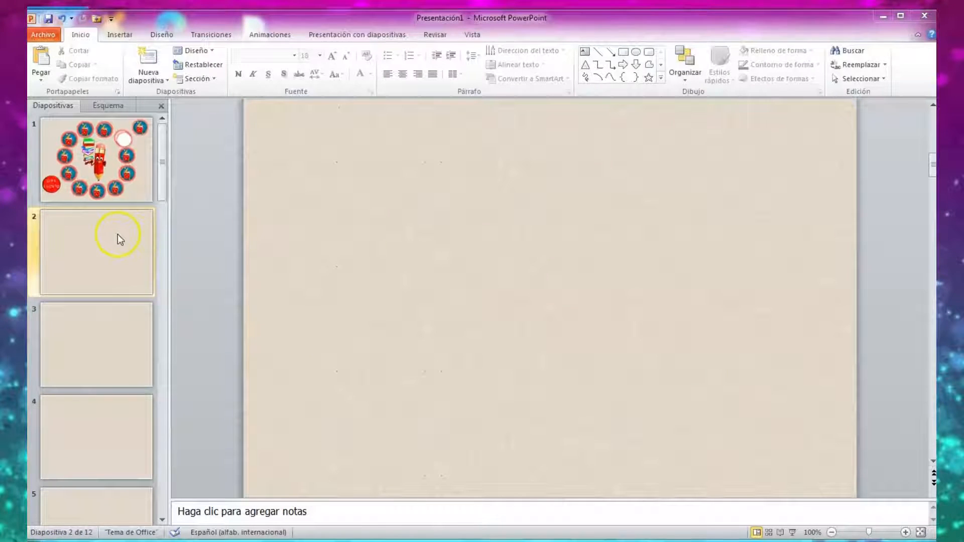
scroll(117, 234, "down", 6)
scroll(106, 345, "up", 6)
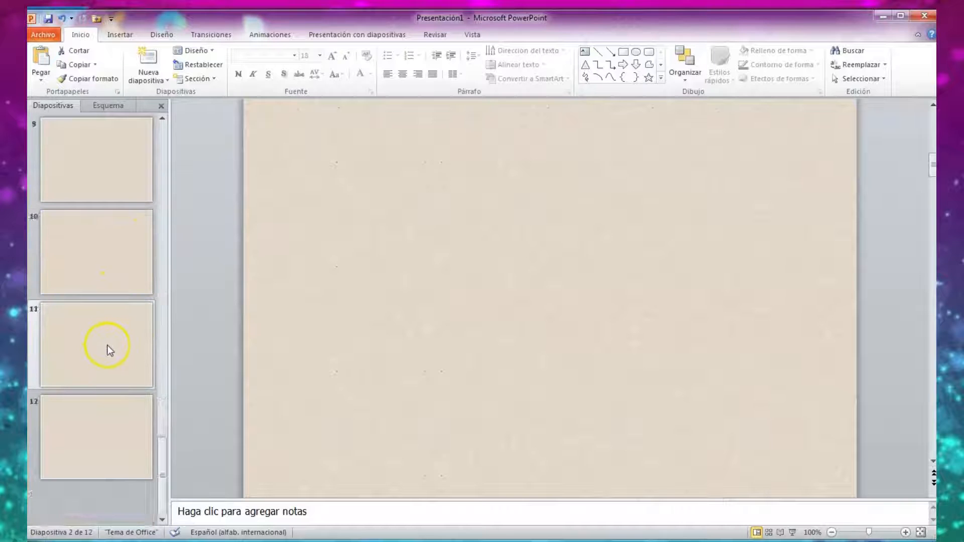
left_click(79, 233)
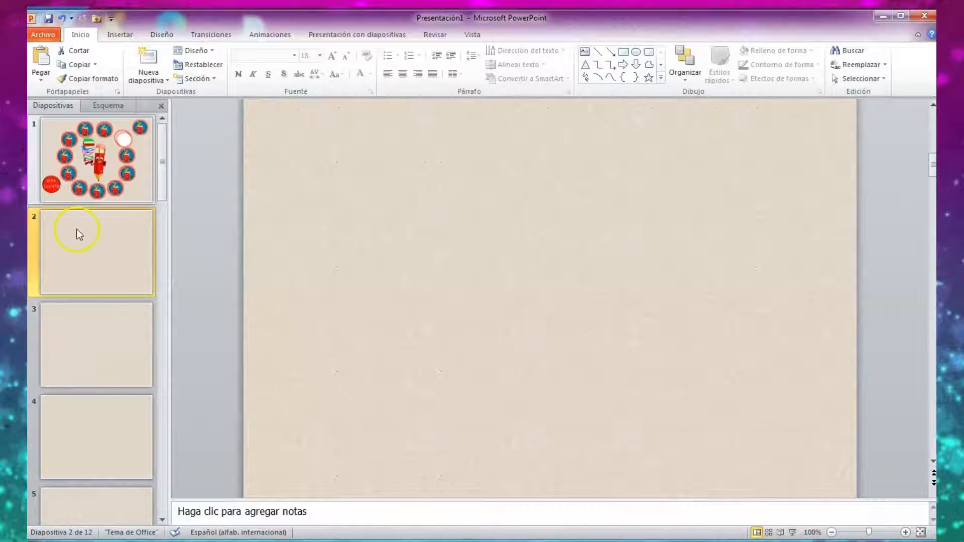
left_click(131, 163)
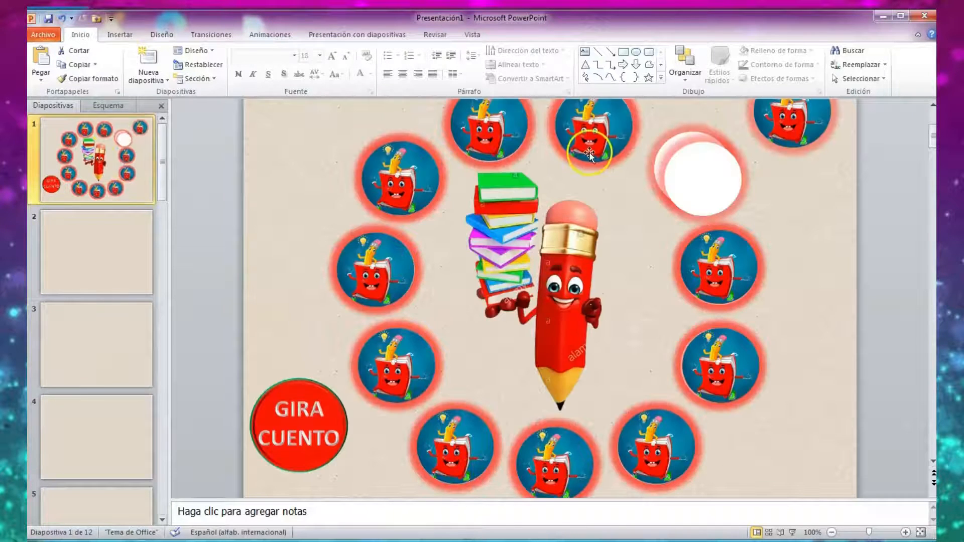
left_click_drag(693, 175, 706, 187)
right_click(706, 185)
left_click(749, 195)
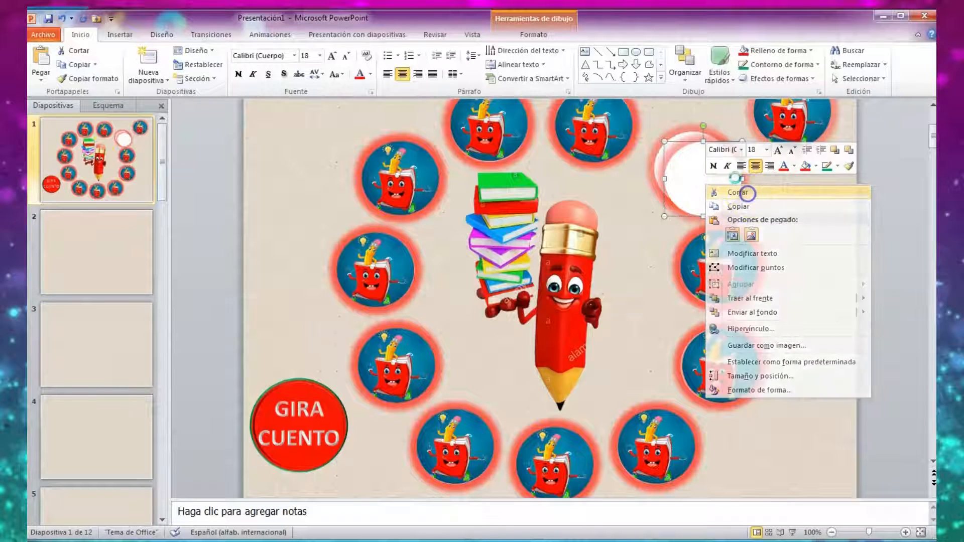
Copy the remaining white circle with the red glow from slide 1 and paste it onto slide 2.
right_click(708, 172)
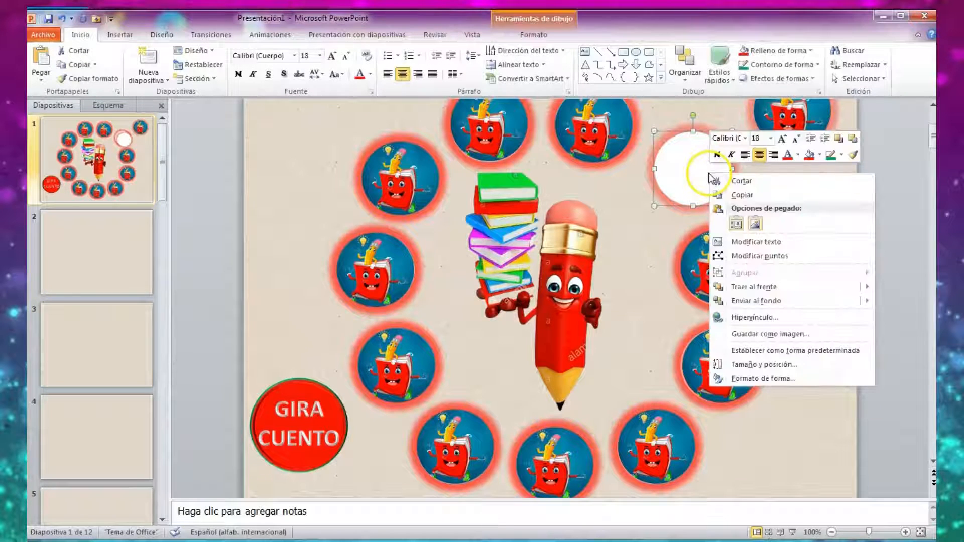
left_click(753, 196)
left_click(97, 248)
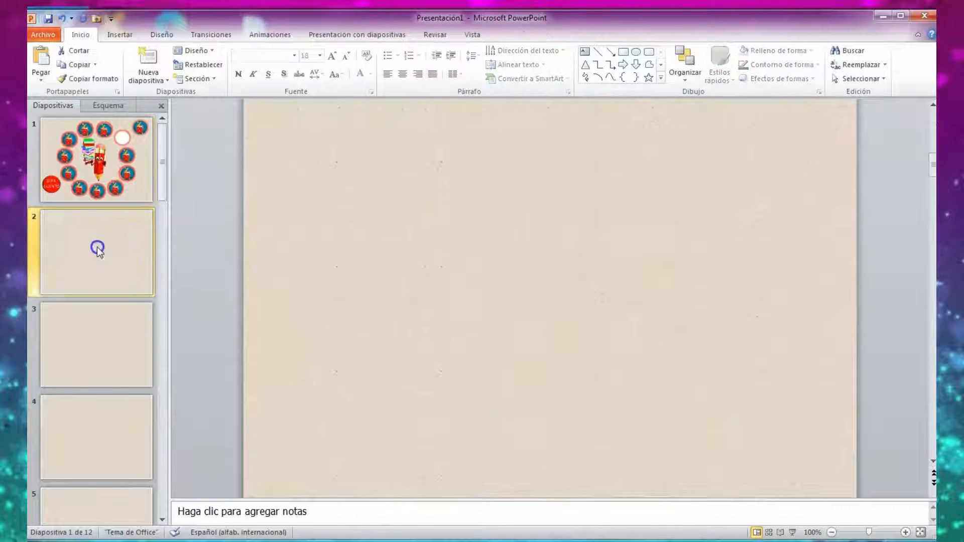
right_click(538, 276)
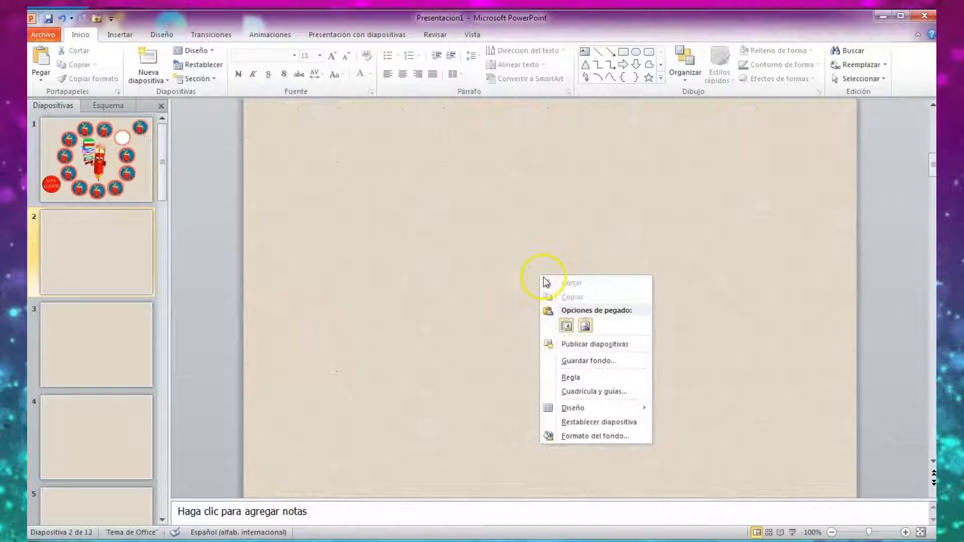
left_click(571, 327)
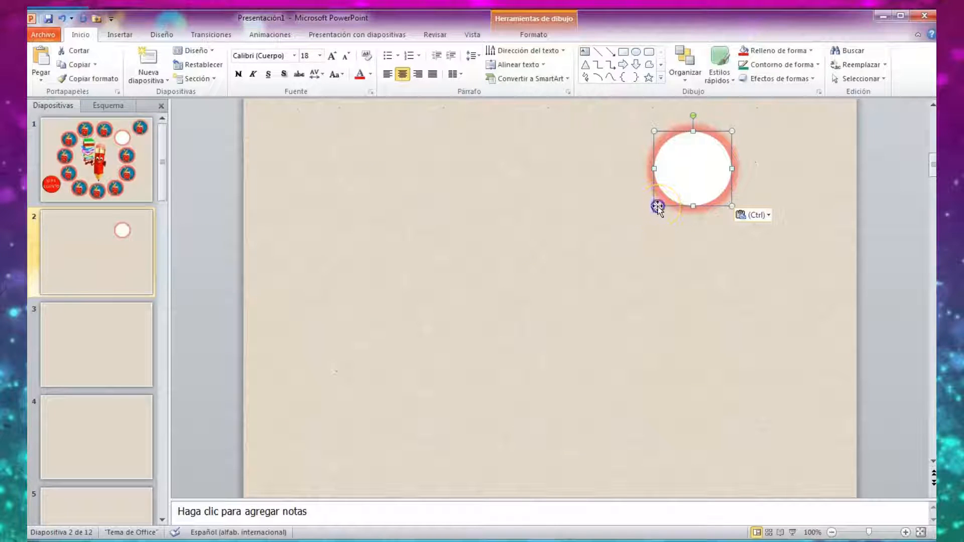
Enlarge the pasted circle on slide 2 to a large round shape and move it to the middle of the slide.
left_click_drag(654, 206, 415, 406)
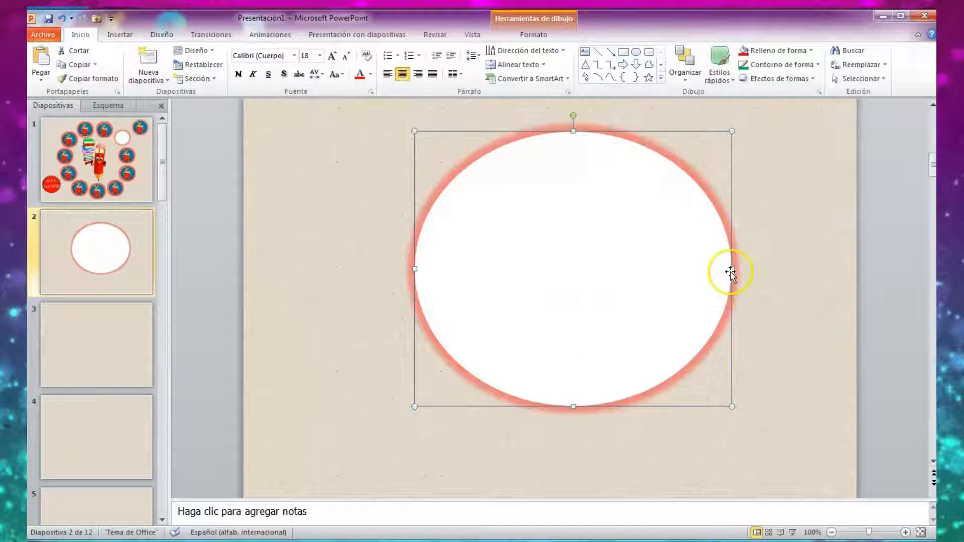
left_click_drag(732, 267, 695, 272)
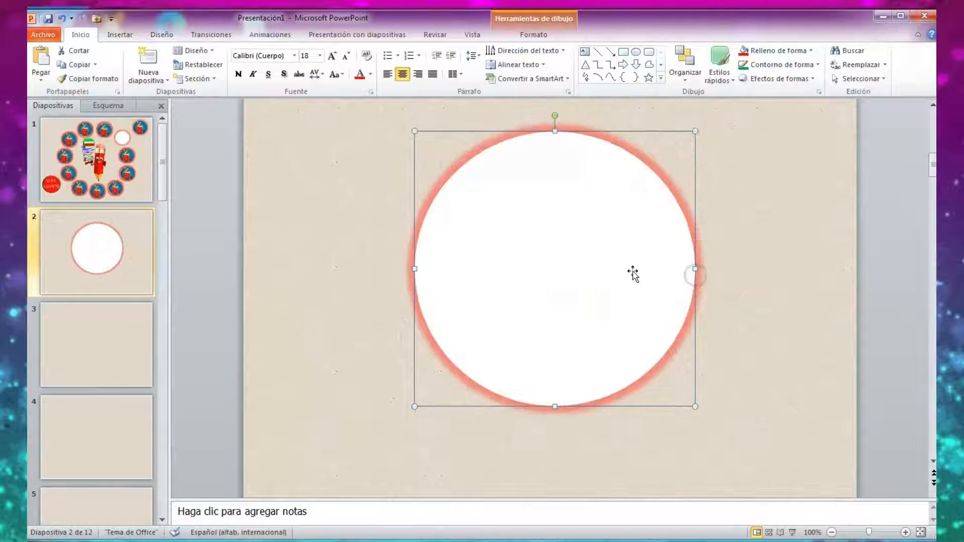
left_click_drag(597, 263, 594, 313)
Preview slide 2 in the slide show, move the large circle slightly upward, and preview it again.
left_click(792, 533)
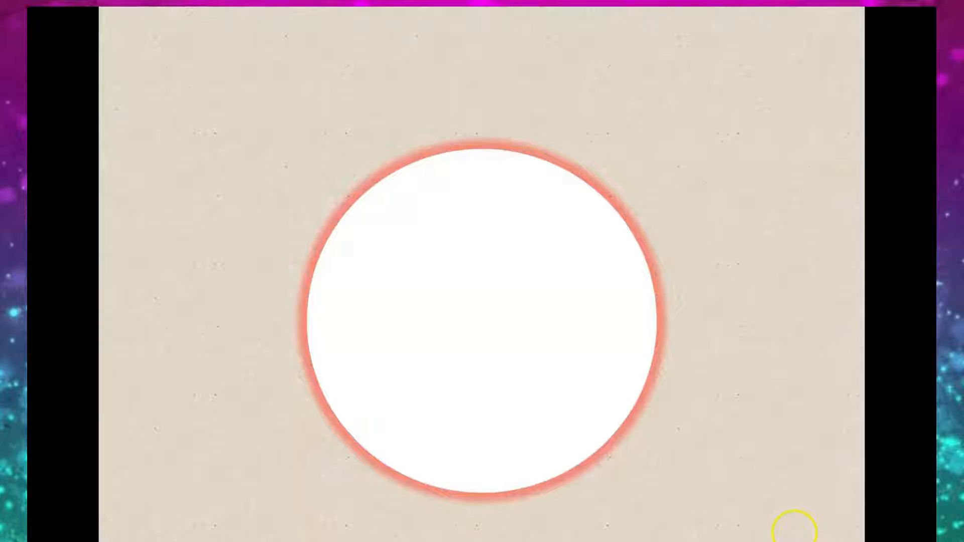
key("Escape")
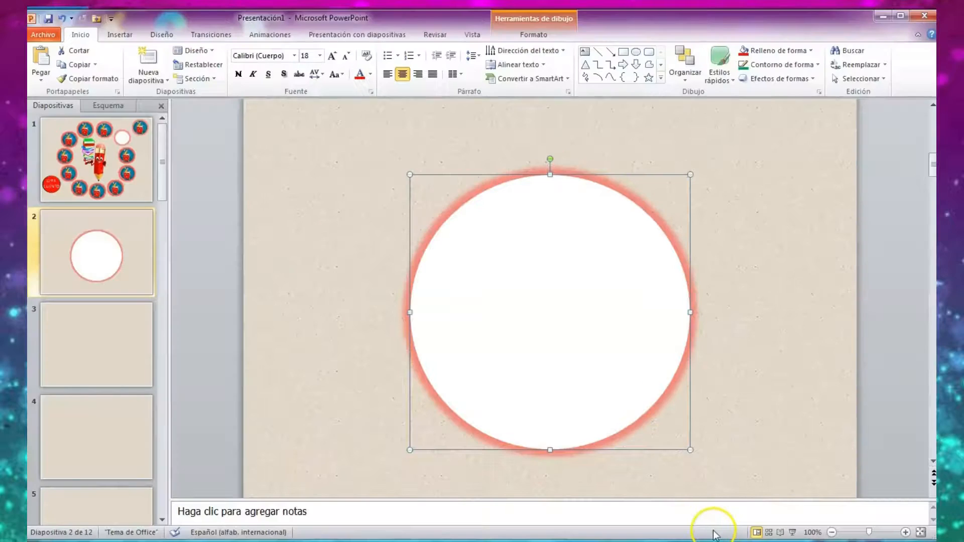
left_click_drag(557, 346, 561, 338)
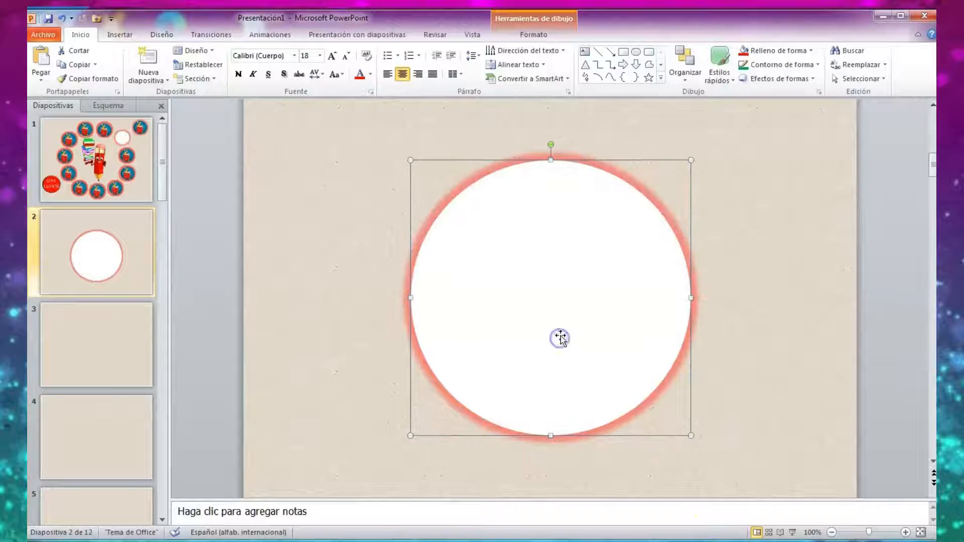
left_click(792, 533)
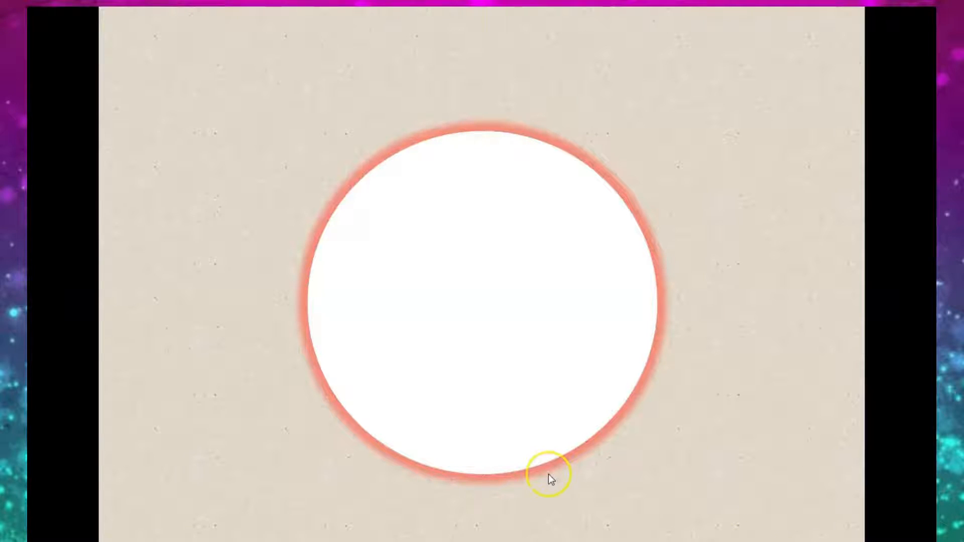
key("Escape")
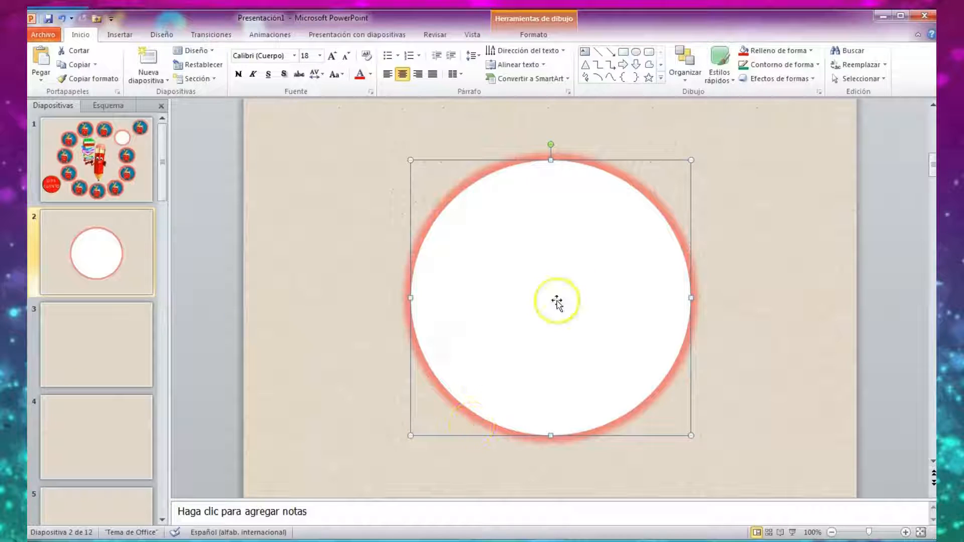
Copy the large white circle from slide 2 and paste it onto slide 3.
right_click(537, 303)
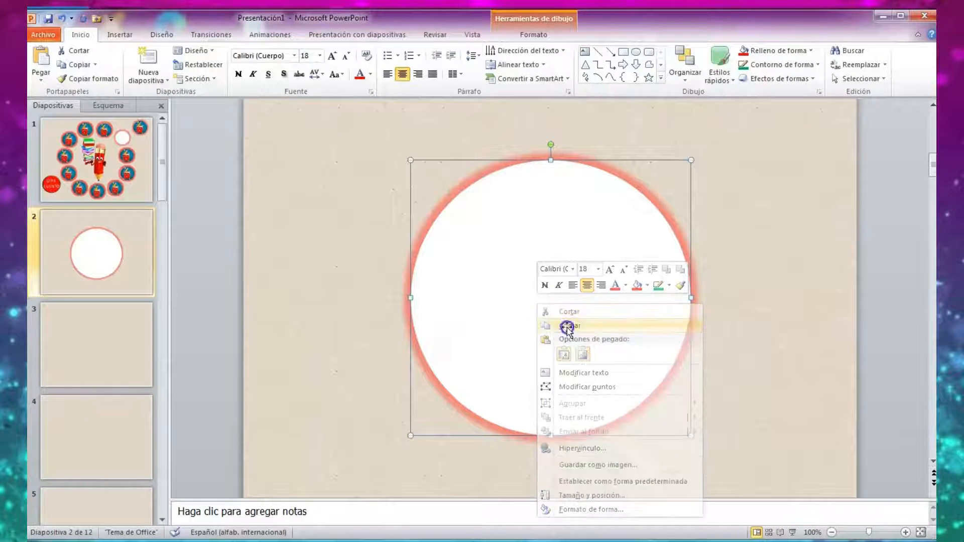
left_click(566, 327)
left_click(94, 348)
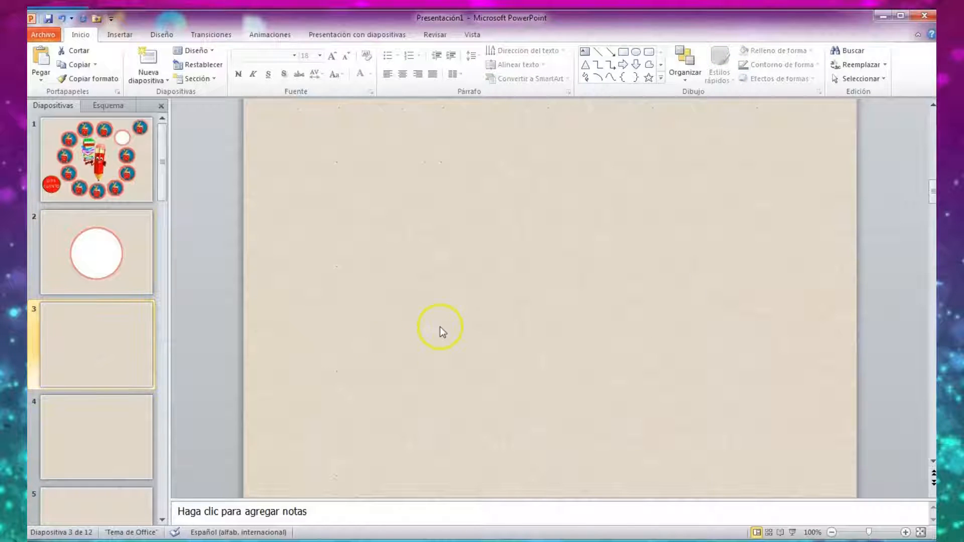
right_click(478, 314)
left_click(517, 370)
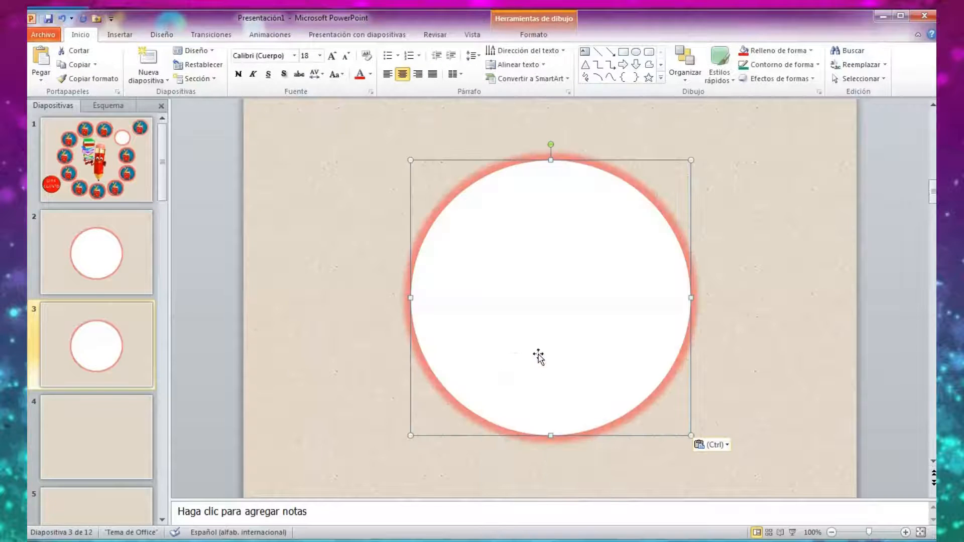
Copy the large white circle from slide 3 and paste it onto slide 4.
right_click(494, 340)
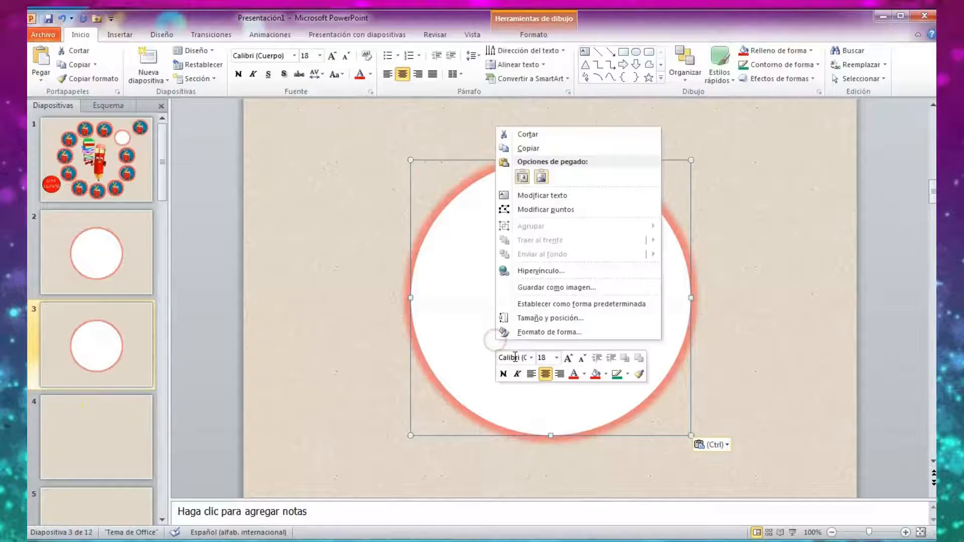
left_click(531, 150)
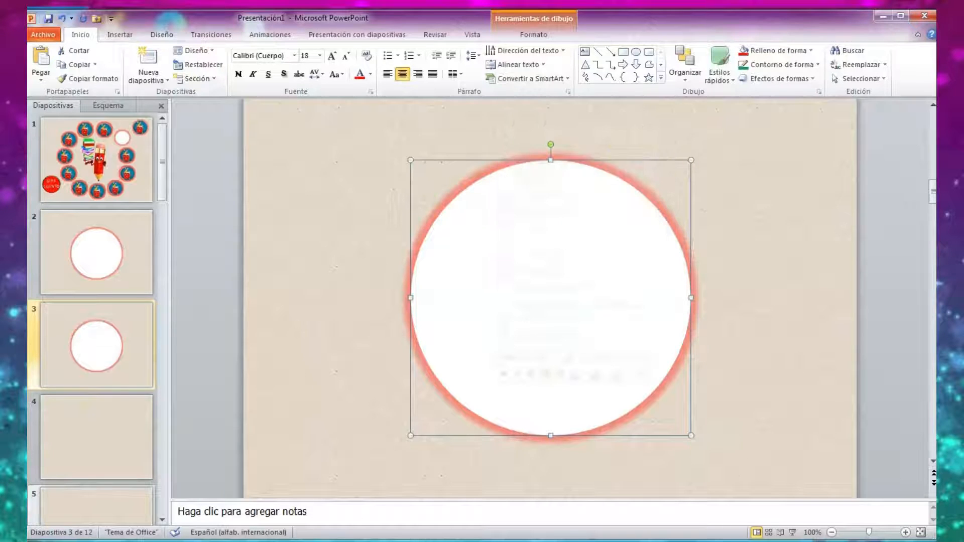
left_click(97, 437)
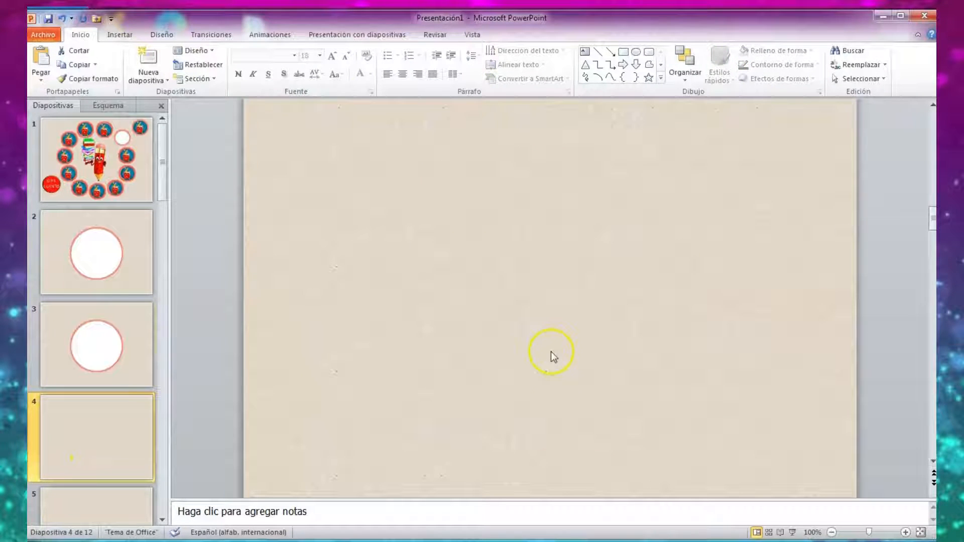
right_click(471, 381)
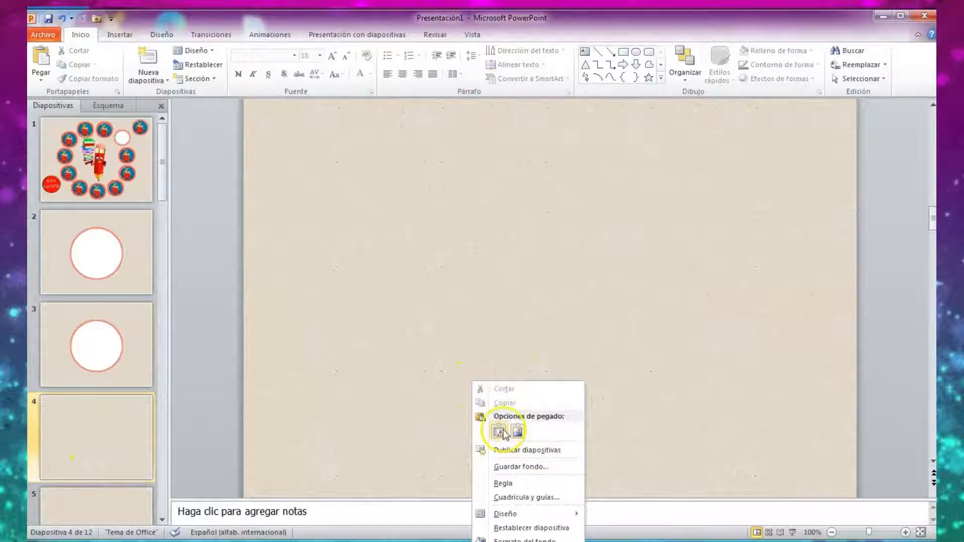
left_click(499, 431)
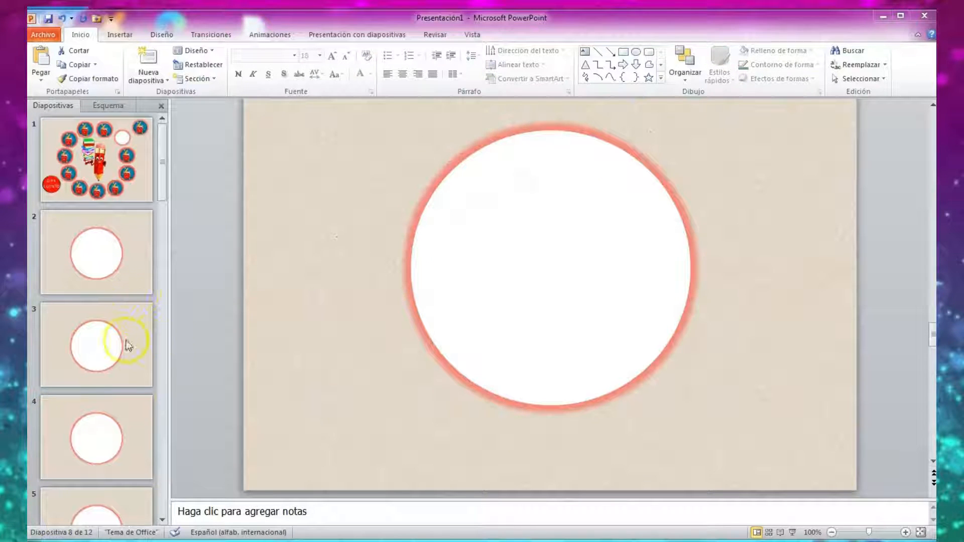
Insert the picture botas_gato-removebg-preview from the EL CUENTO LOCO folder onto slide 2.
scroll(126, 347, "down", 4)
scroll(119, 373, "up", 4)
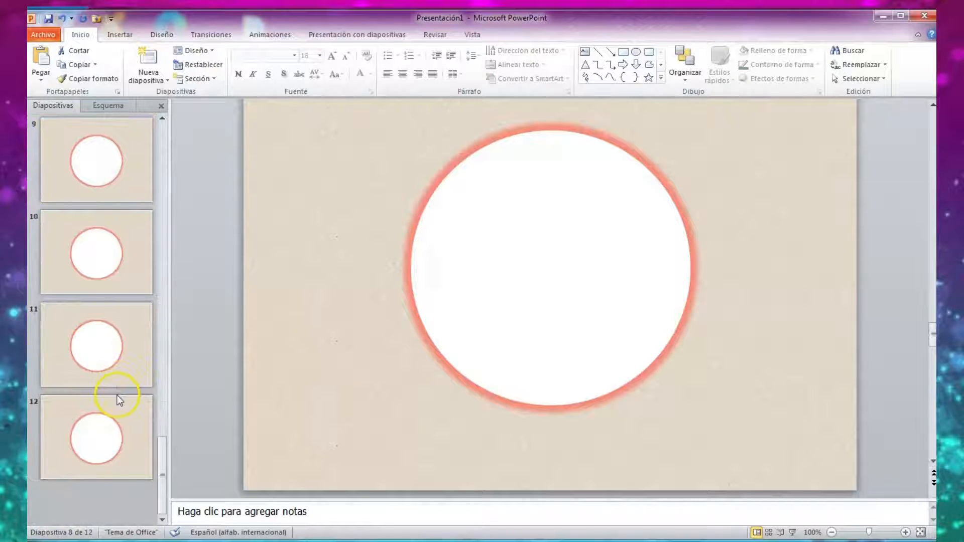
left_click(104, 257)
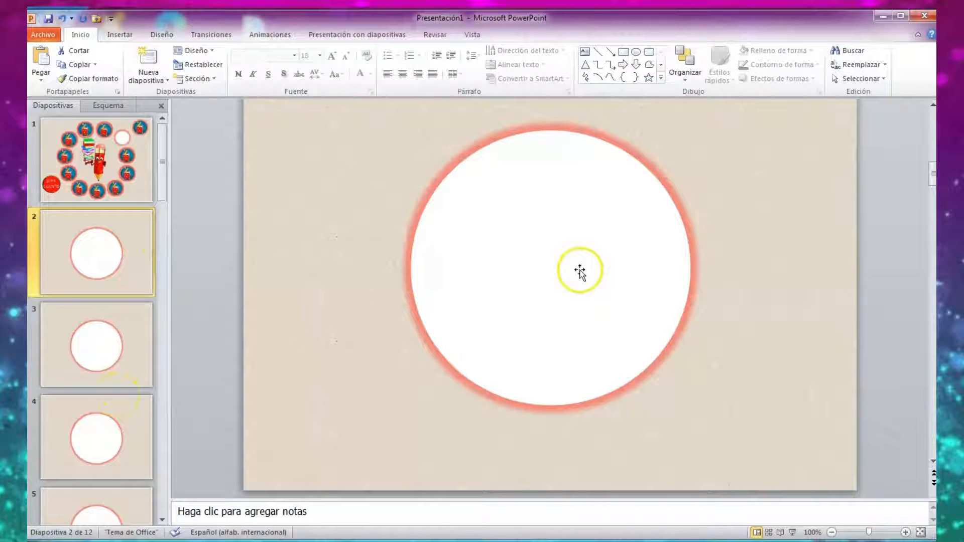
right_click(567, 285)
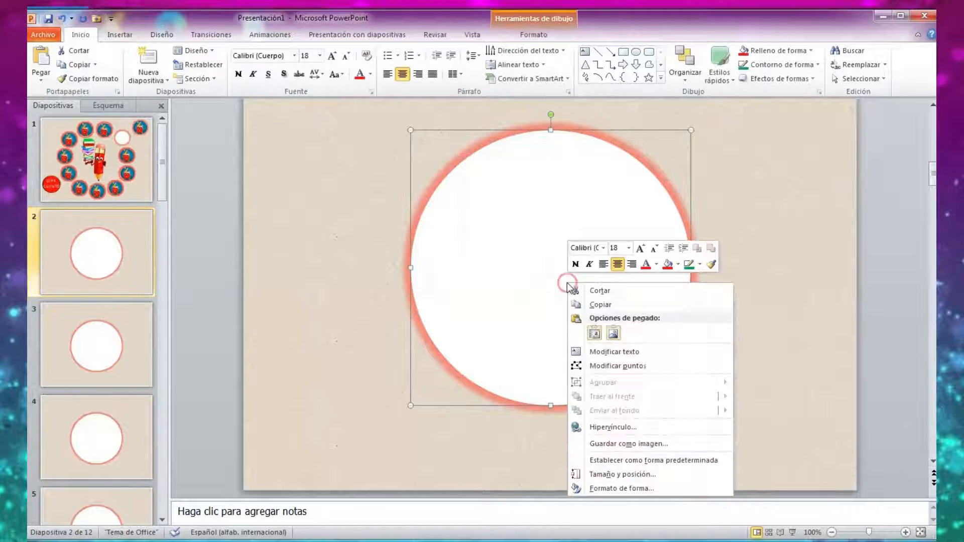
left_click(119, 34)
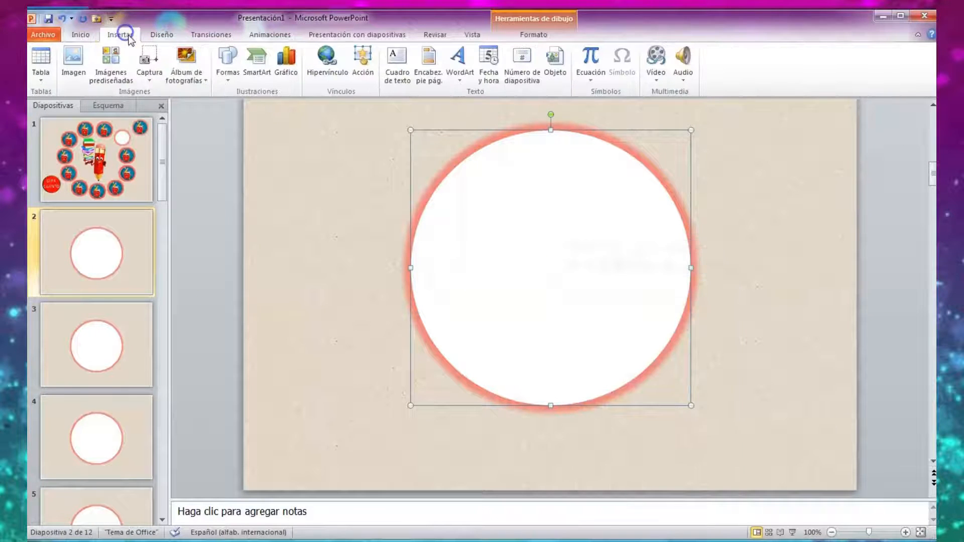
left_click(74, 61)
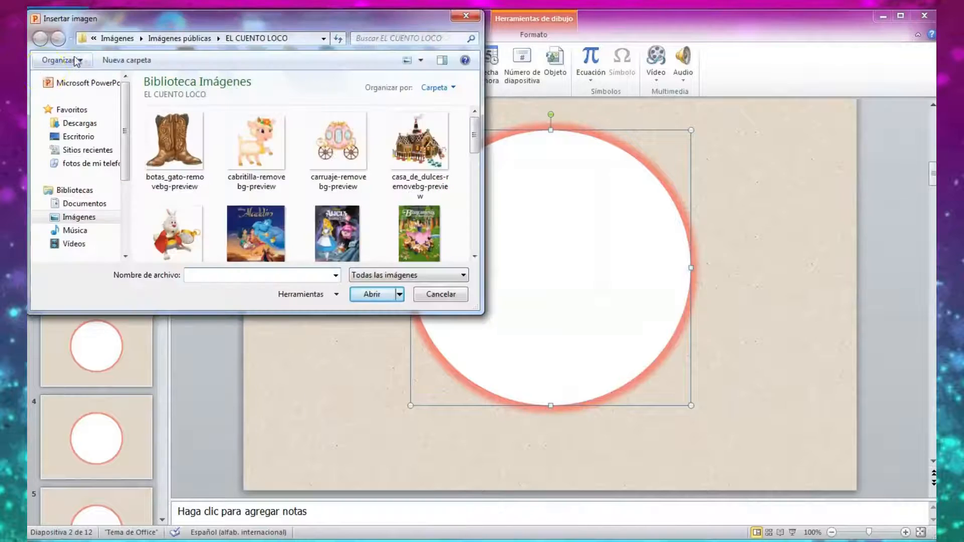
left_click(157, 151)
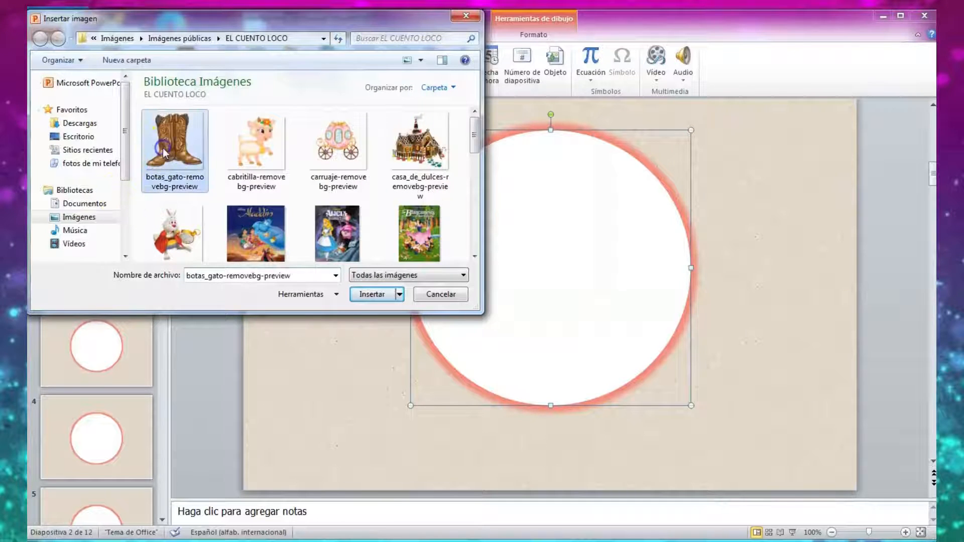
left_click(371, 293)
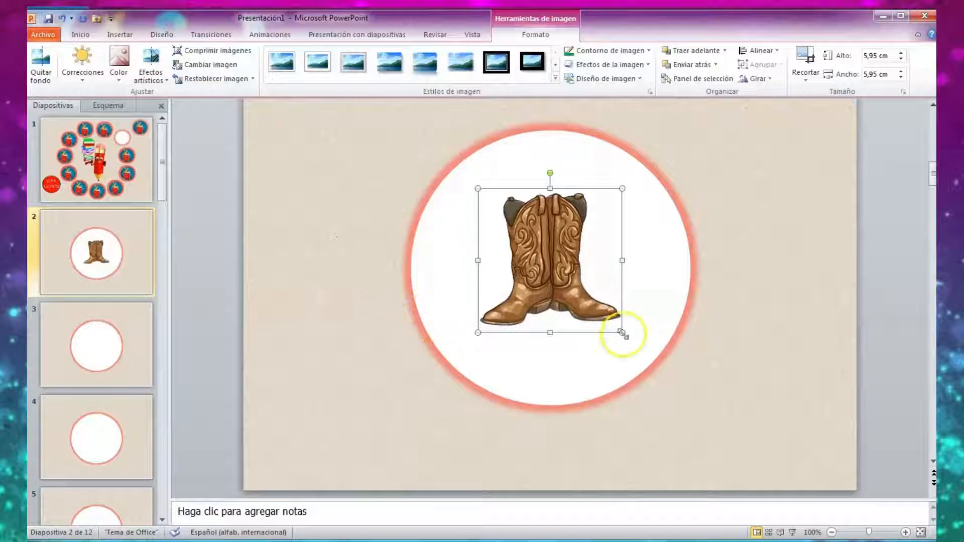
Enlarge the boots picture on slide 2 to about 8.2 cm and position it inside the white circle.
left_click_drag(622, 332, 657, 361)
left_click_drag(573, 308, 556, 306)
left_click_drag(461, 367, 452, 387)
left_click_drag(527, 305, 551, 282)
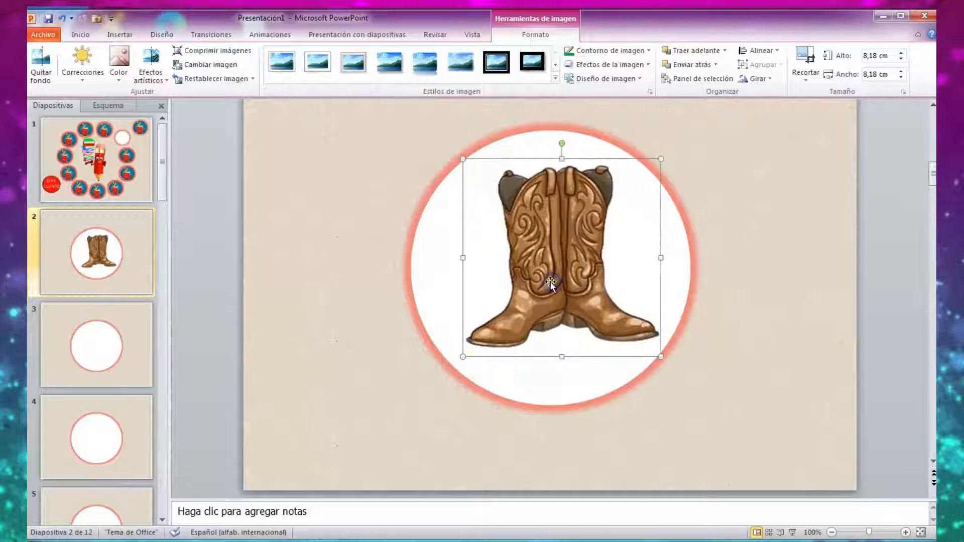
left_click(392, 432)
Insert the picture cabritilla-removebg-preview from the EL CUENTO LOCO folder onto slide 3.
left_click(96, 356)
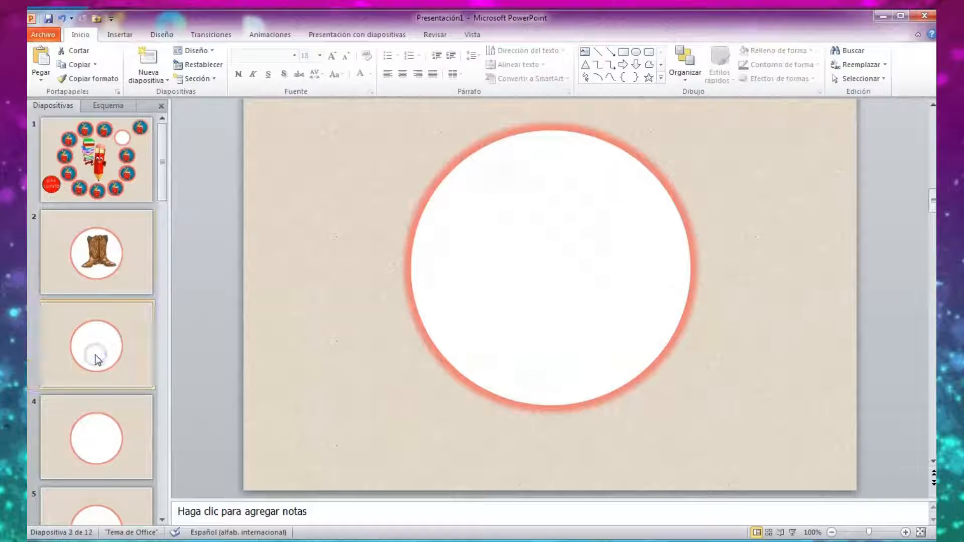
left_click(576, 265)
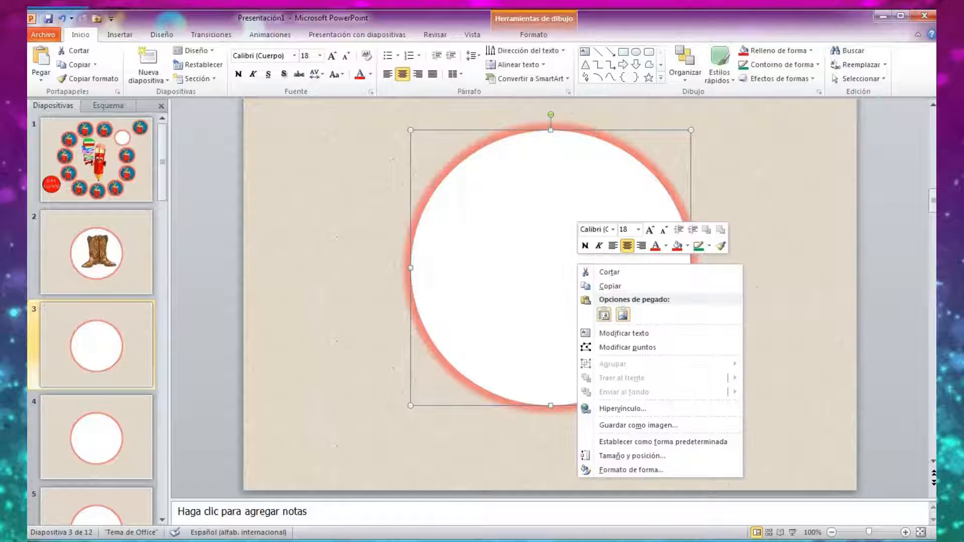
left_click(115, 34)
left_click(66, 61)
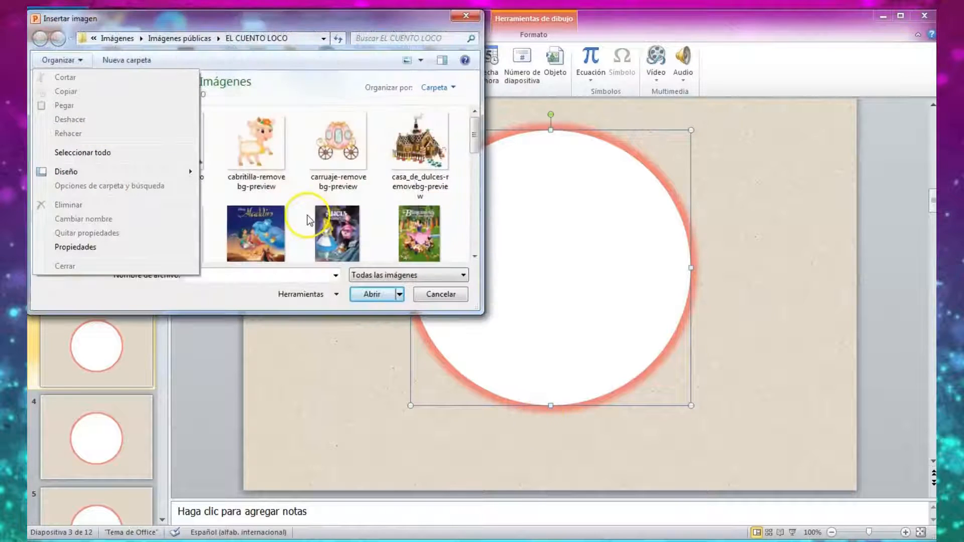
left_click(269, 161)
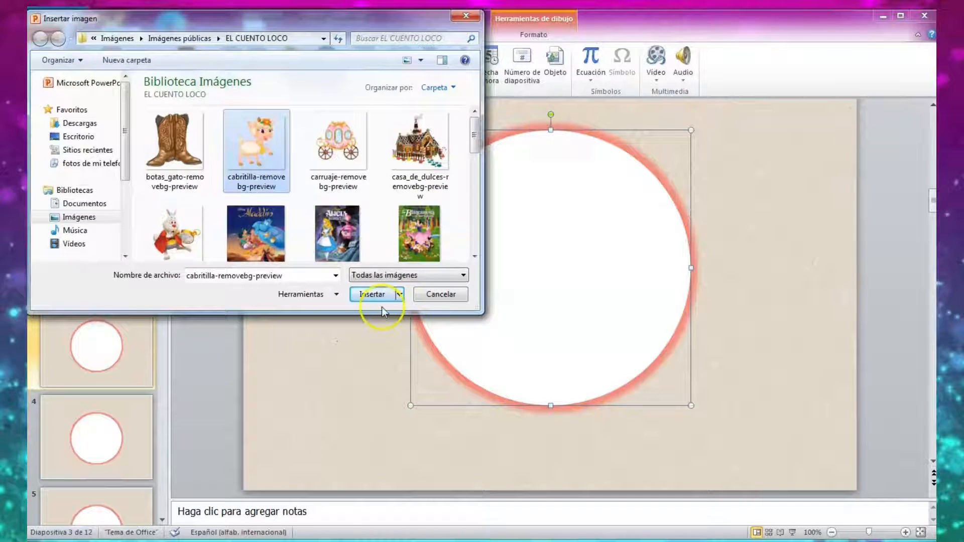
left_click(379, 294)
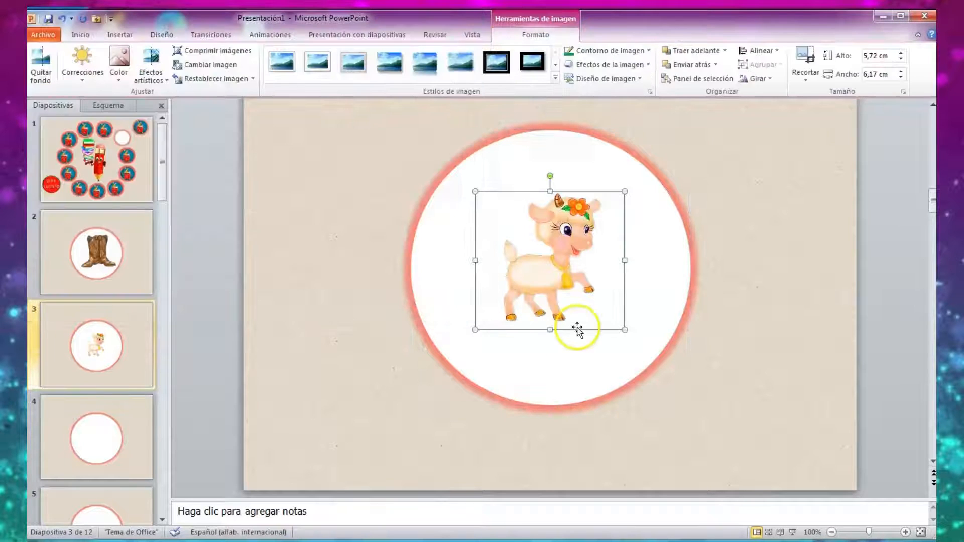
Enlarge the little goat picture on slide 3 to about 9.1 cm high, widen it, and center it in the circle.
left_click_drag(475, 330, 455, 386)
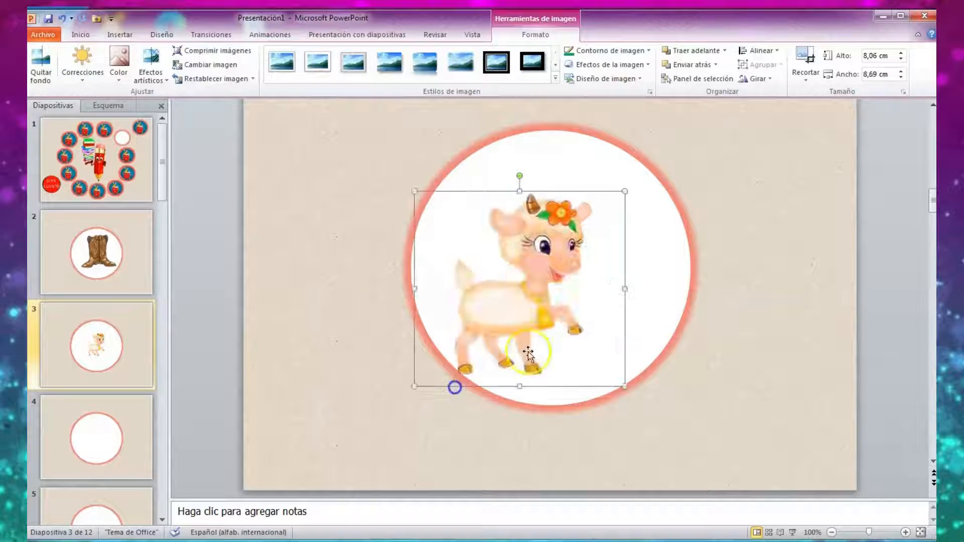
left_click_drag(571, 287, 594, 275)
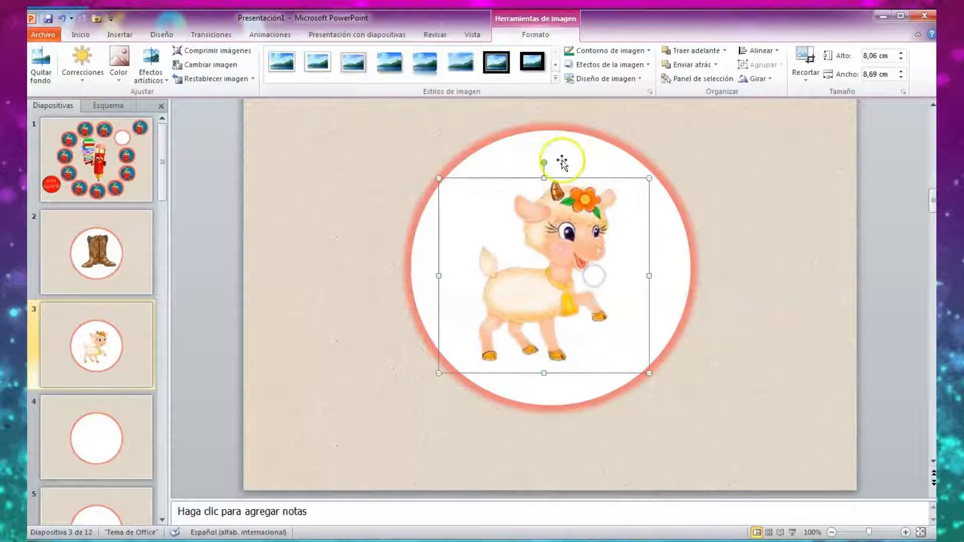
left_click_drag(544, 178, 548, 158)
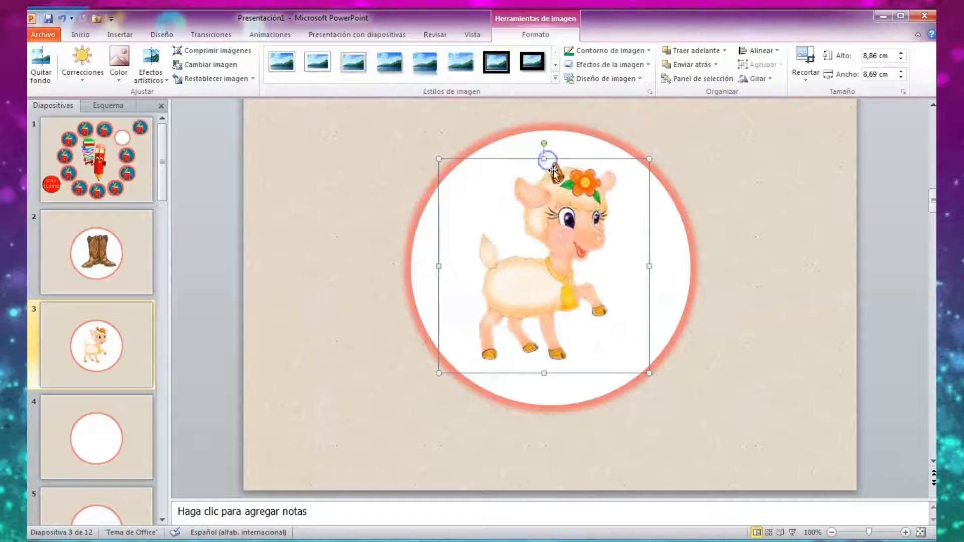
left_click_drag(546, 372, 547, 382)
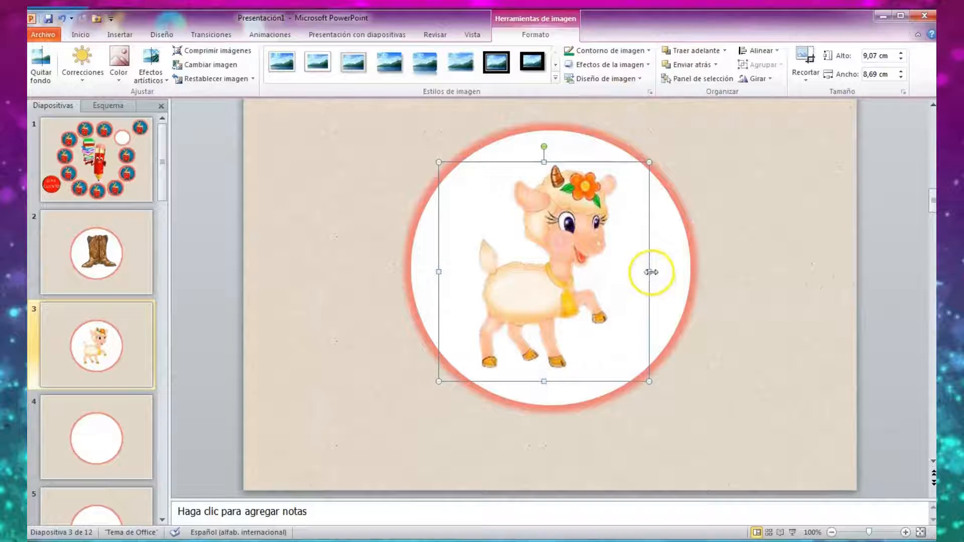
left_click_drag(651, 272, 680, 273)
left_click_drag(582, 275, 618, 290)
Insert the picture casa_de_dulces-removebg-preview from the EL CUENTO LOCO folder onto slide 4.
left_click(103, 435)
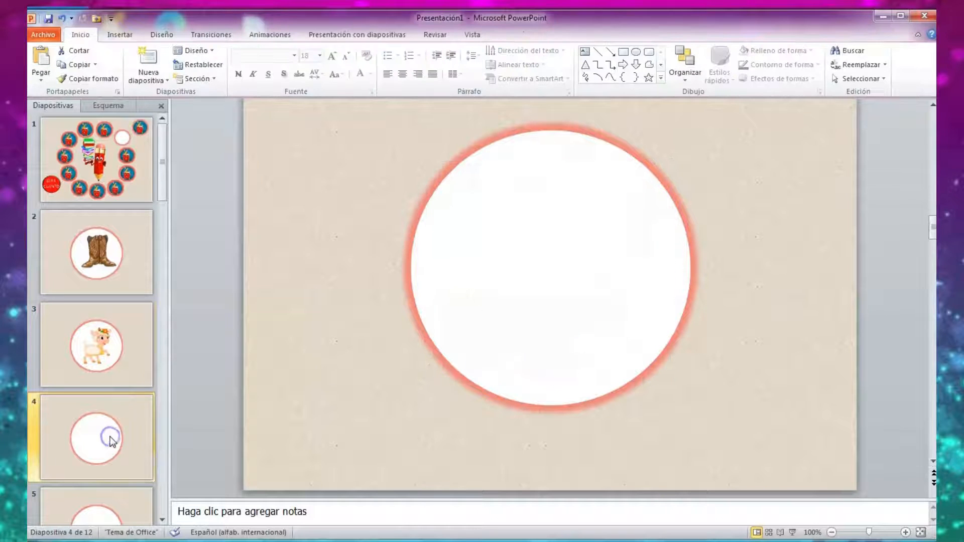
left_click(120, 35)
left_click(72, 63)
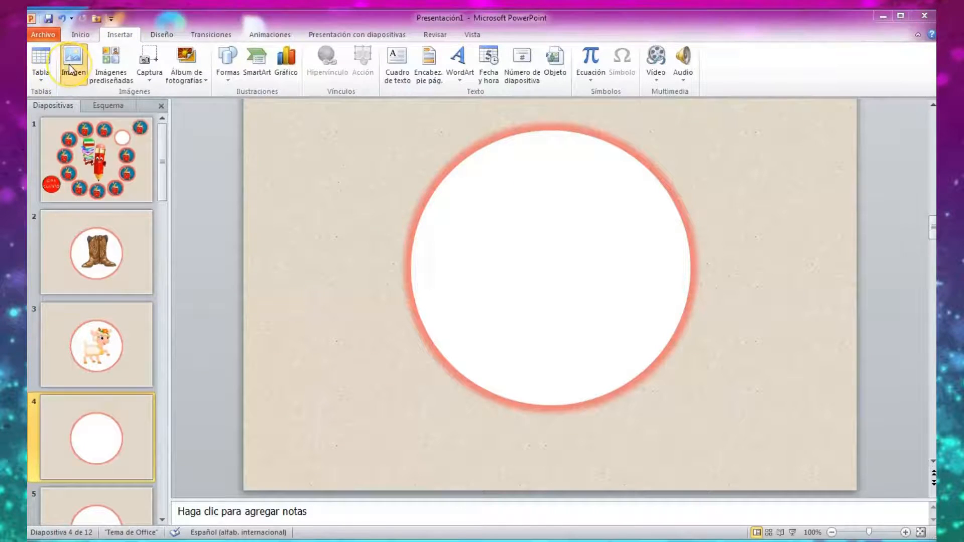
left_click(419, 146)
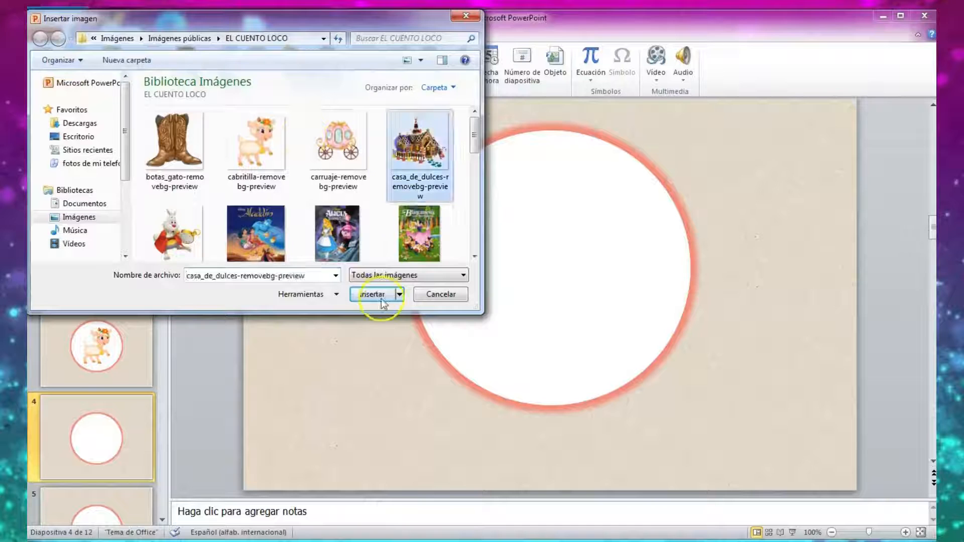
left_click(373, 294)
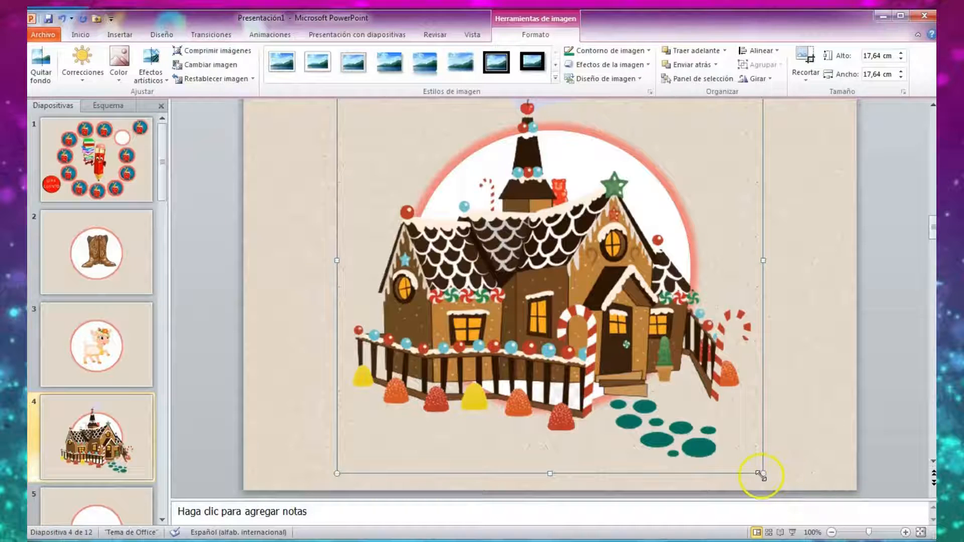
Shrink the candy house picture on slide 4 to about 10.4 cm and center it within the white circle.
left_click_drag(762, 472, 613, 349)
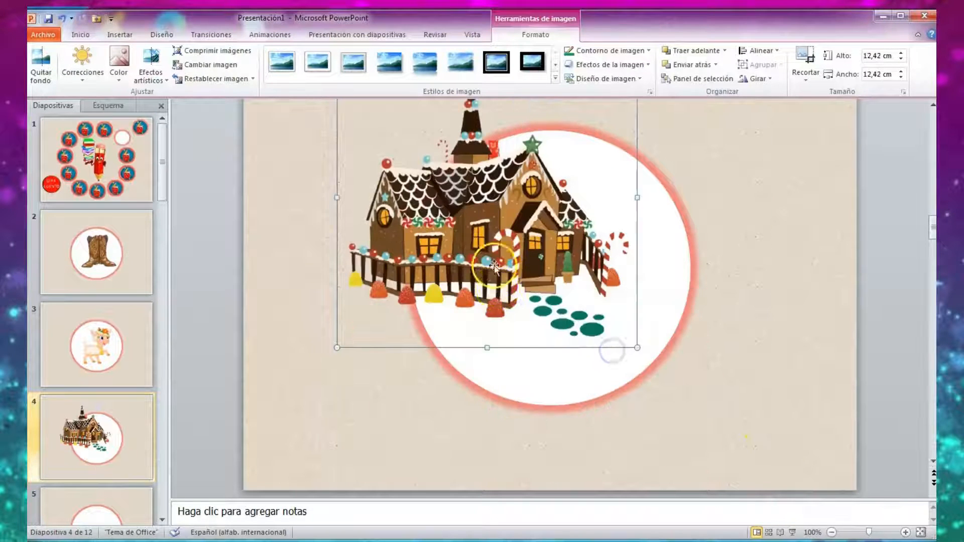
left_click_drag(494, 264, 600, 313)
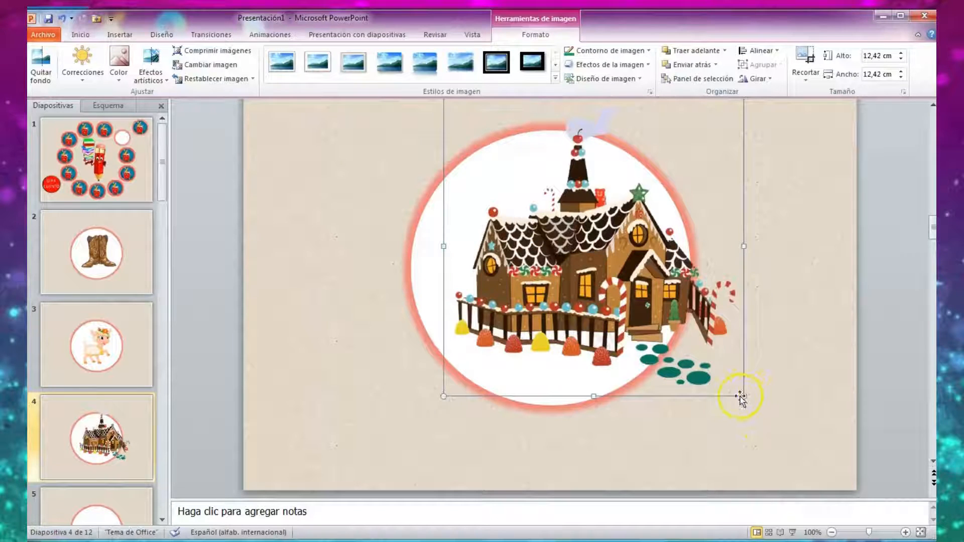
left_click_drag(744, 394, 675, 361)
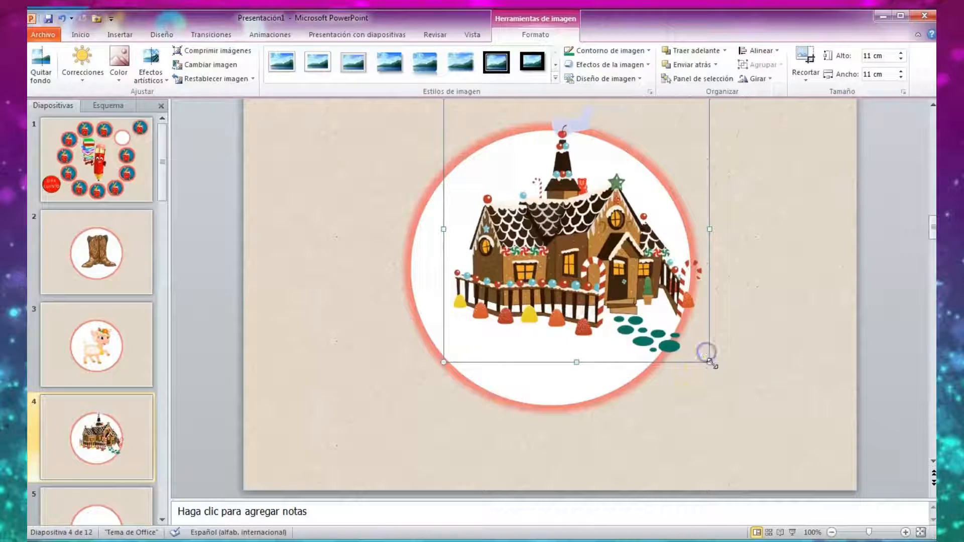
left_click_drag(709, 362, 700, 352)
left_click_drag(554, 258, 522, 281)
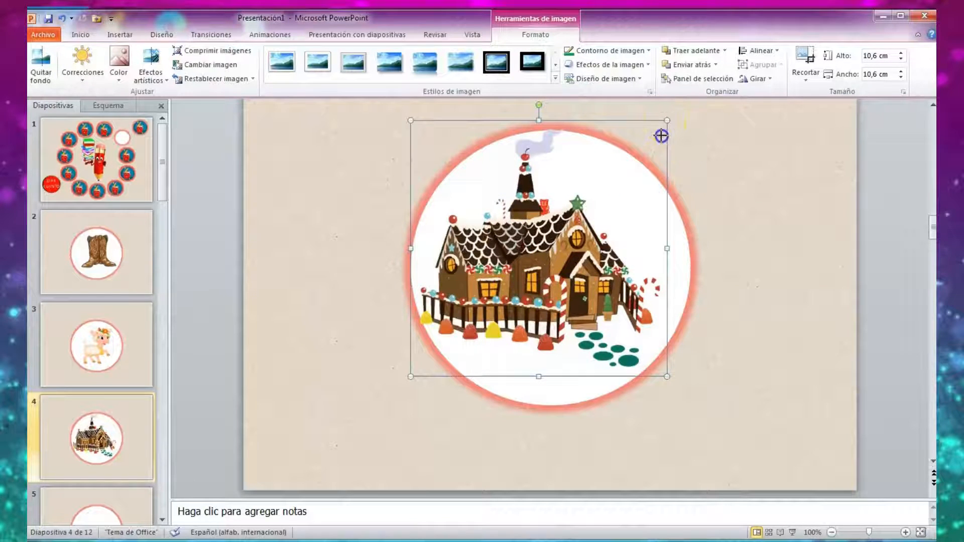
left_click_drag(661, 136, 661, 136)
left_click_drag(492, 248, 507, 249)
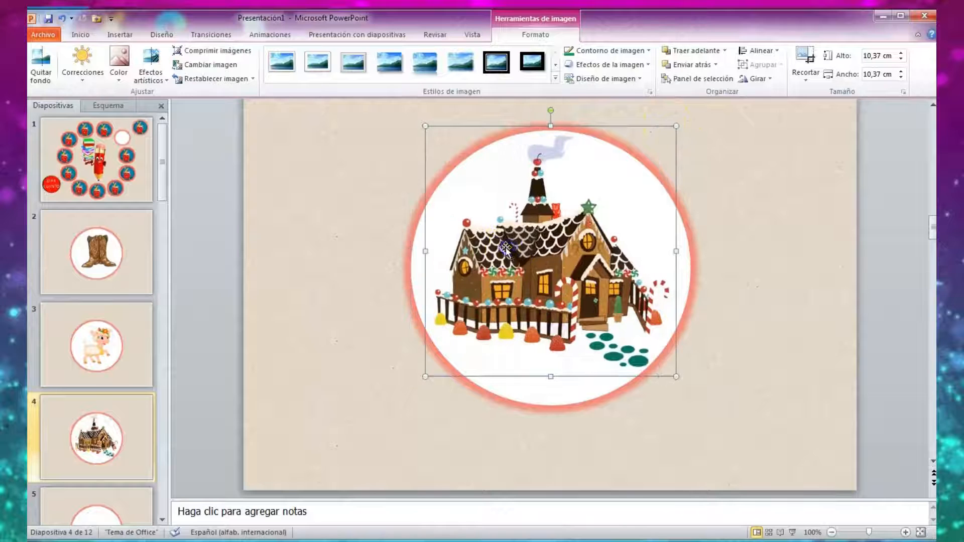
left_click(371, 433)
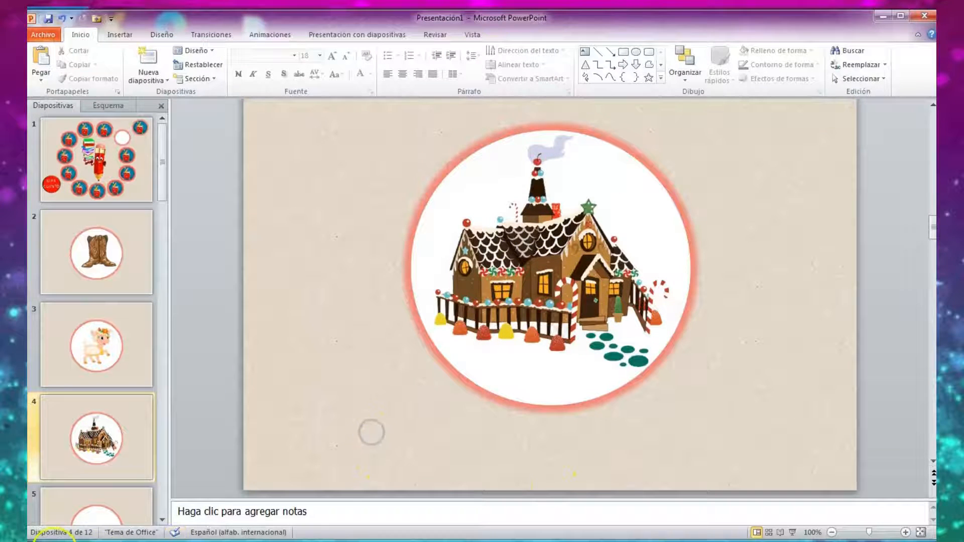
Look through slides 2 to 12 to review the story picture in each circle, and return to slide 2.
left_click(158, 282)
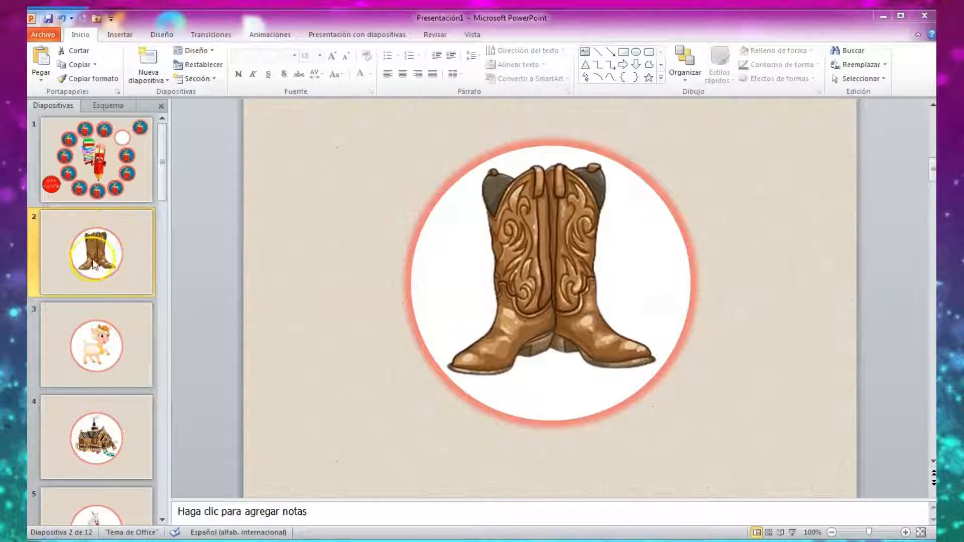
left_click(112, 330)
scroll(106, 333, "down", 1)
left_click(106, 335)
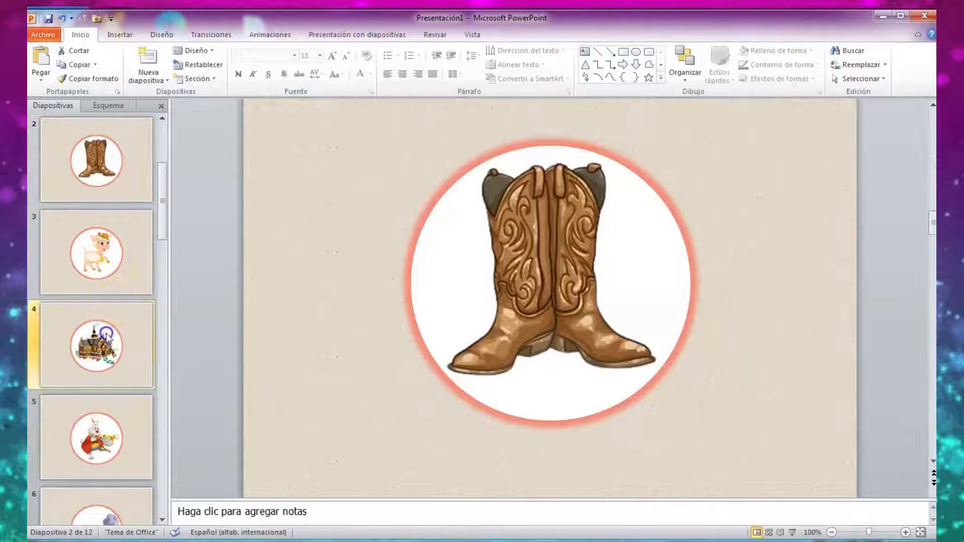
left_click(100, 402)
scroll(90, 442, "down", 2)
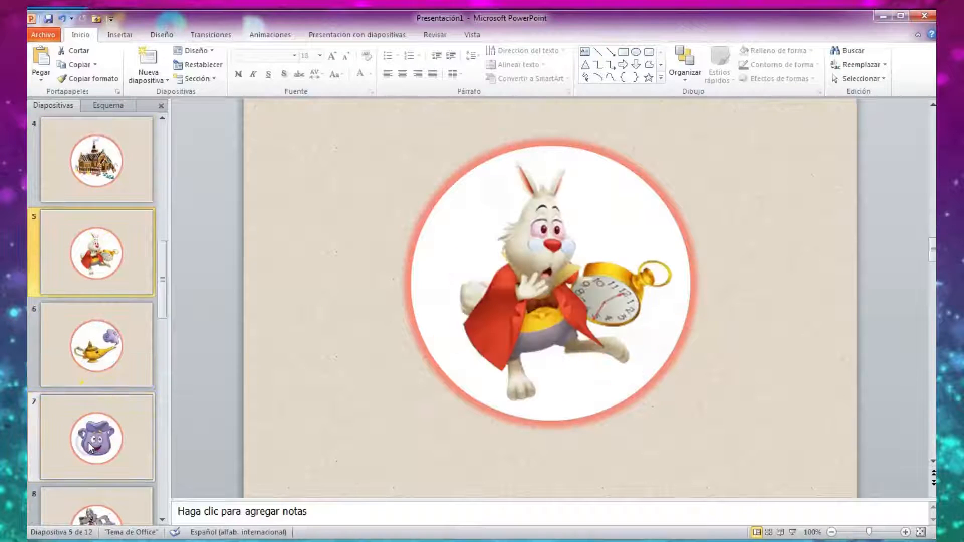
left_click(83, 445)
left_click(97, 351)
scroll(100, 397, "down", 2)
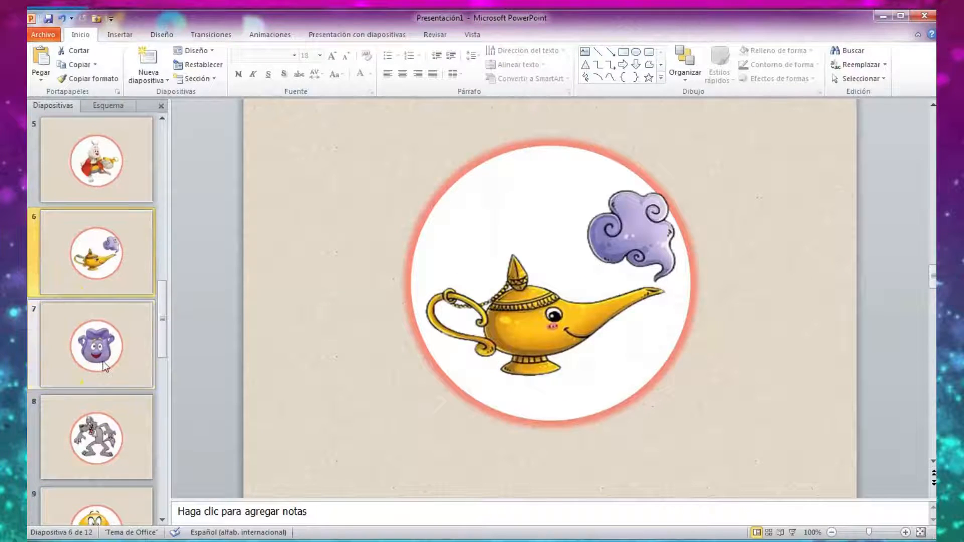
left_click(103, 429)
left_click(106, 361)
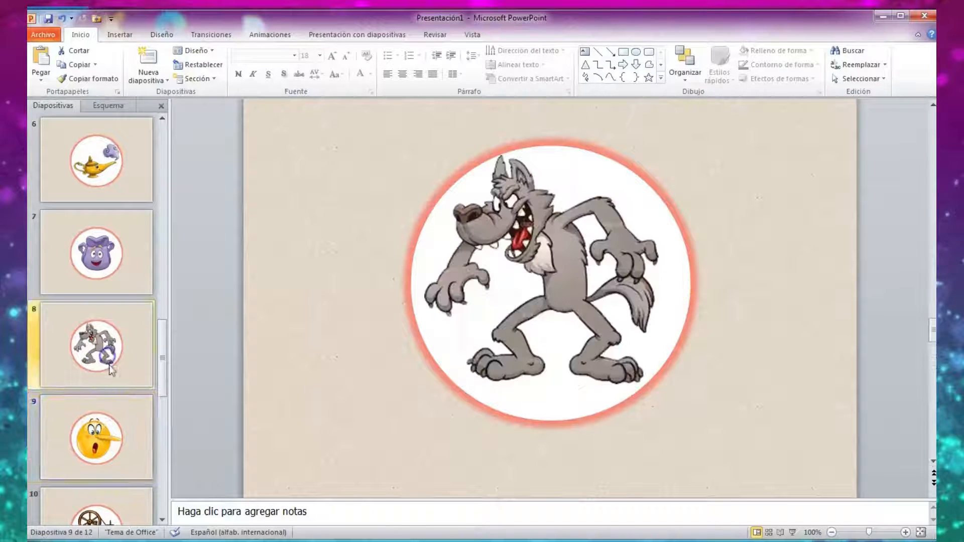
scroll(106, 367, "down", 2)
left_click(96, 452)
scroll(97, 452, "down", 2)
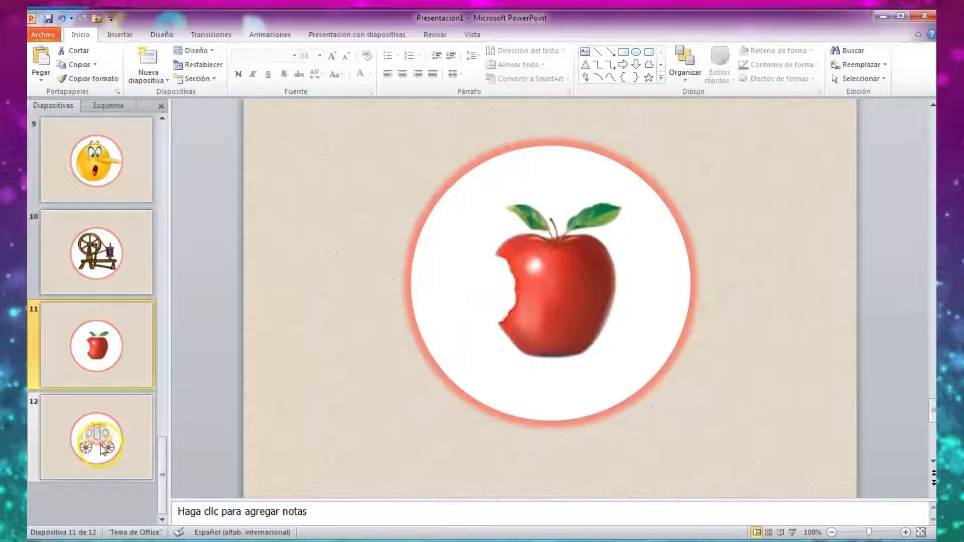
left_click(103, 449)
scroll(91, 432, "up", 8)
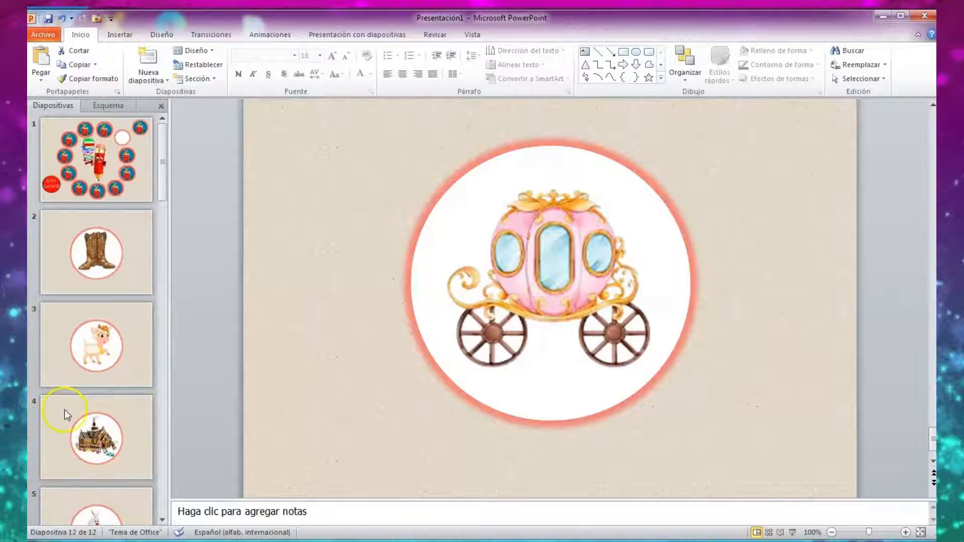
left_click(71, 240)
scroll(568, 325, "up", 1)
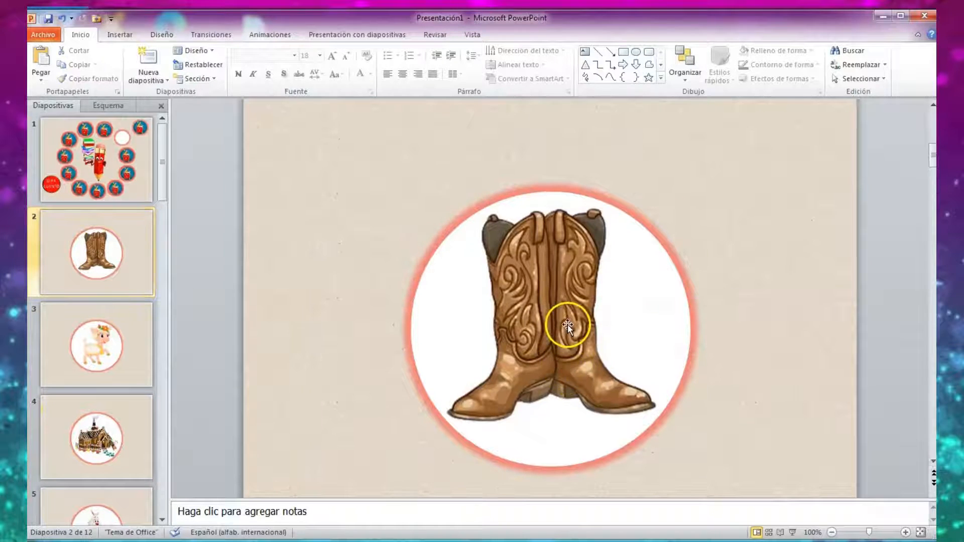
Insert a blue WordArt with reflection on slide 2 and set its font size to 40.
left_click(115, 37)
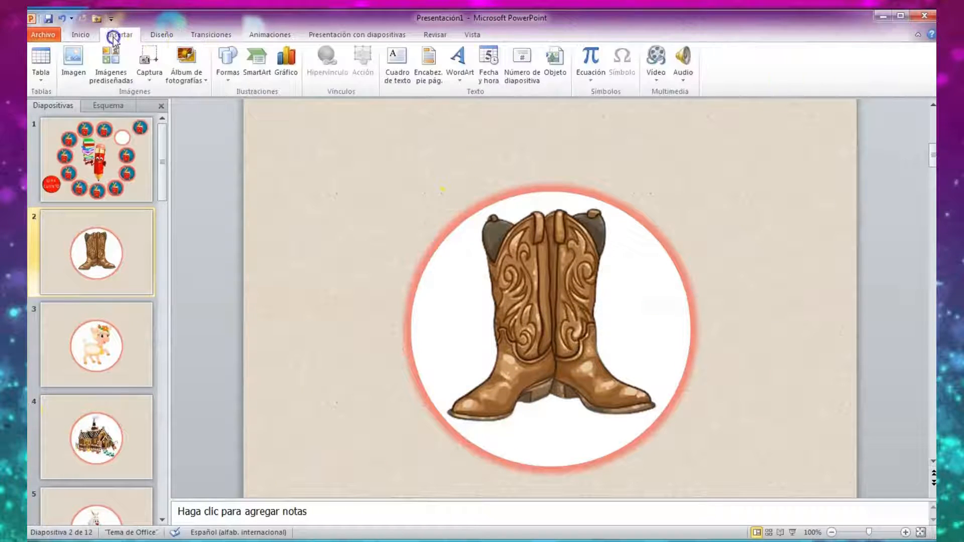
left_click(461, 76)
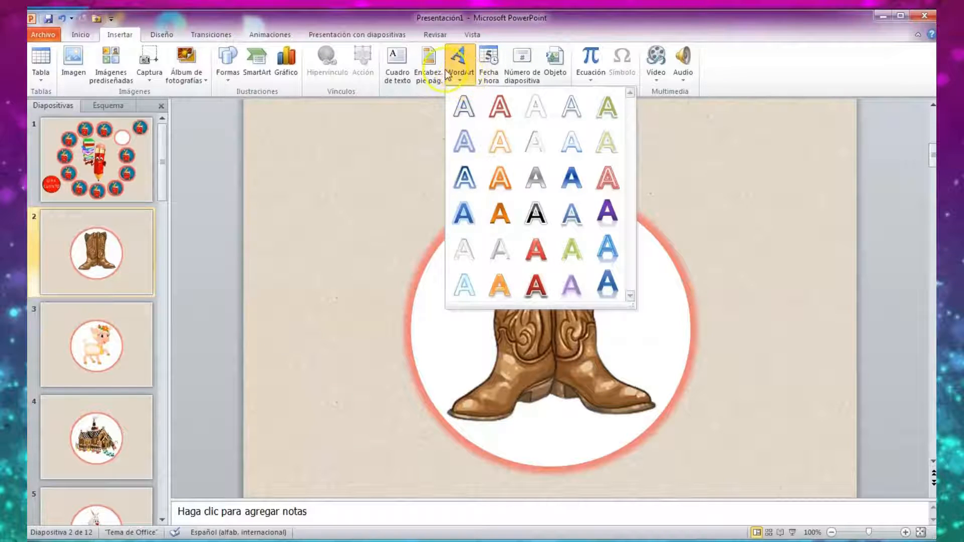
left_click(607, 247)
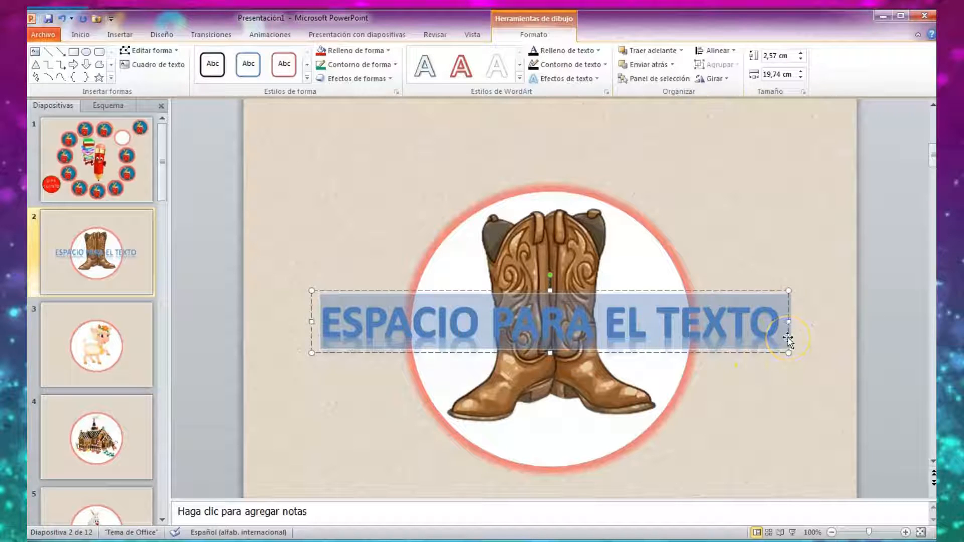
right_click(788, 339)
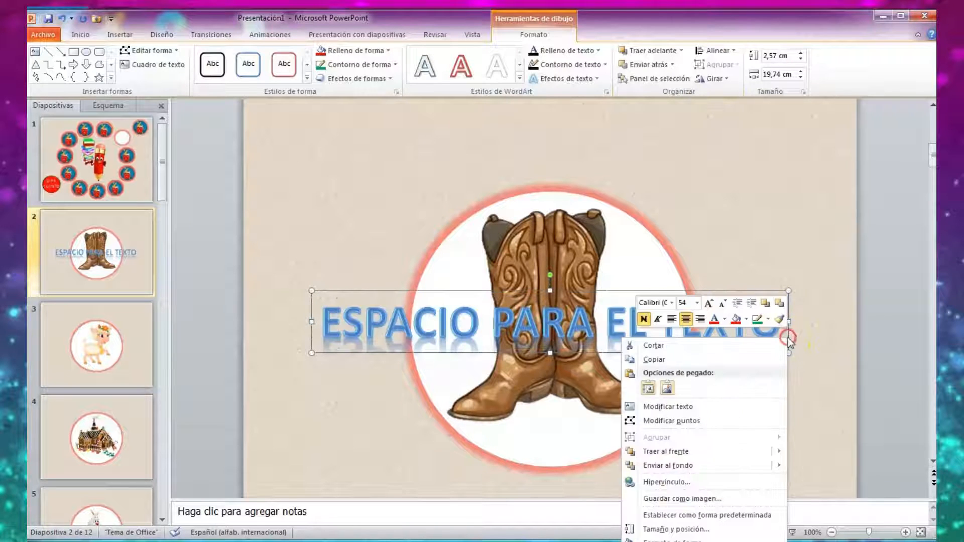
left_click(697, 304)
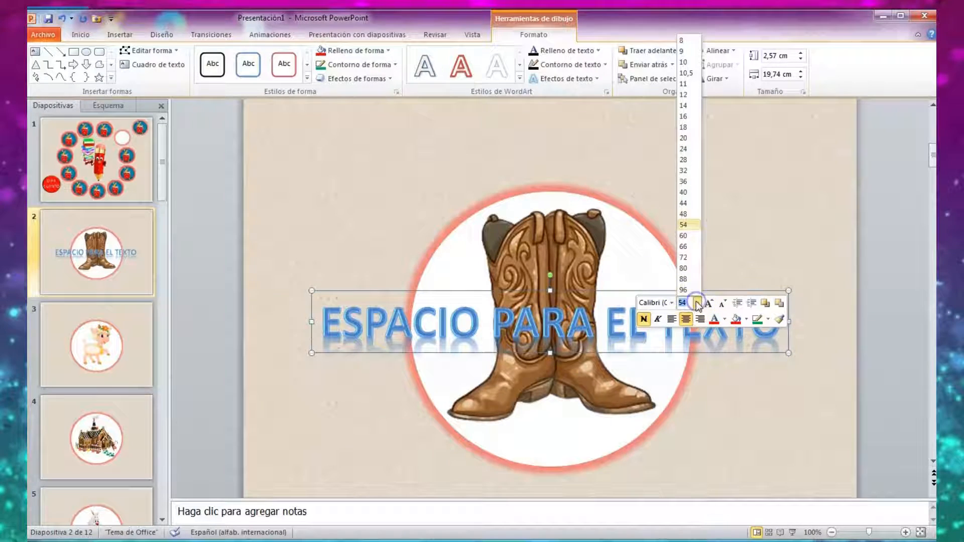
left_click(691, 191)
left_click(712, 340)
left_click(742, 343)
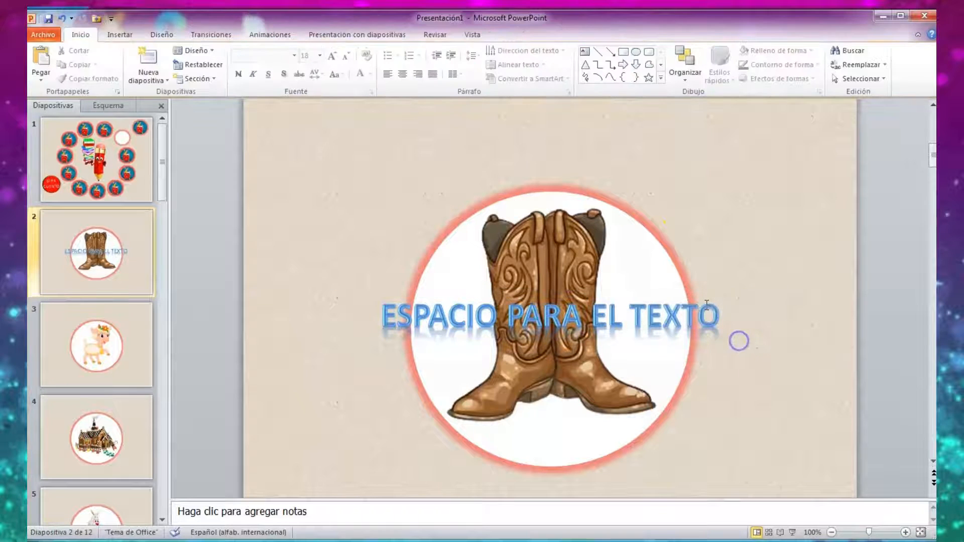
Replace the WordArt's placeholder text with A QUE CUENTO PERTENECE and place it above the boots circle.
left_click(719, 311)
key("BackSpace")
key("BackSpace")
key("BackSpace")
key("BackSpace")
key("BackSpace")
key("BackSpace")
key("BackSpace")
key("BackSpace")
key("BackSpace")
key("BackSpace")
key("BackSpace")
key("BackSpace")
key("BackSpace")
key("BackSpace")
key("BackSpace")
key("BackSpace")
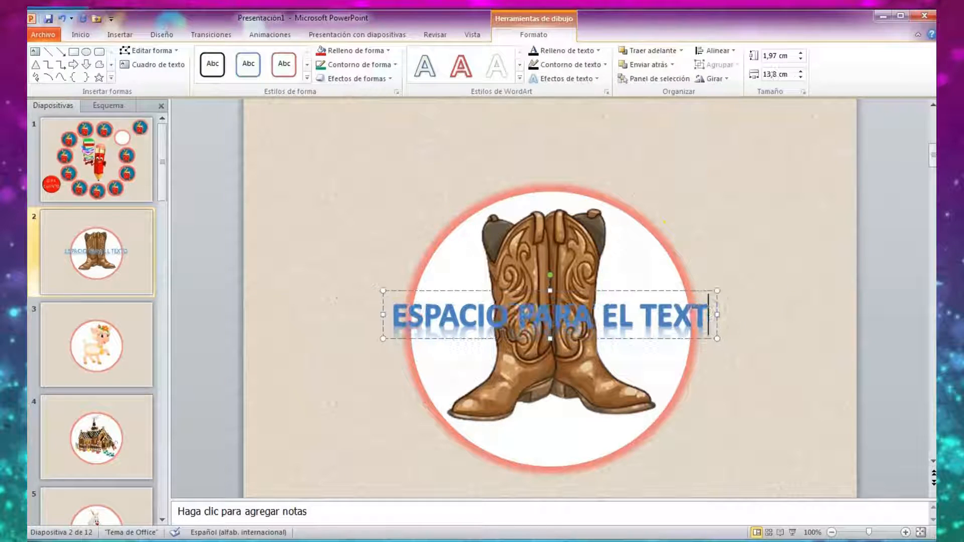
key("BackSpace")
key("BackSpace")
key("BackSpace")
key("BackSpace")
key("BackSpace")
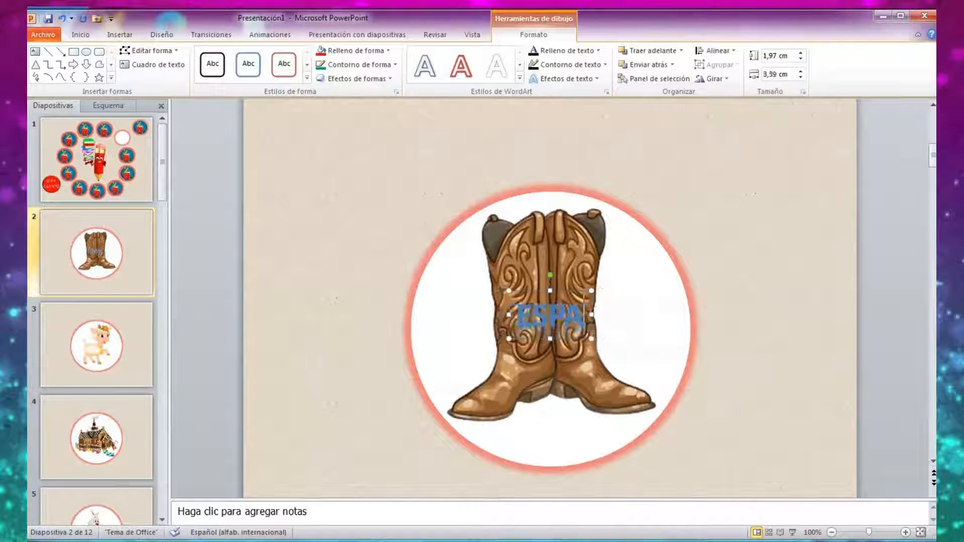
type("A")
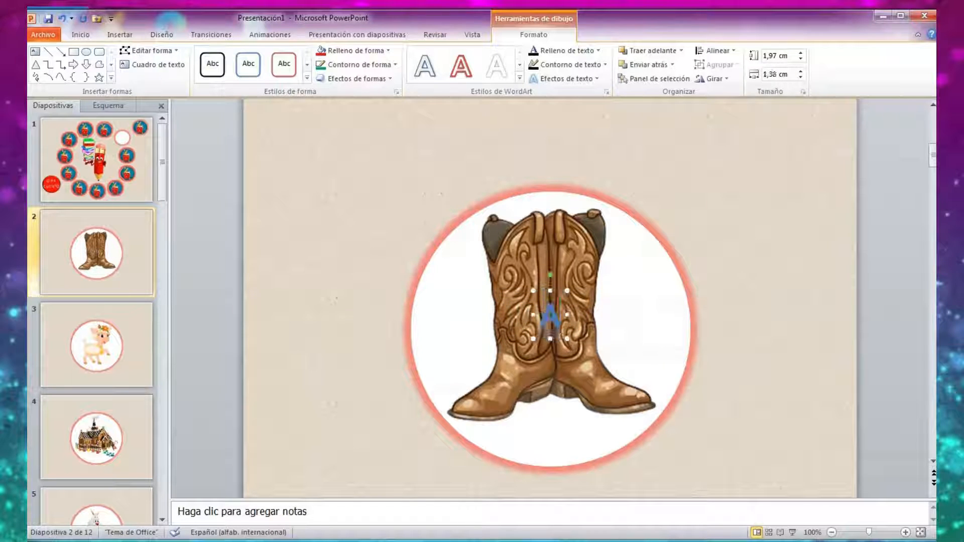
type(" QUE CUENTO")
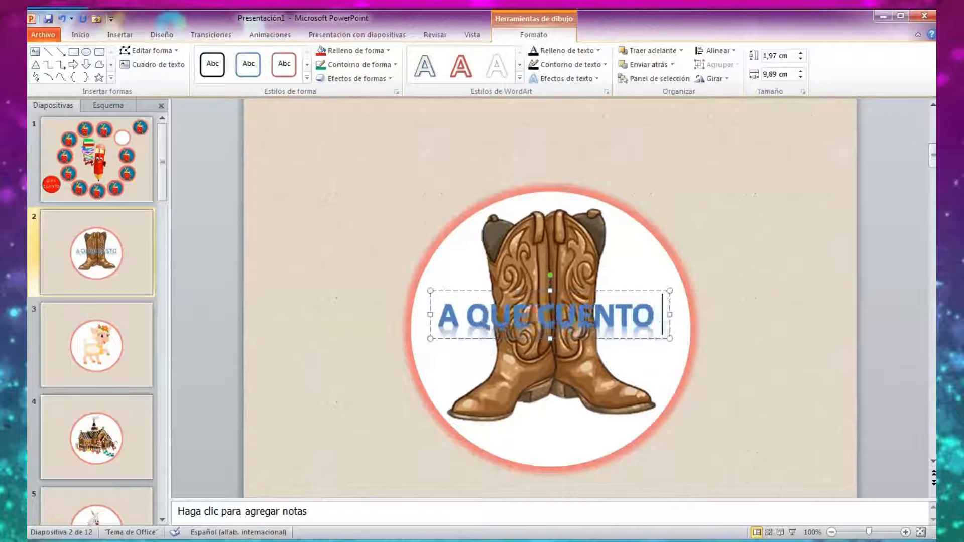
type(" PERTENECE")
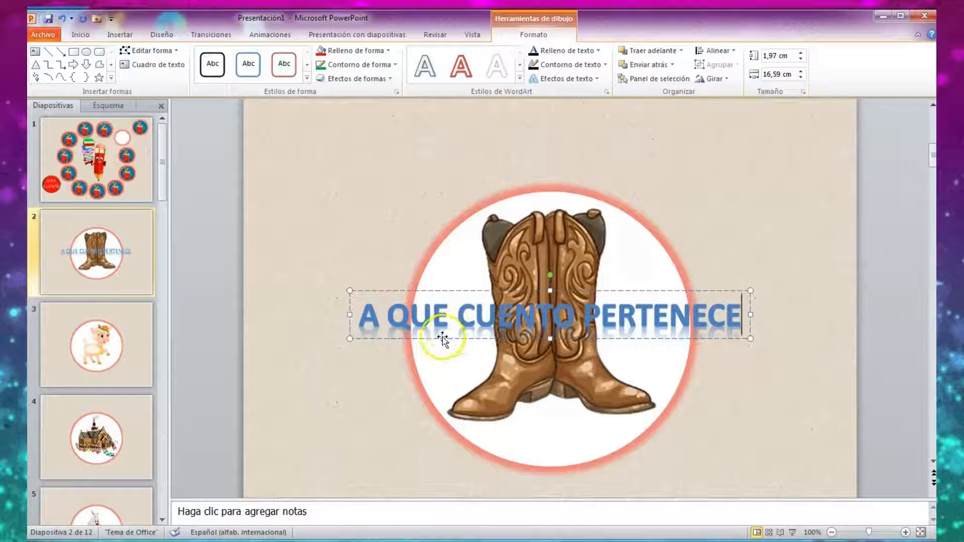
left_click_drag(442, 338, 449, 161)
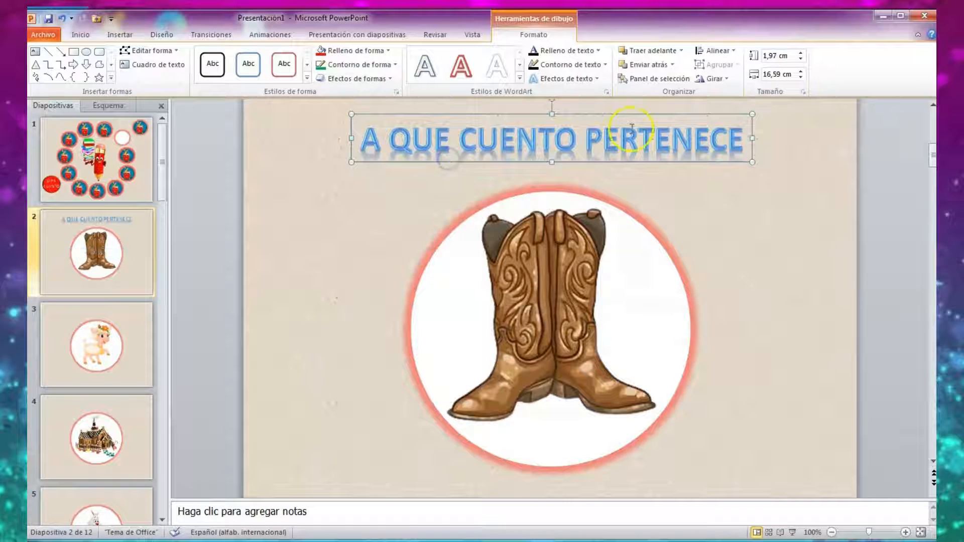
Insert a second WordArt in the same blue reflected style, set its font size to 40, and move it over the lower part of the boots.
left_click(120, 35)
left_click(460, 68)
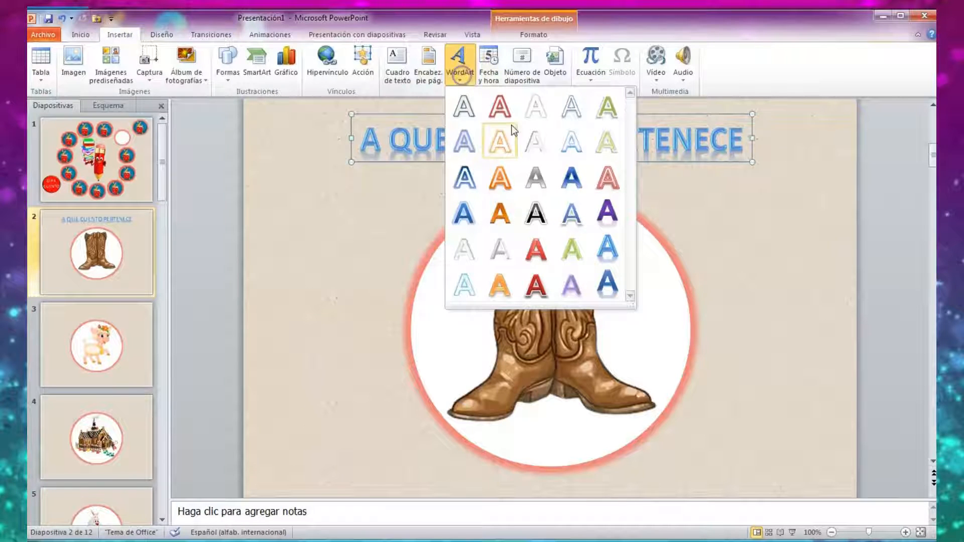
left_click(608, 246)
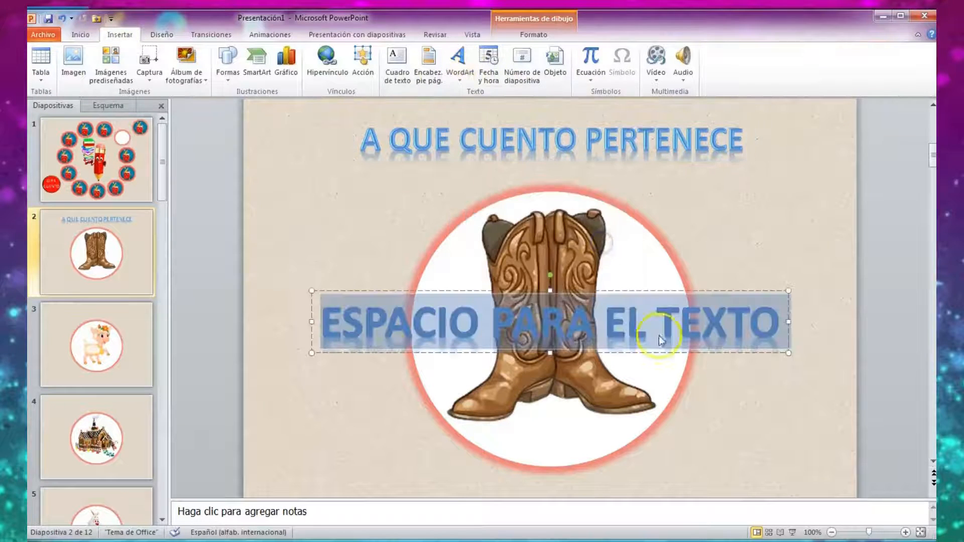
right_click(744, 352)
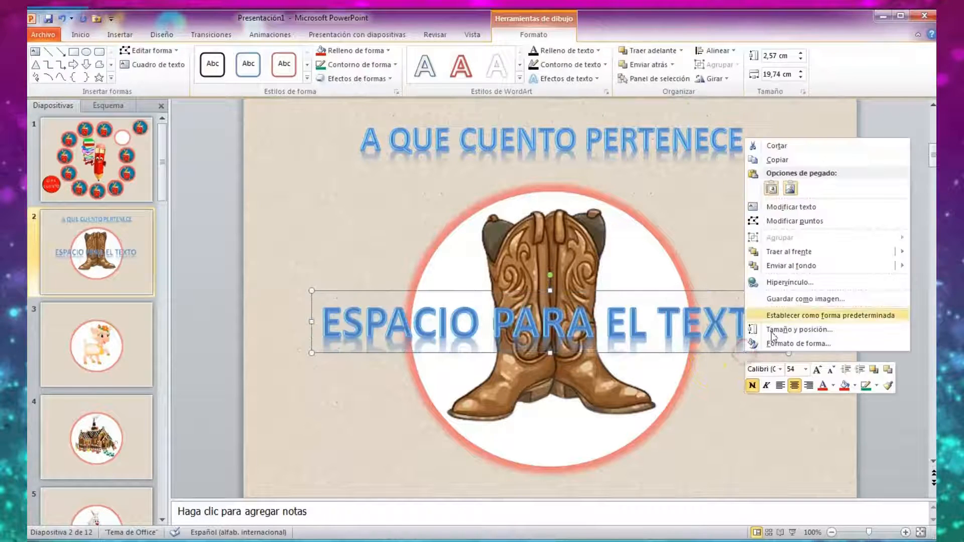
left_click(806, 370)
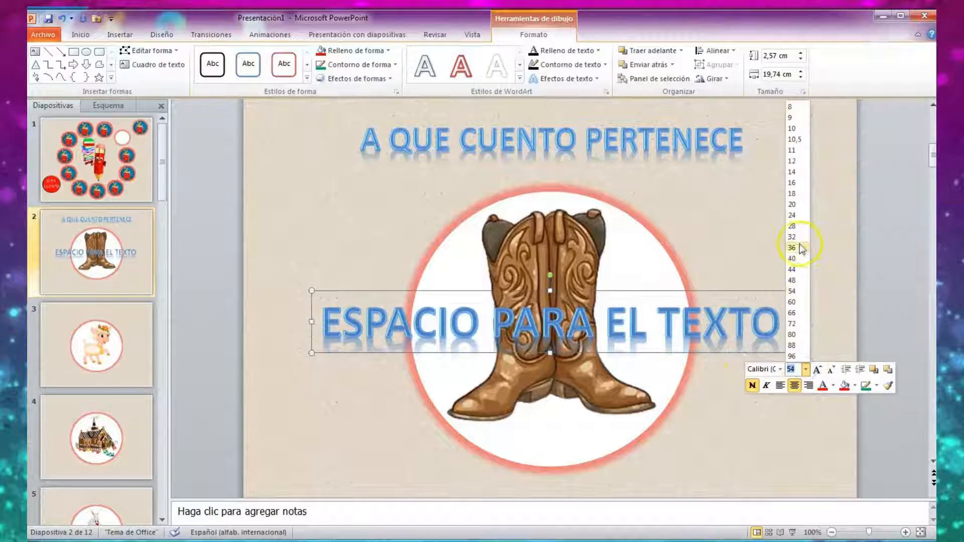
left_click(793, 259)
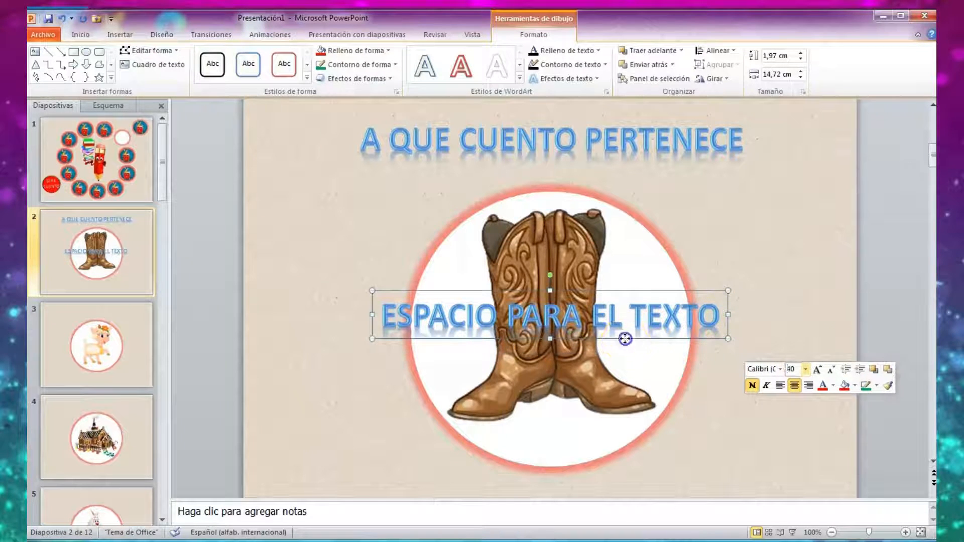
left_click_drag(625, 339, 619, 417)
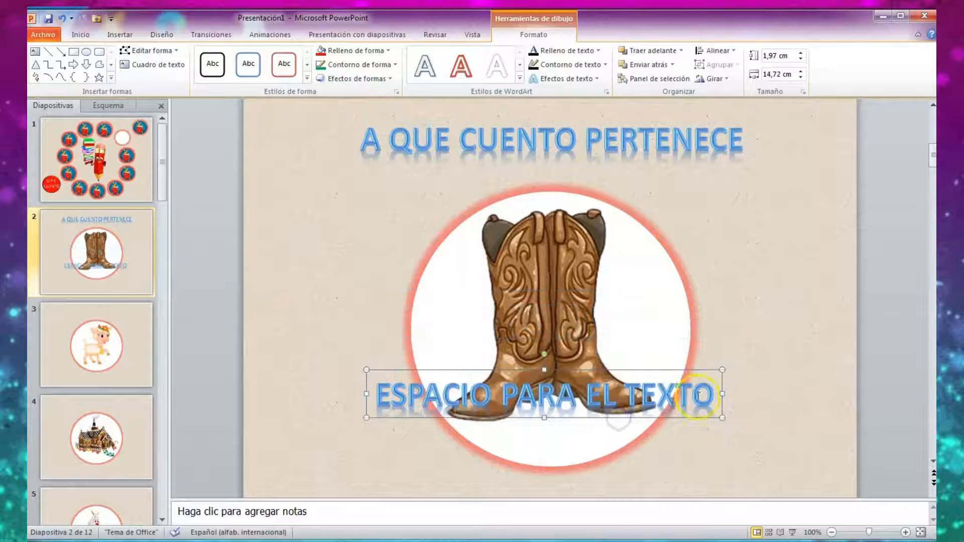
Replace the second WordArt's placeholder text with ESTA IMAGÉN.
left_click(714, 395)
key("BackSpace")
key("BackSpace")
key("BackSpace")
key("BackSpace")
key("BackSpace")
key("BackSpace")
key("BackSpace")
key("BackSpace")
key("BackSpace")
key("BackSpace")
key("BackSpace")
key("BackSpace")
key("BackSpace")
key("BackSpace")
key("BackSpace")
key("BackSpace")
key("BackSpace")
key("BackSpace")
key("BackSpace")
key("BackSpace")
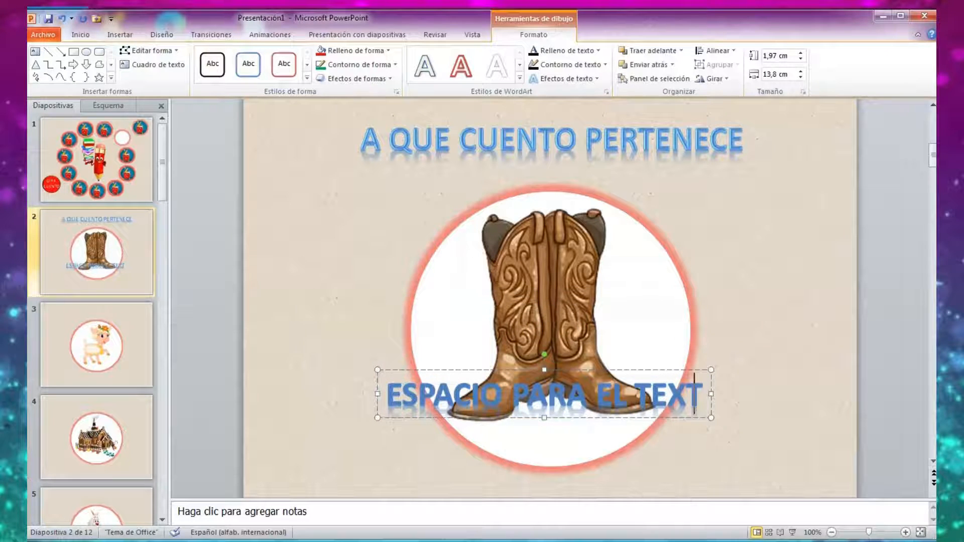
type("ESDTE")
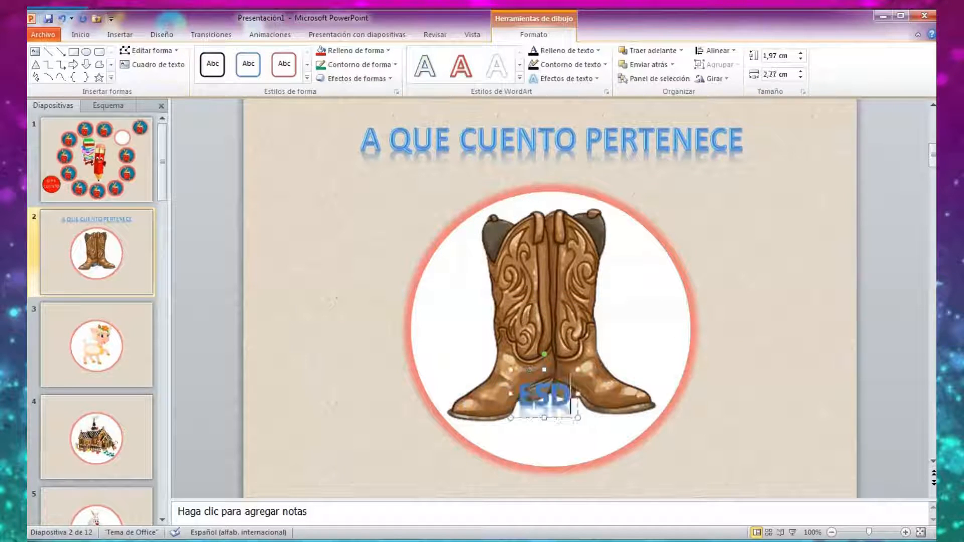
key("BackSpace")
key("BackSpace")
key("BackSpace")
type("T")
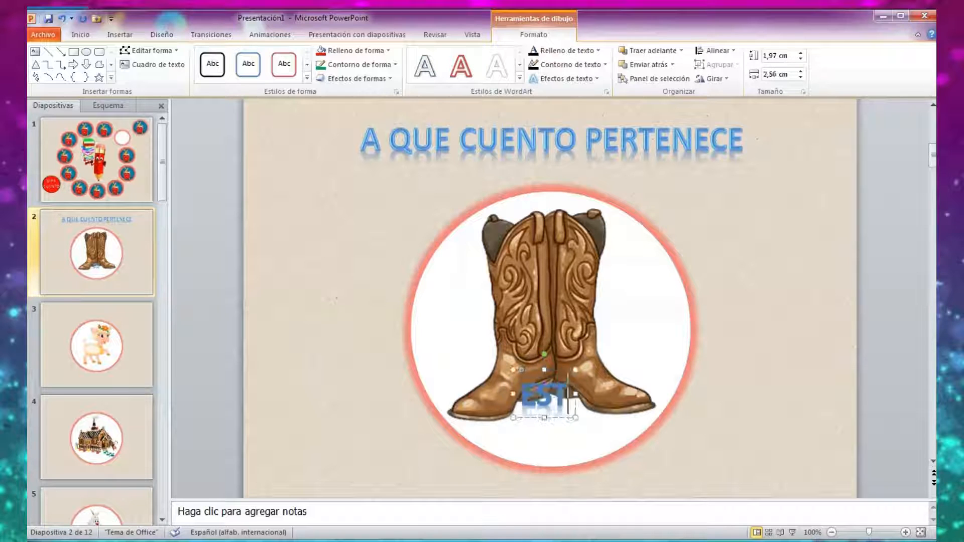
type("A IMAGEN")
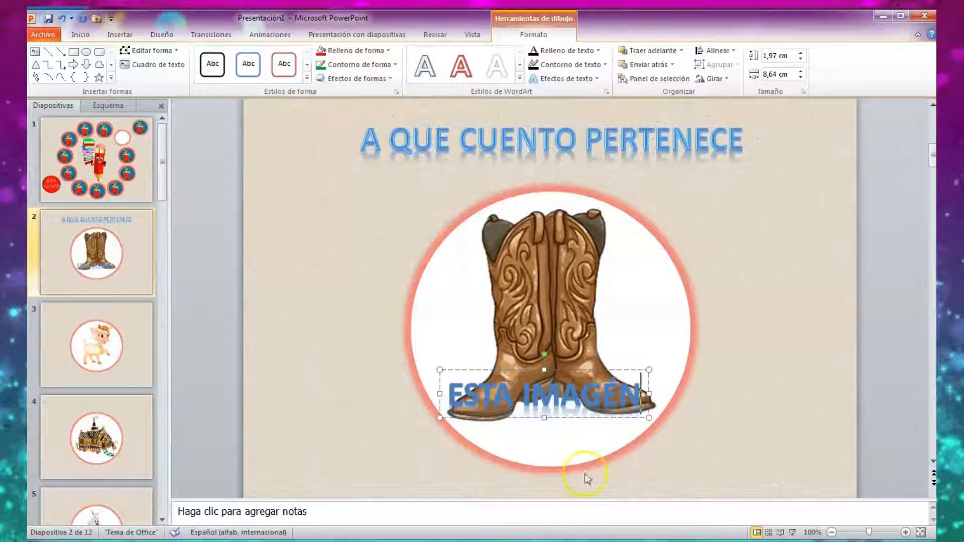
Move the ESTA IMAGÉN WordArt below the circle and center it horizontally under the boots.
left_click_drag(524, 420, 523, 516)
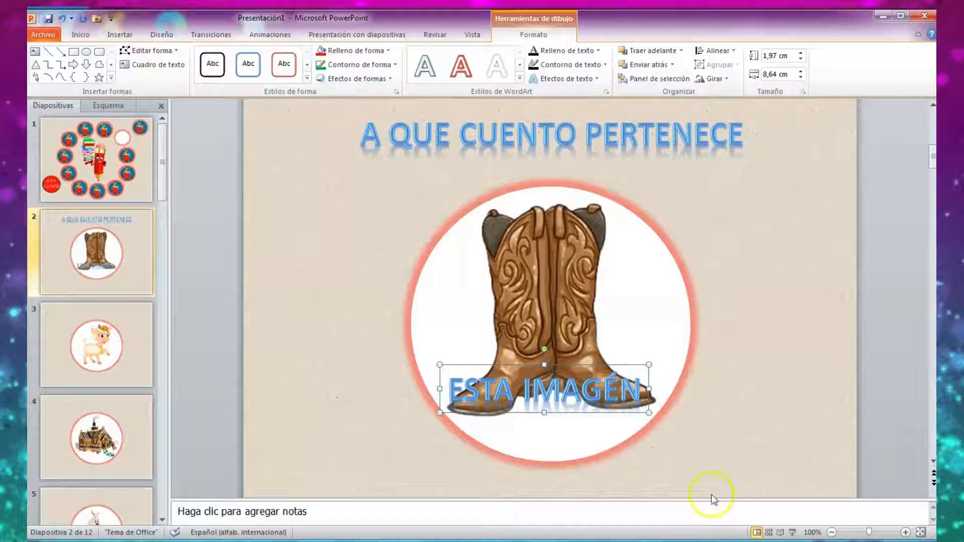
left_click_drag(609, 413, 617, 498)
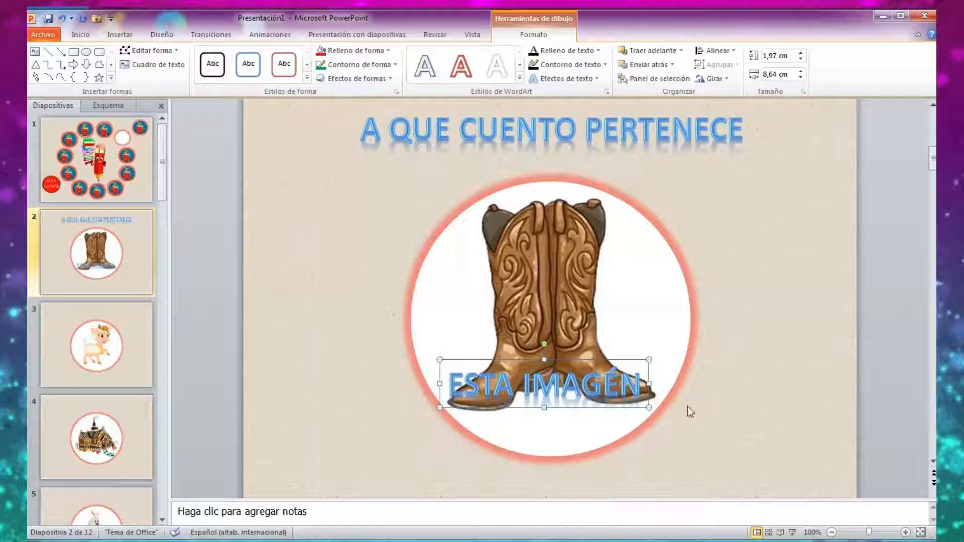
left_click_drag(603, 409, 654, 481)
left_click_drag(564, 483, 508, 492)
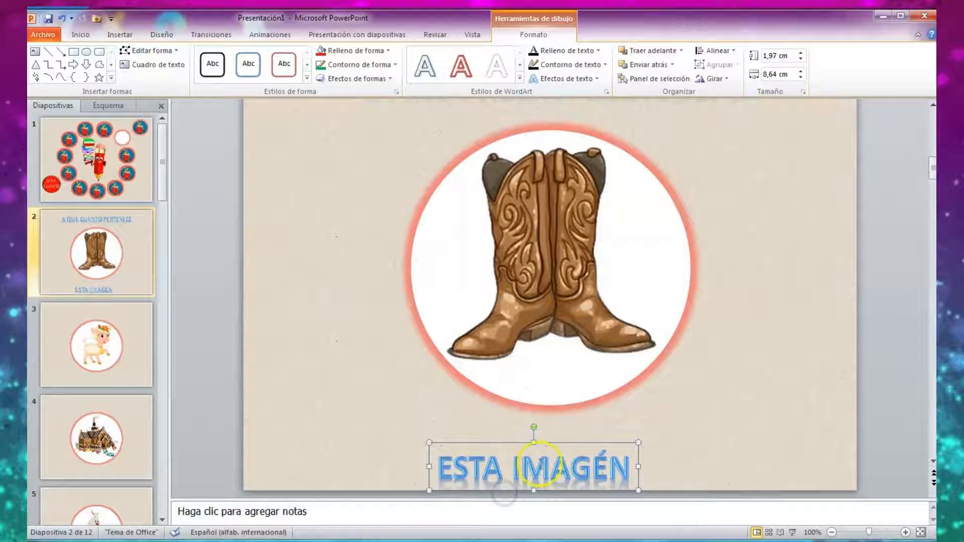
left_click_drag(560, 446, 579, 432)
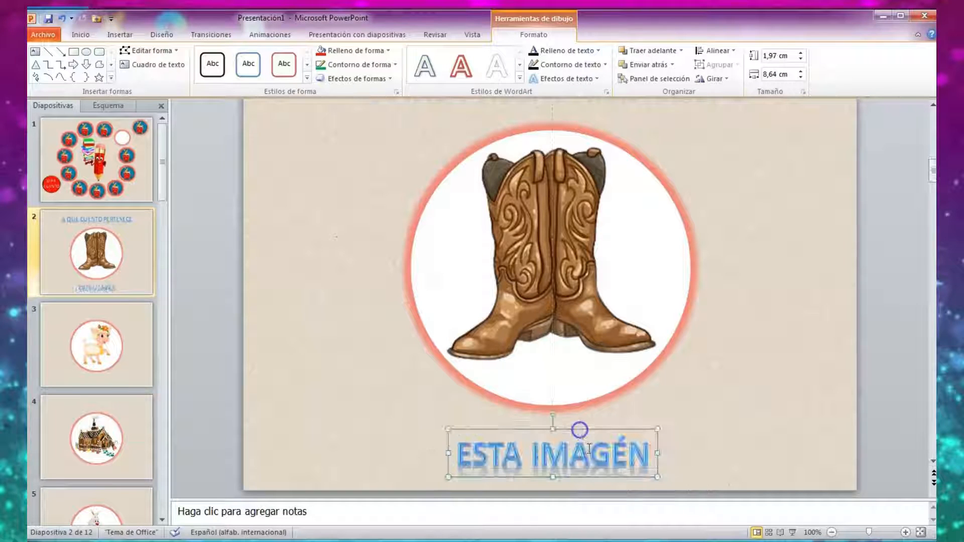
Set the font size of the word IMAGÉN in the lower WordArt to 44.
right_click(625, 457)
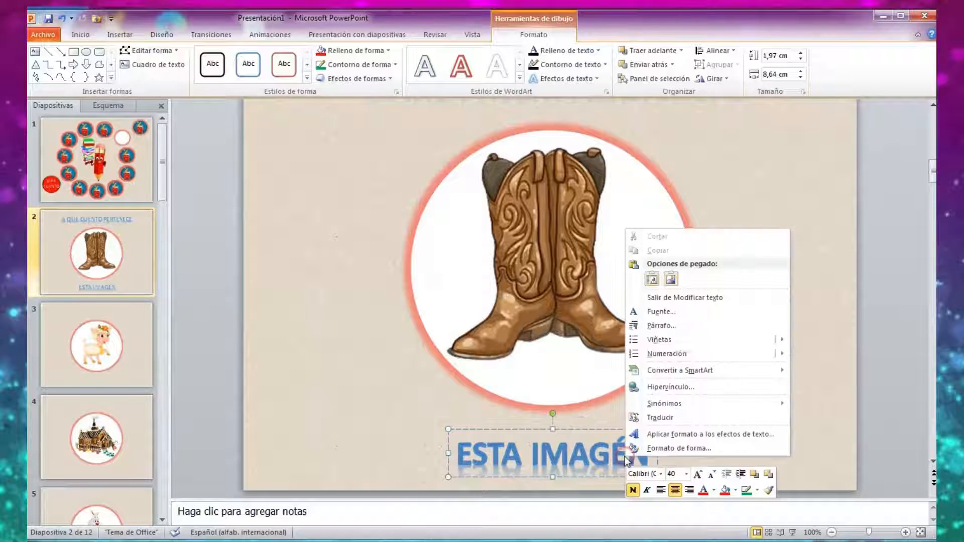
left_click(685, 473)
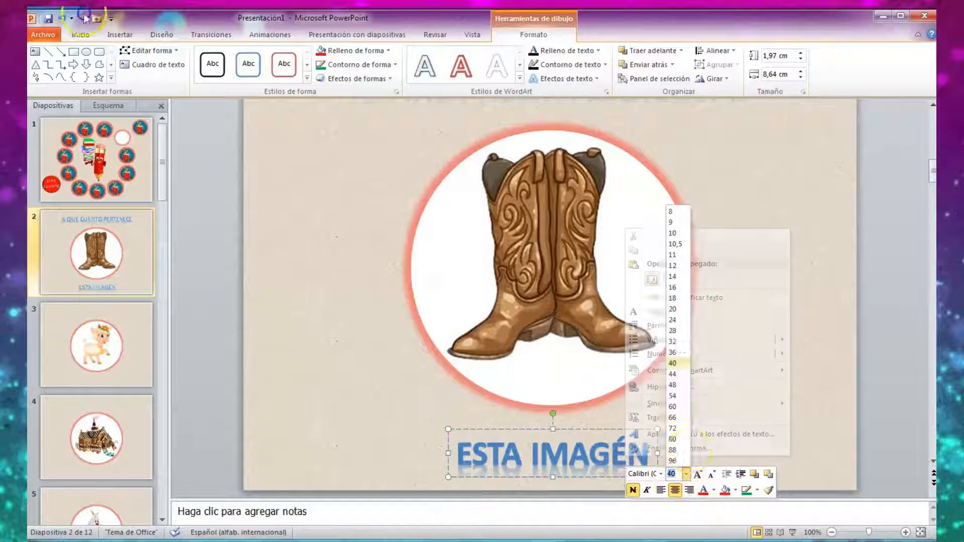
left_click(673, 374)
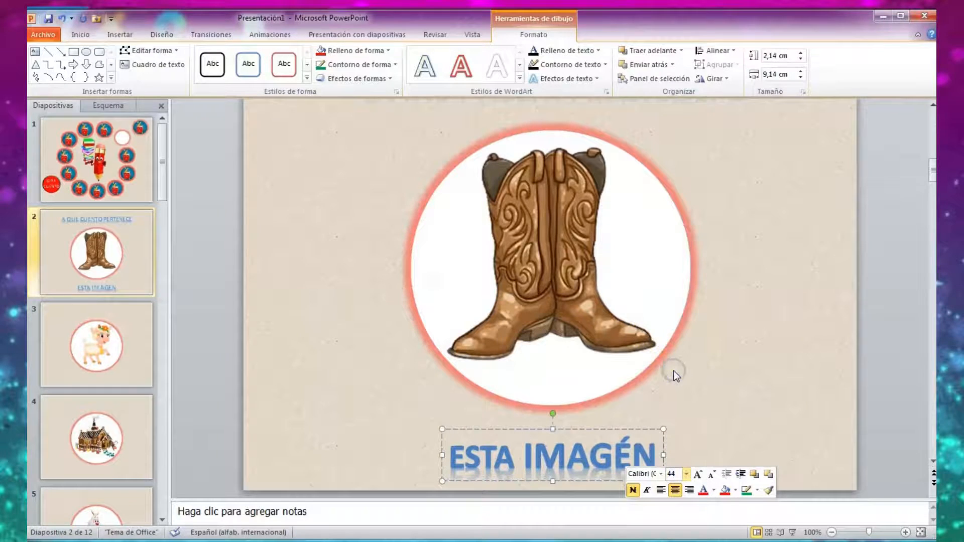
Preview slide 2 as a slide show, and move the ESTA IMAGÉN WordArt slightly up toward the circle.
left_click(793, 532)
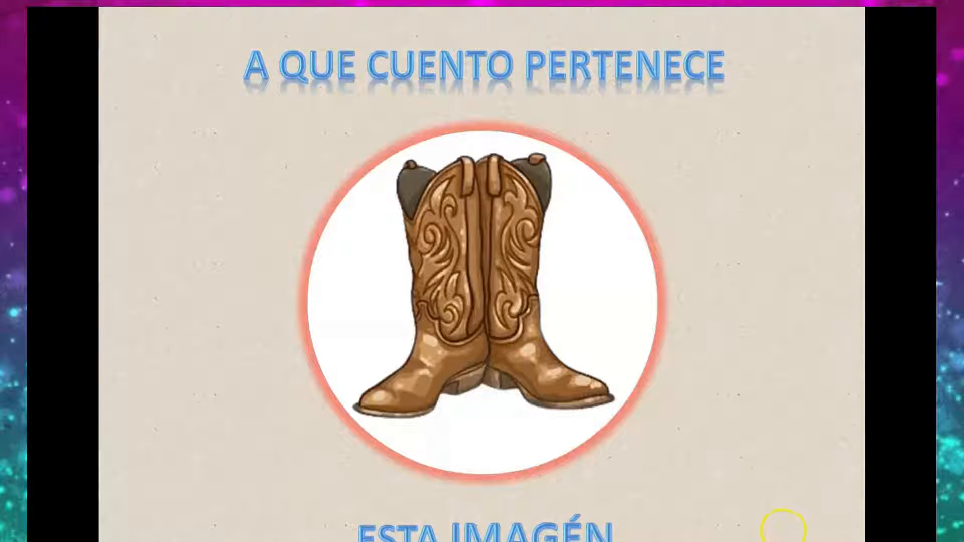
key("Escape")
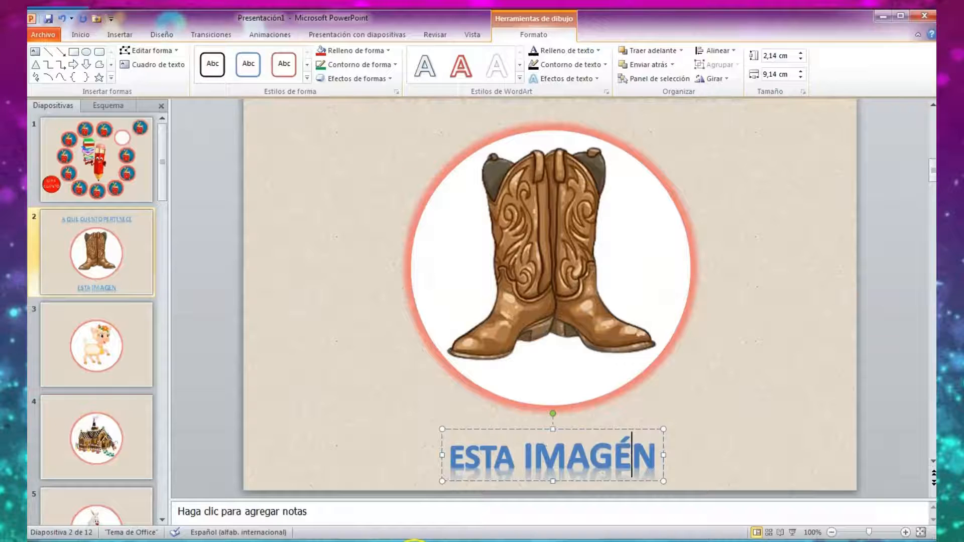
left_click_drag(497, 432, 497, 423)
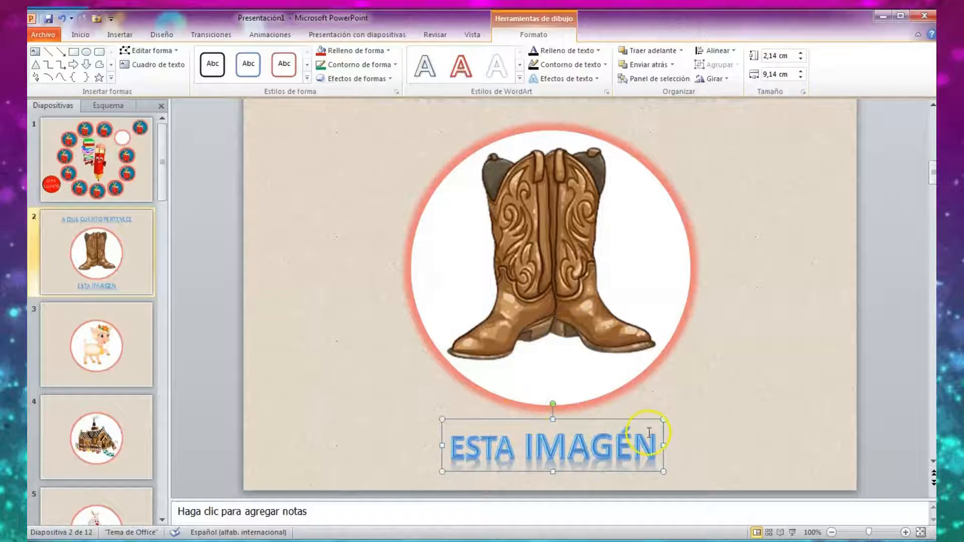
Copy the A QUE CUENTO PERTENECE WordArt from slide 2 as a whole object.
scroll(568, 390, "up", 3)
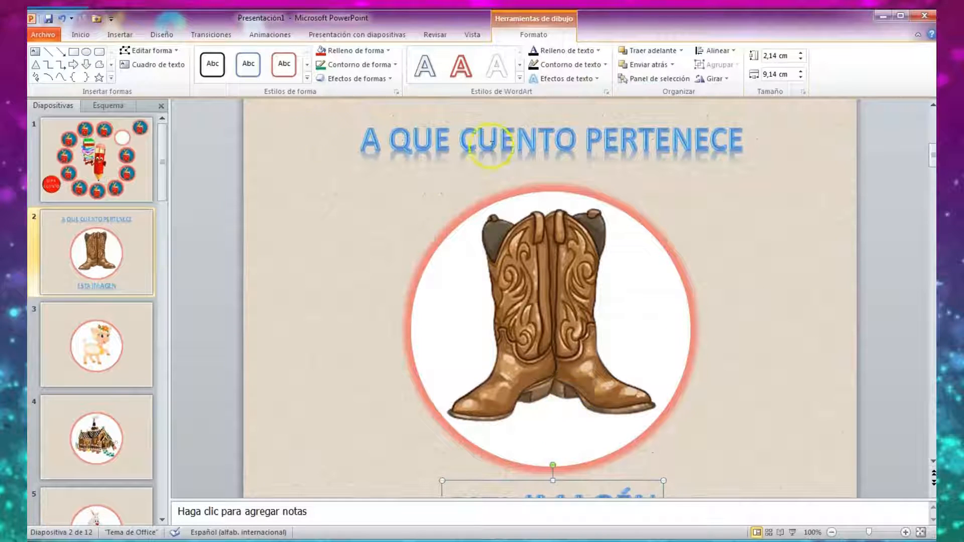
left_click(490, 139)
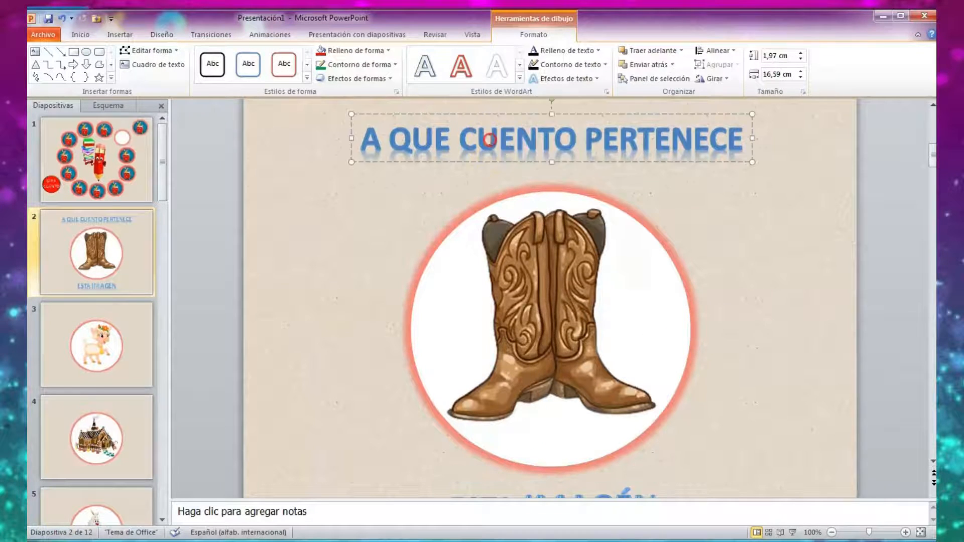
right_click(491, 141)
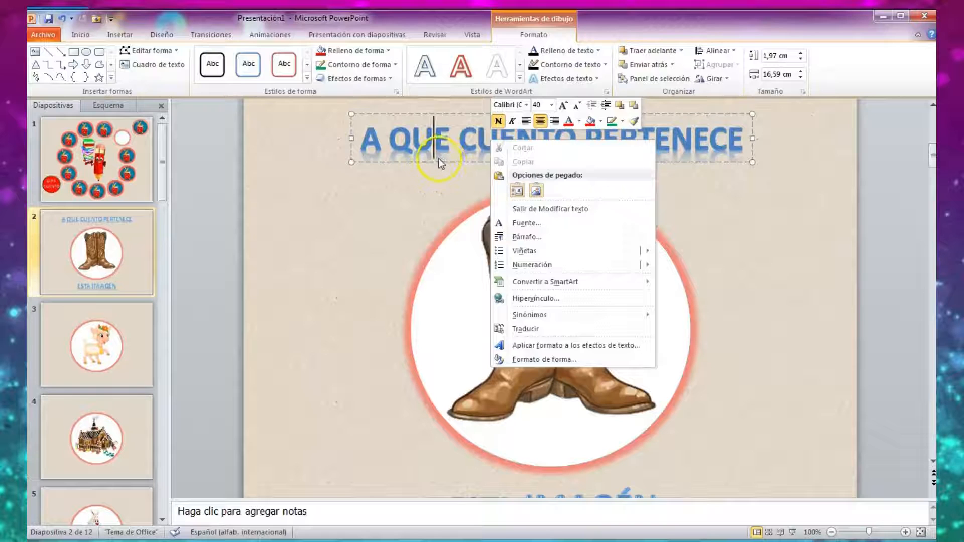
left_click(408, 164)
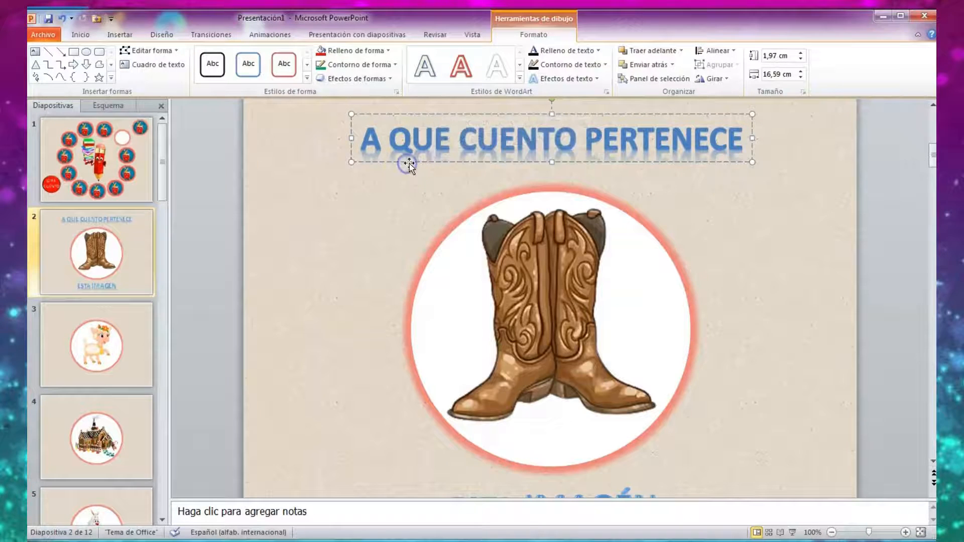
left_click(435, 161)
right_click(432, 165)
left_click(460, 186)
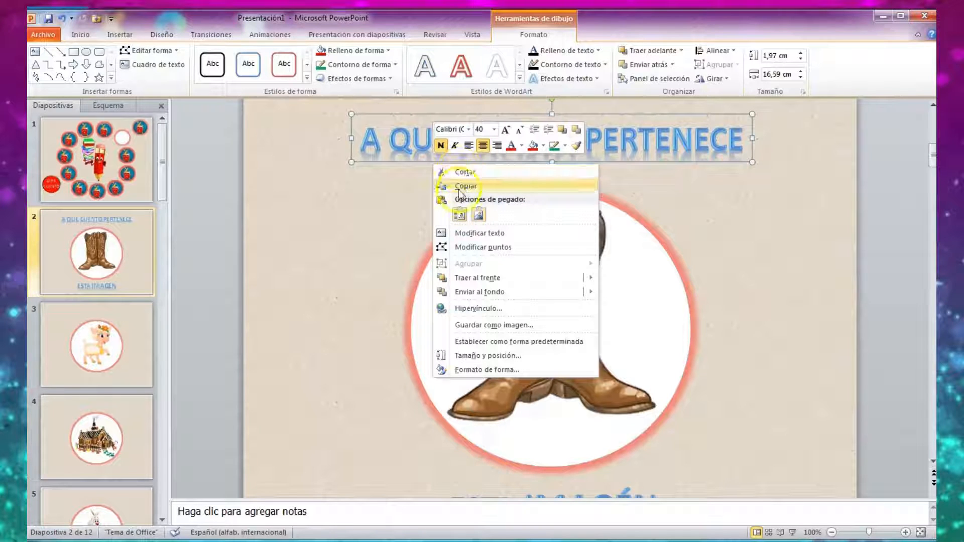
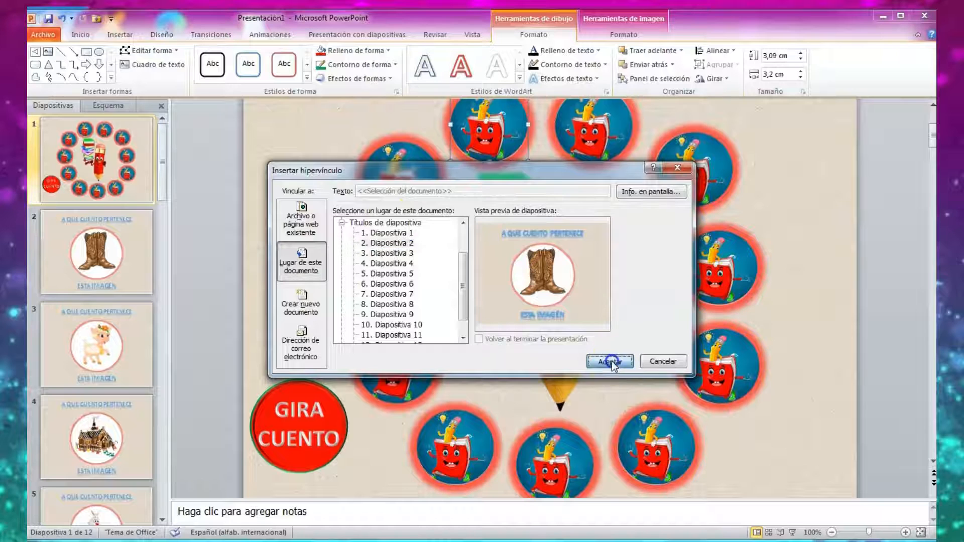
Hyperlink the upper circle just right of the wheel's top centre on slide 1 to Diapositiva 3.
left_click(601, 187)
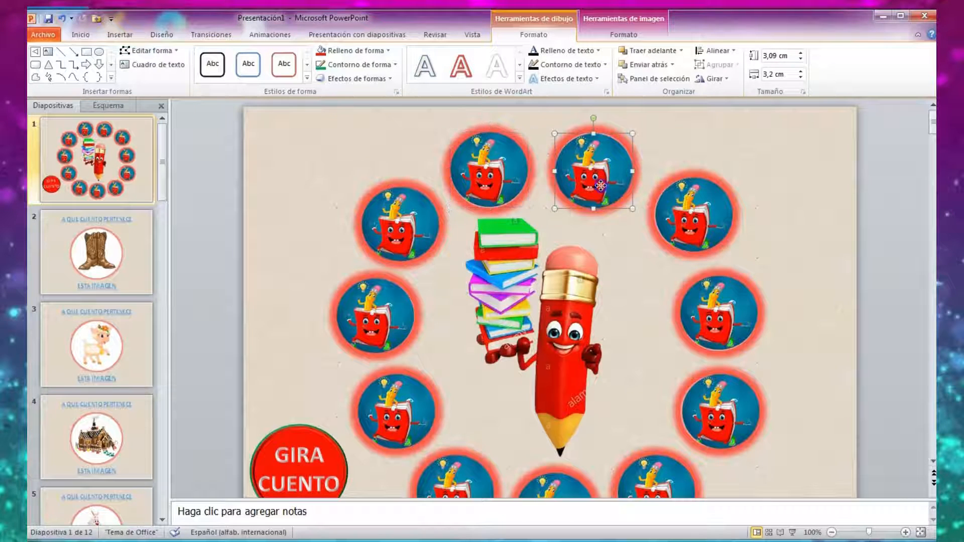
right_click(602, 187)
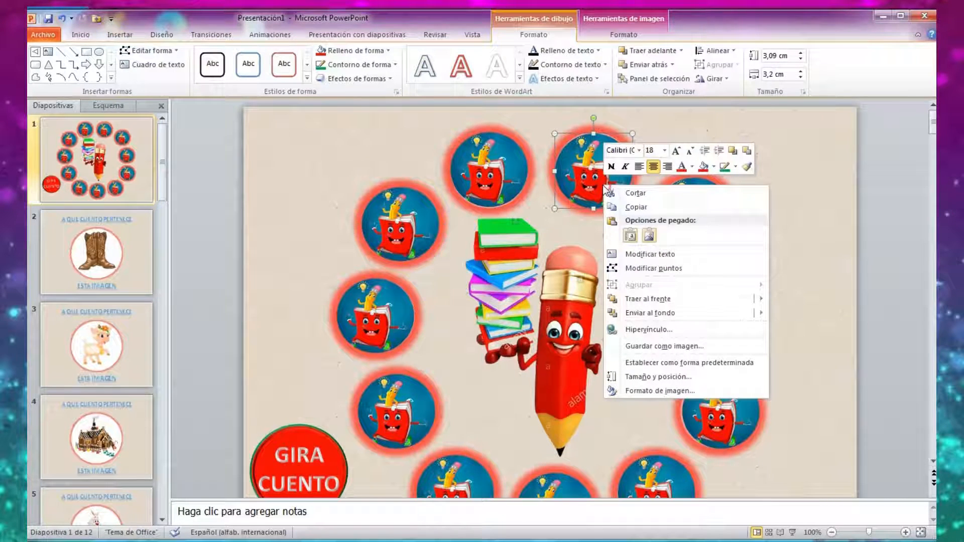
left_click(648, 329)
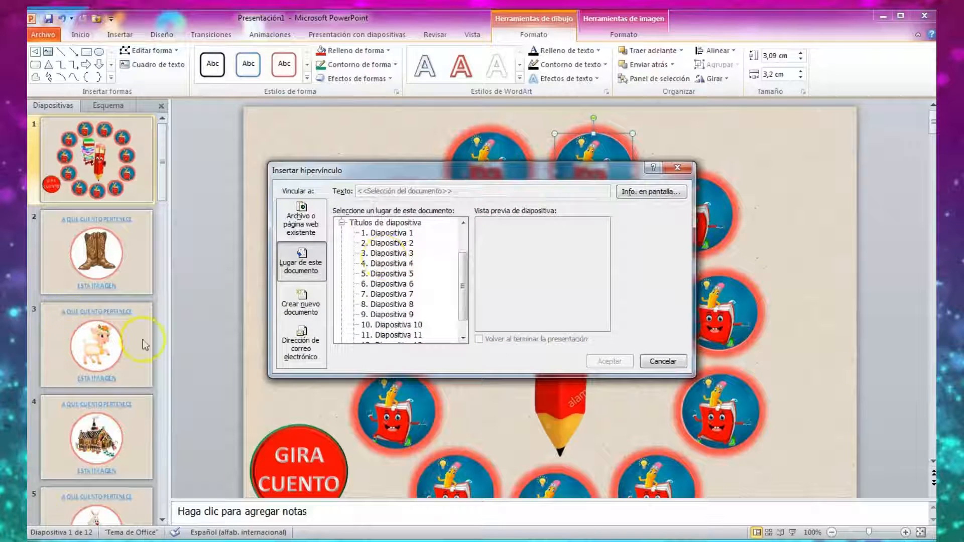
left_click(372, 254)
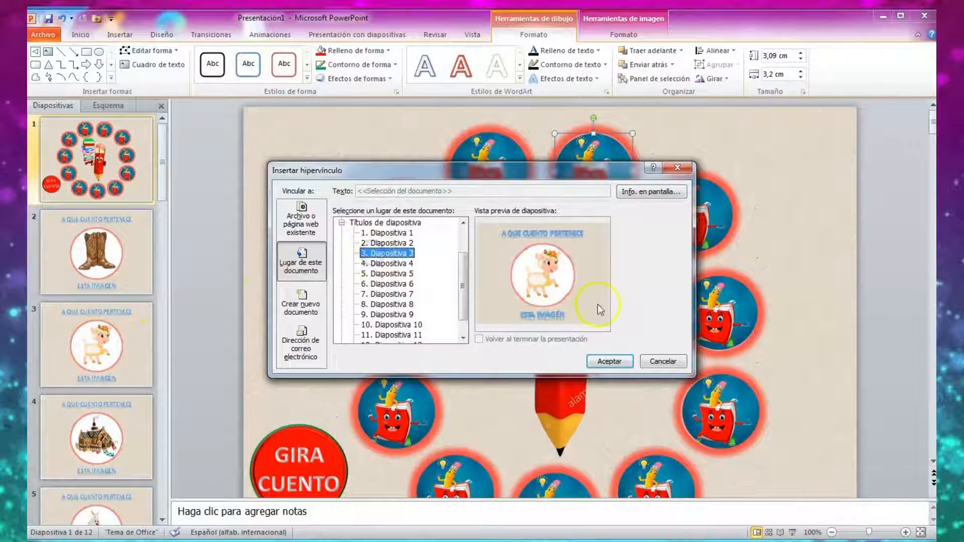
left_click(609, 361)
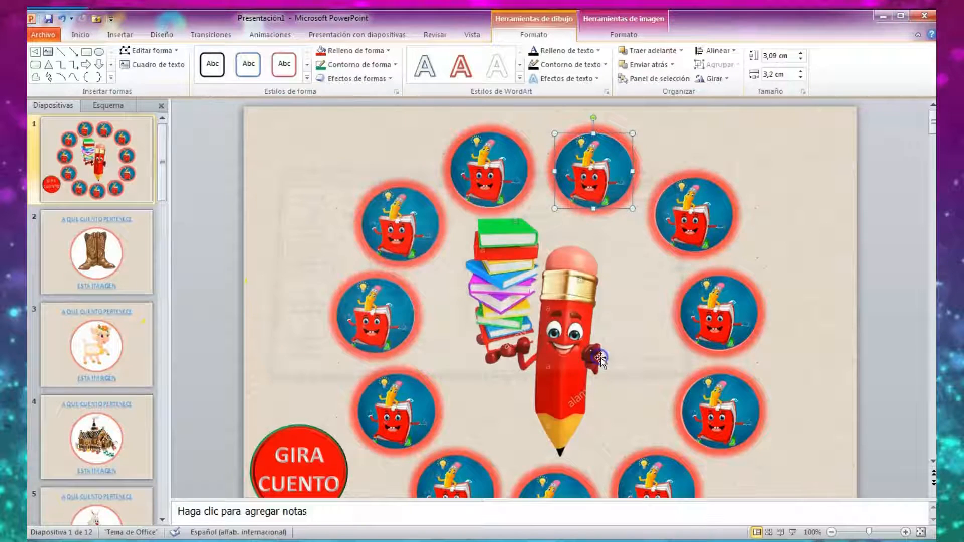
Hyperlink the following circle clockwise, at the wheel's upper right, to Diapositiva 4.
right_click(700, 216)
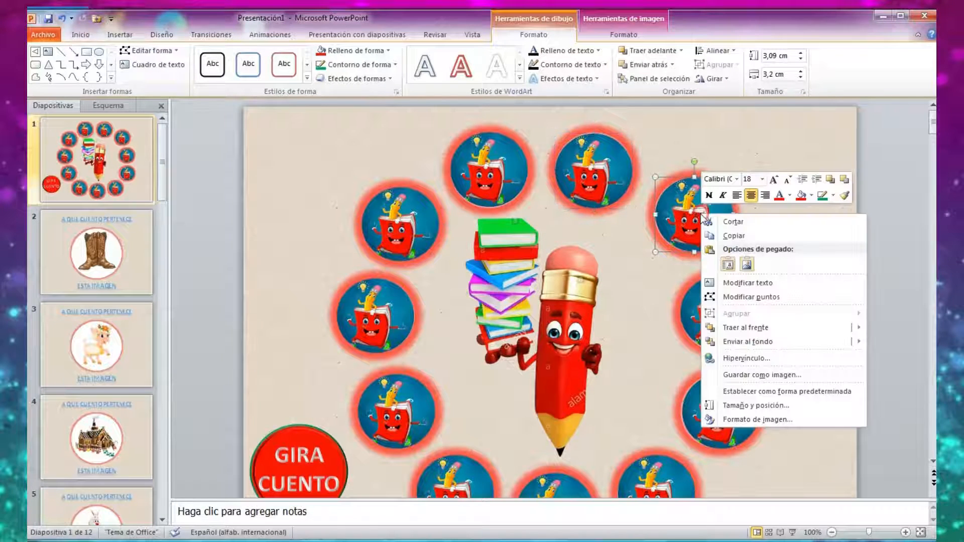
left_click(741, 359)
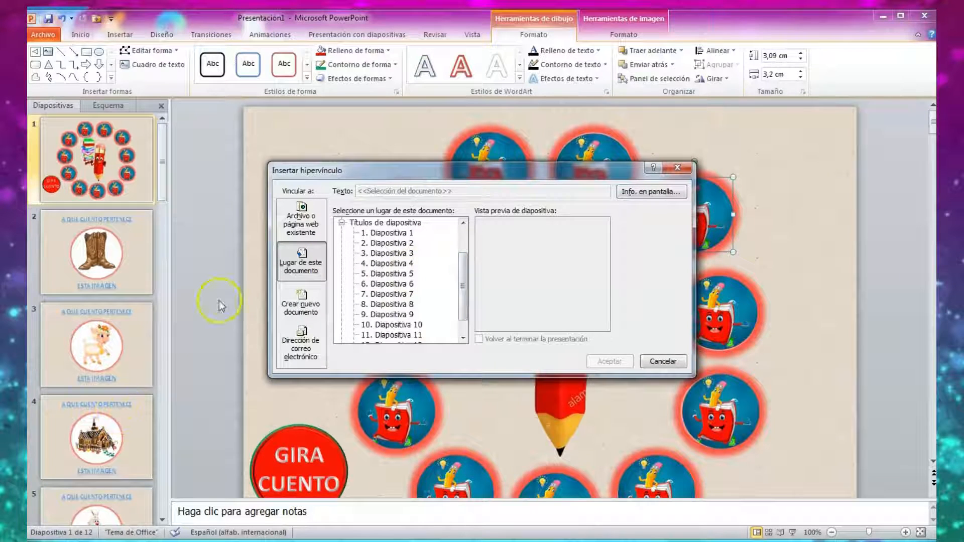
left_click(405, 265)
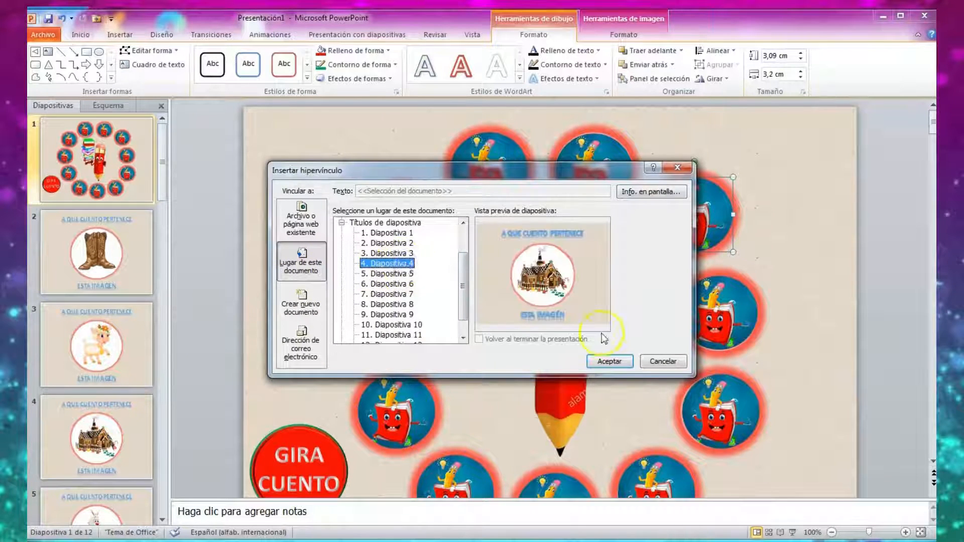
left_click(610, 362)
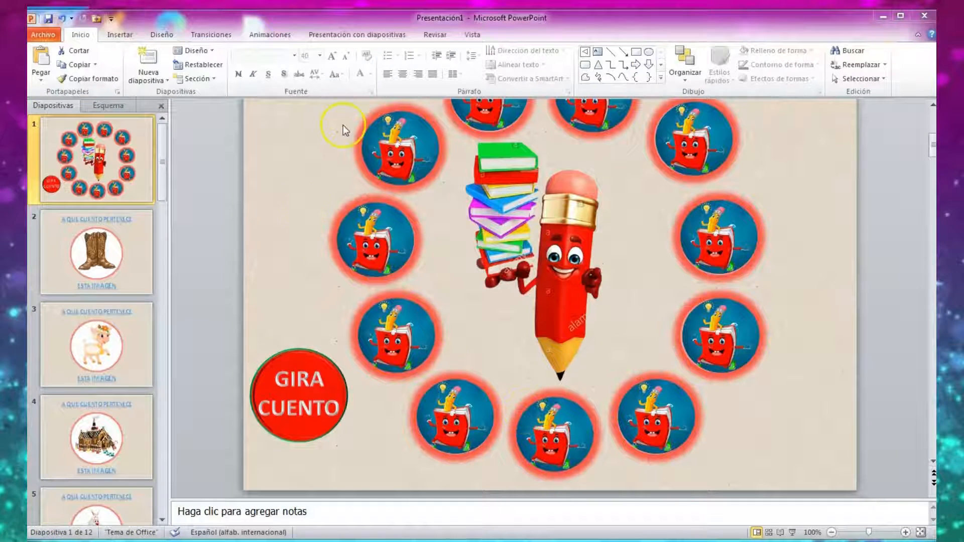
Play the slide show from slide 1 and test the link on the circle right of the wheel's top centre.
left_click(794, 534)
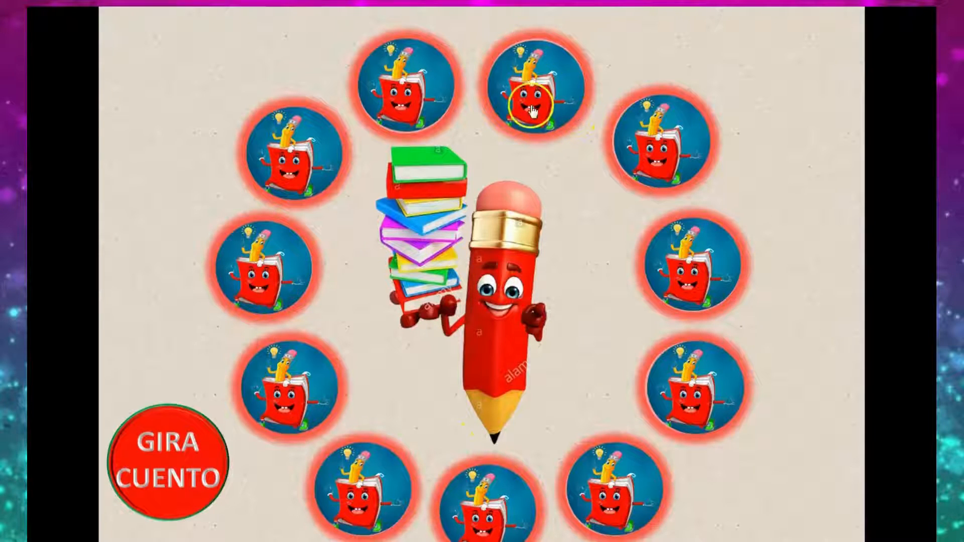
left_click(542, 88)
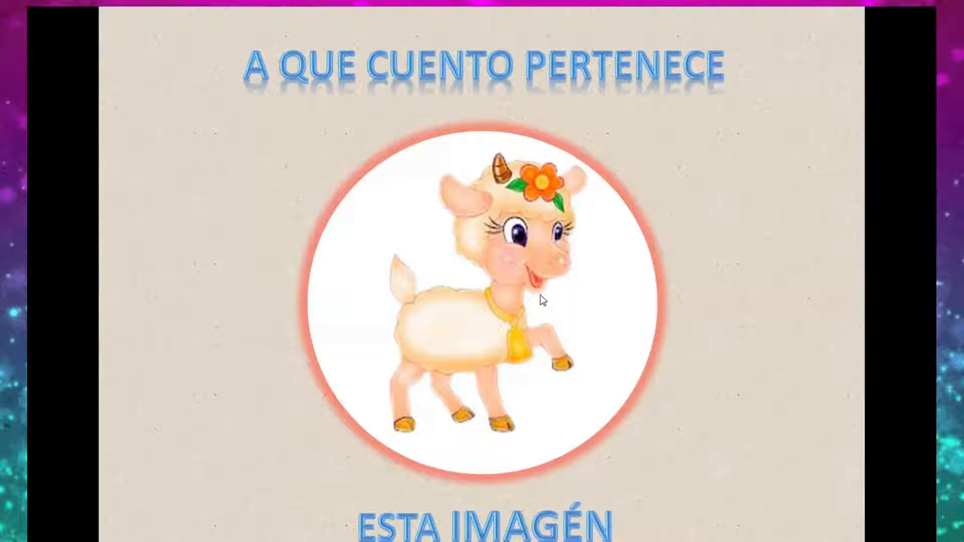
key("Escape")
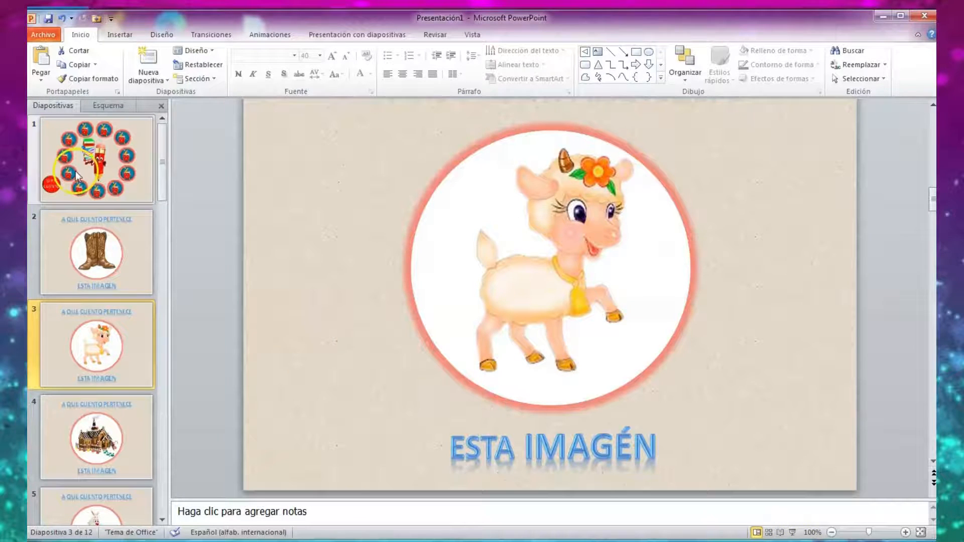
Replay the wheel slide, test the link on the lower circle of the wheel's right side, and return to slide 1.
key("Home")
left_click(792, 533)
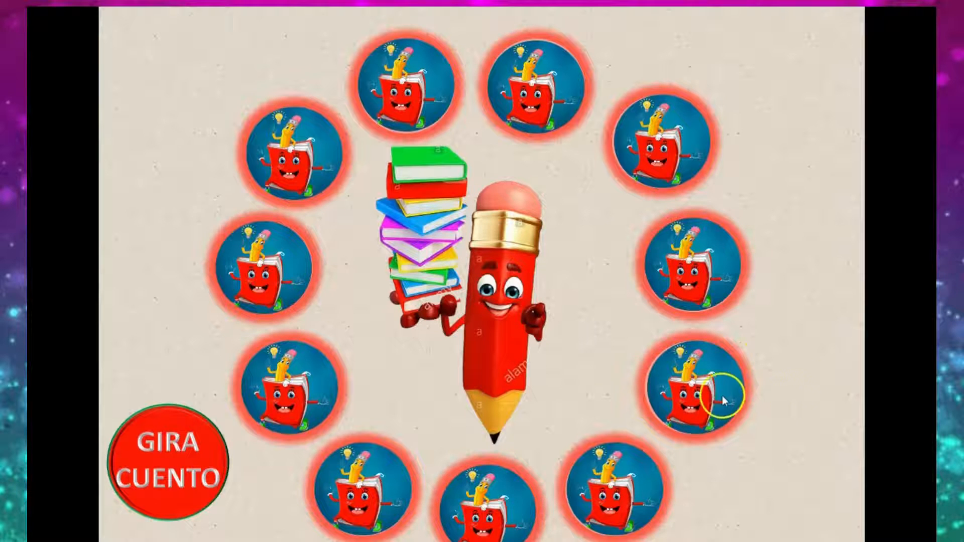
left_click(710, 382)
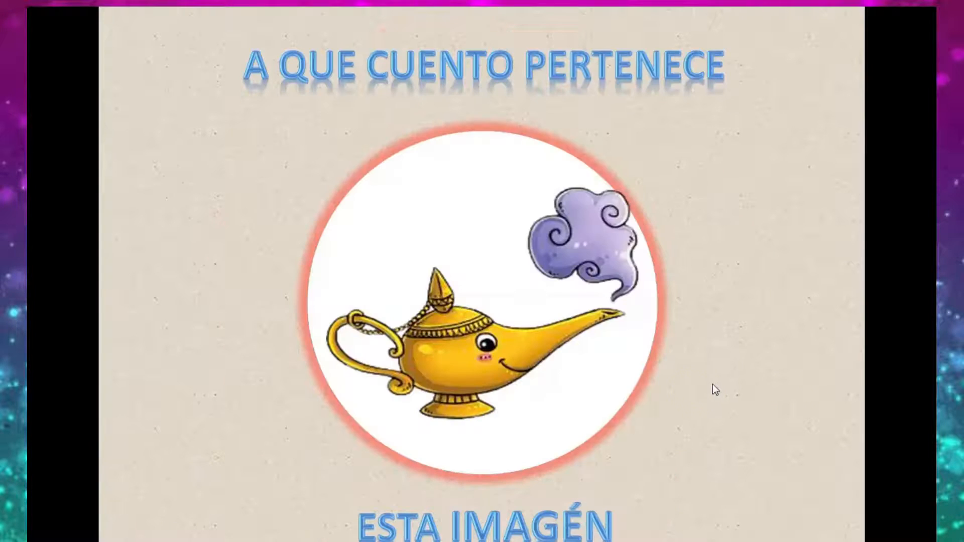
key("Escape")
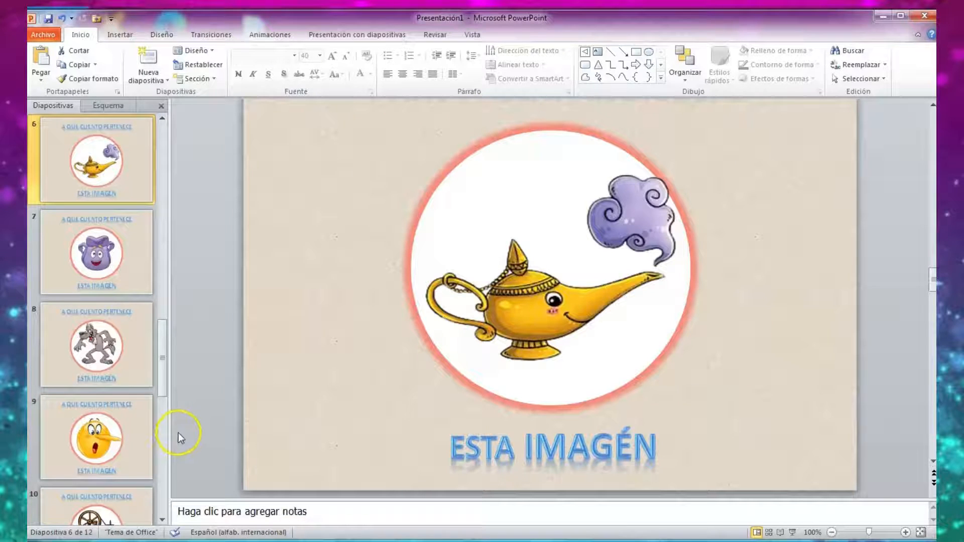
scroll(110, 169, "up", 5)
left_click(110, 169)
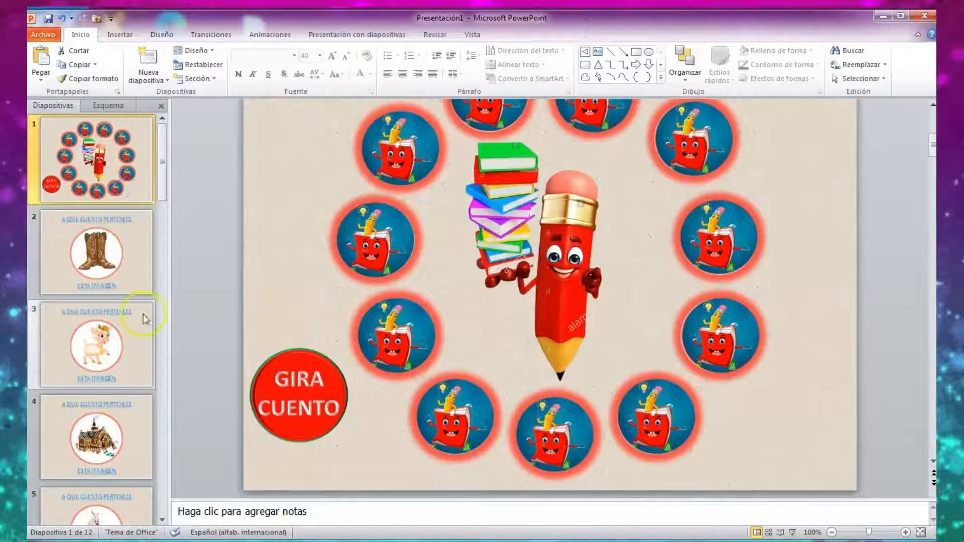
Insert a left-arrow action button near the lower-left corner of slide 2 with the boots.
left_click(130, 270)
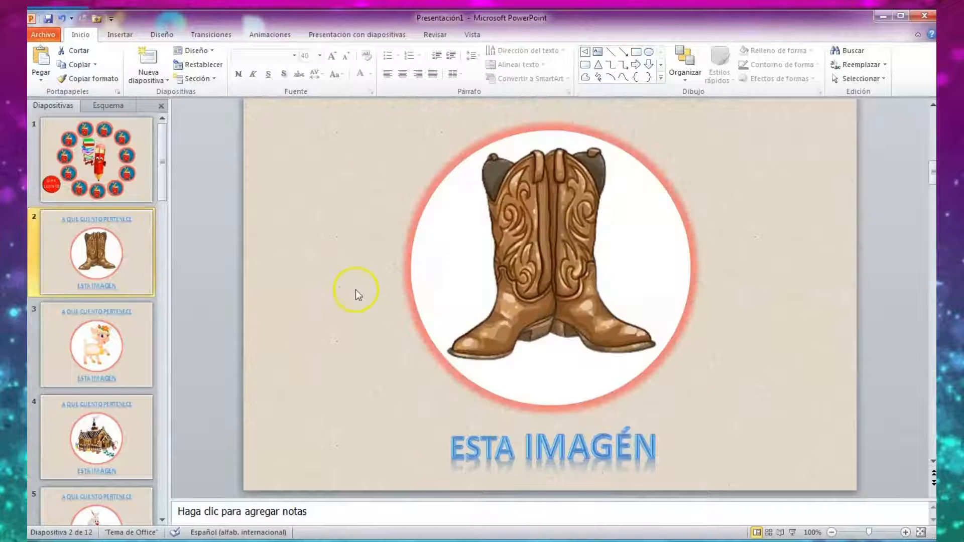
left_click(119, 34)
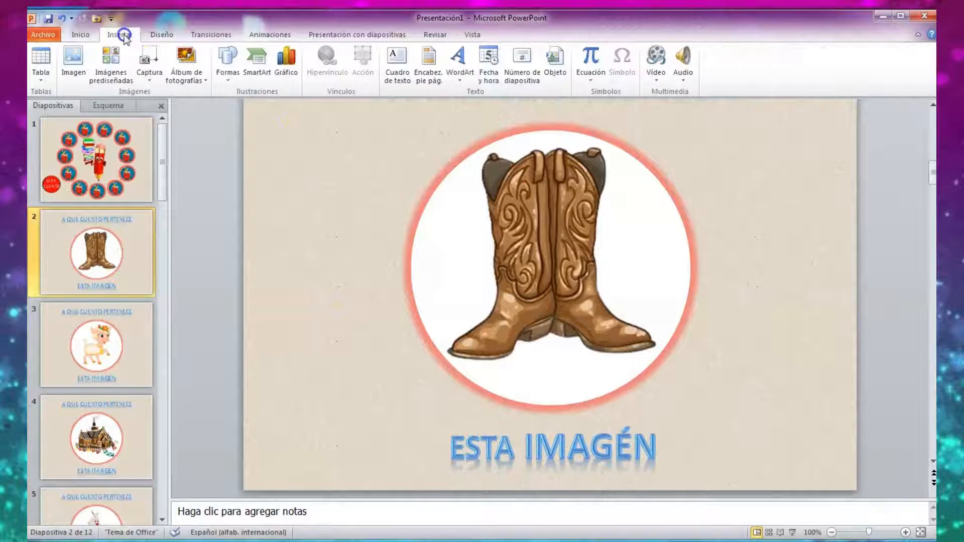
left_click(228, 77)
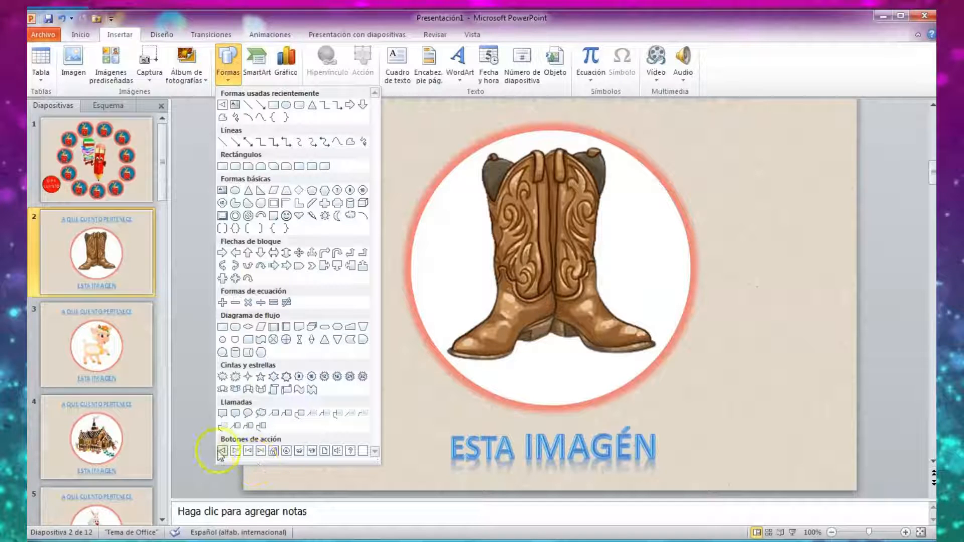
left_click(222, 451)
left_click(222, 453)
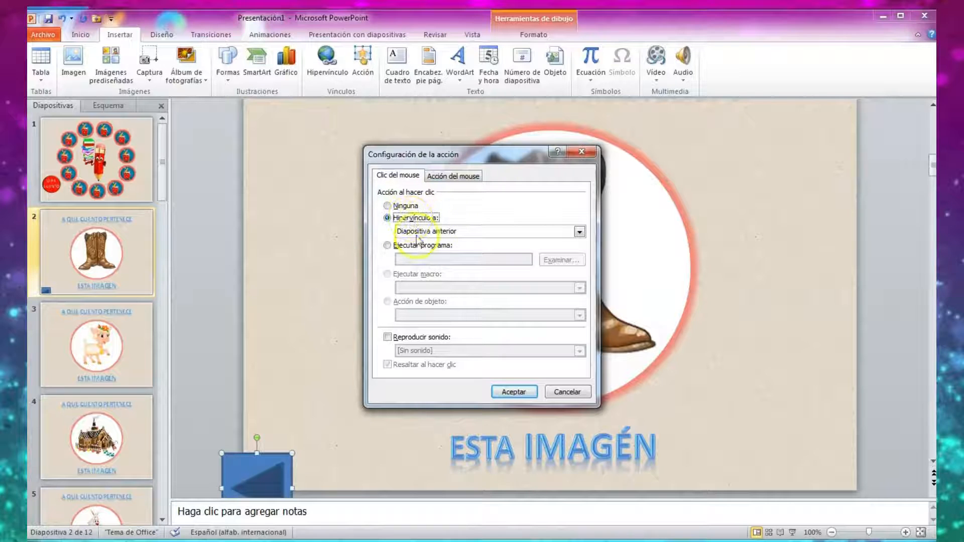
Set the action button's hyperlink to Primera diapositiva and move it fully inside the slide's lower-left corner.
left_click(579, 232)
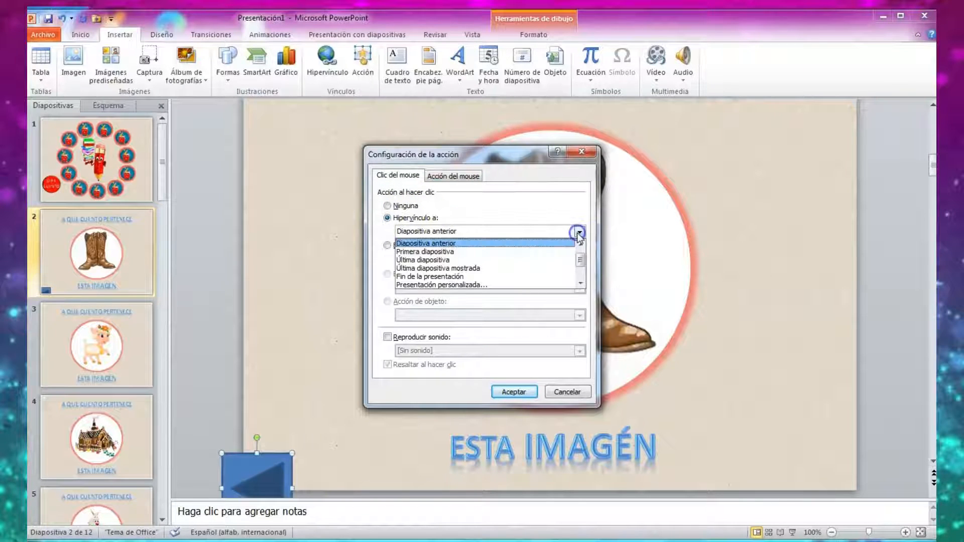
left_click(451, 253)
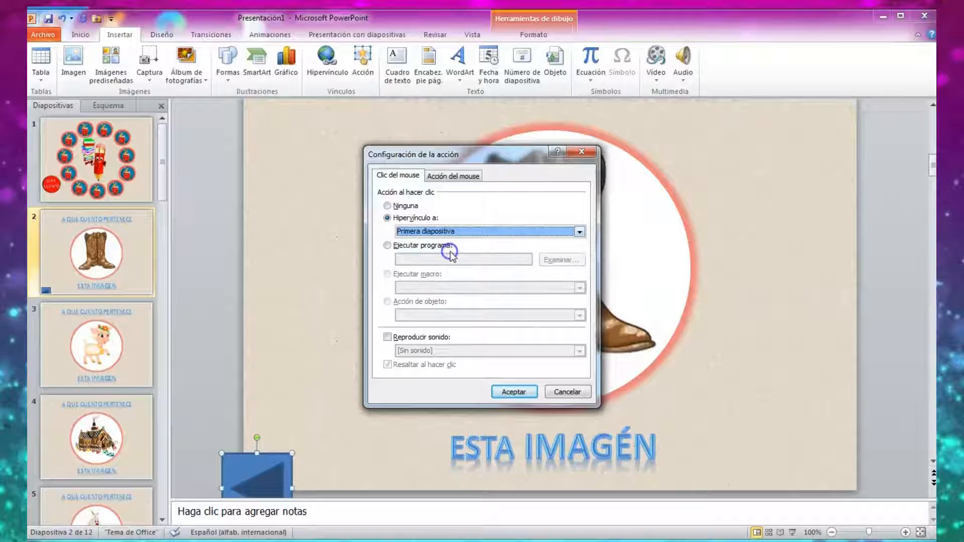
left_click(514, 392)
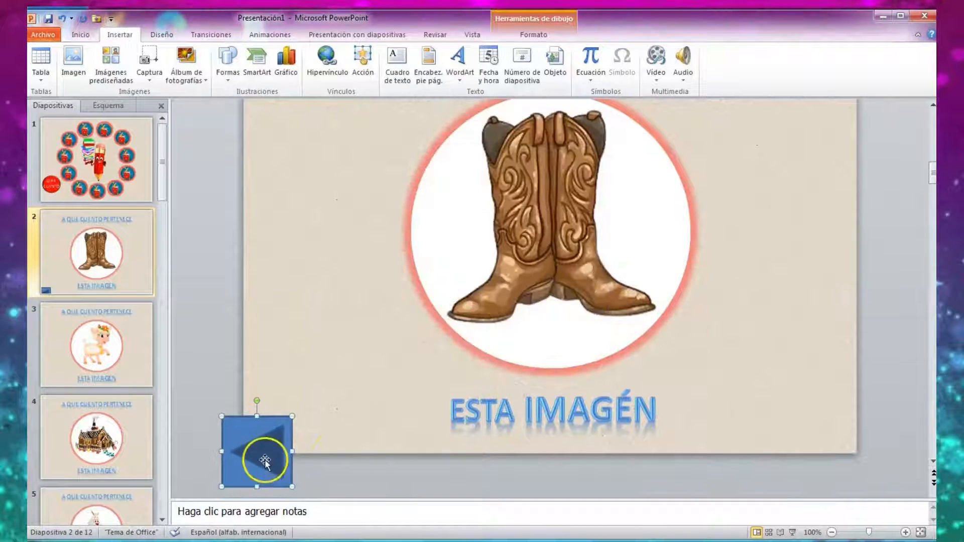
left_click_drag(258, 457, 290, 413)
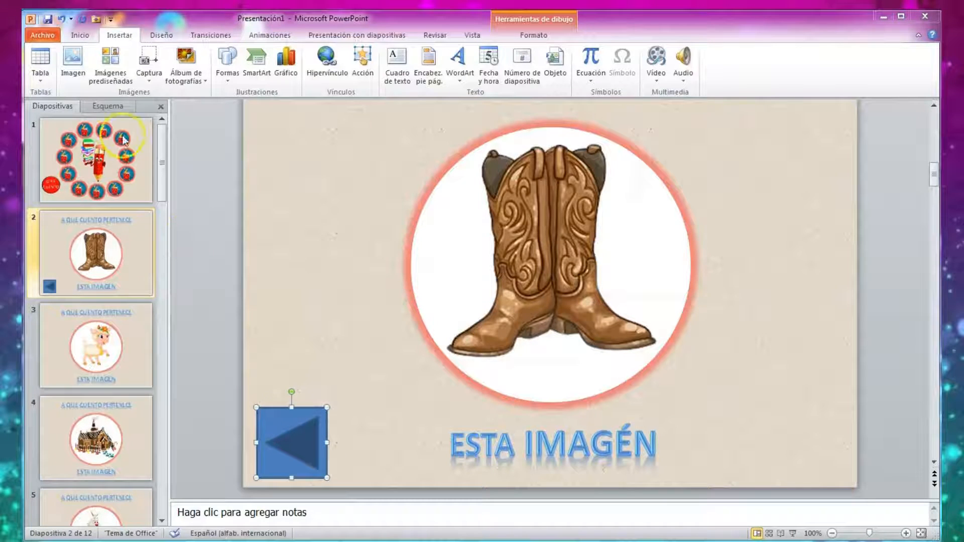
Copy the left-arrow action button from slide 2 and paste it onto slide 3 with the lamb.
left_click(296, 446)
right_click(295, 446)
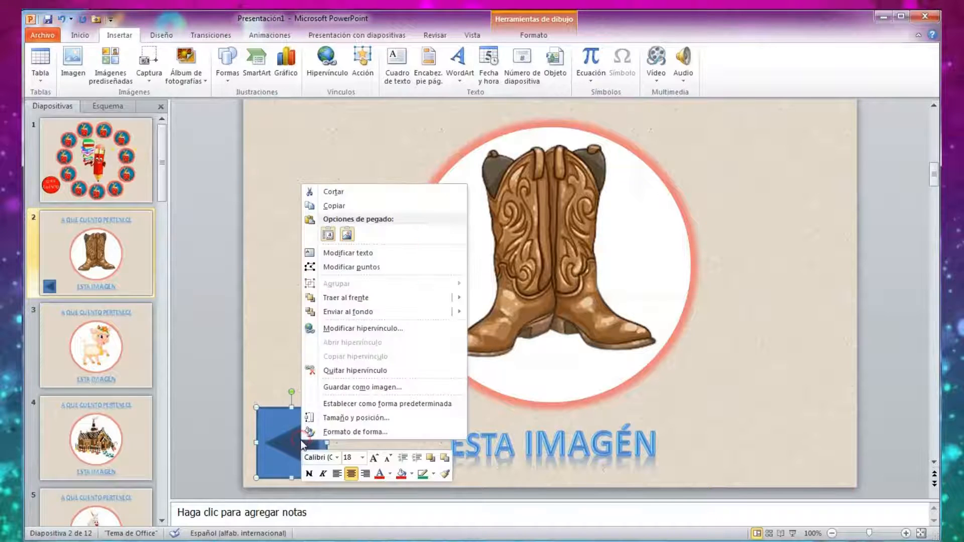
left_click(334, 204)
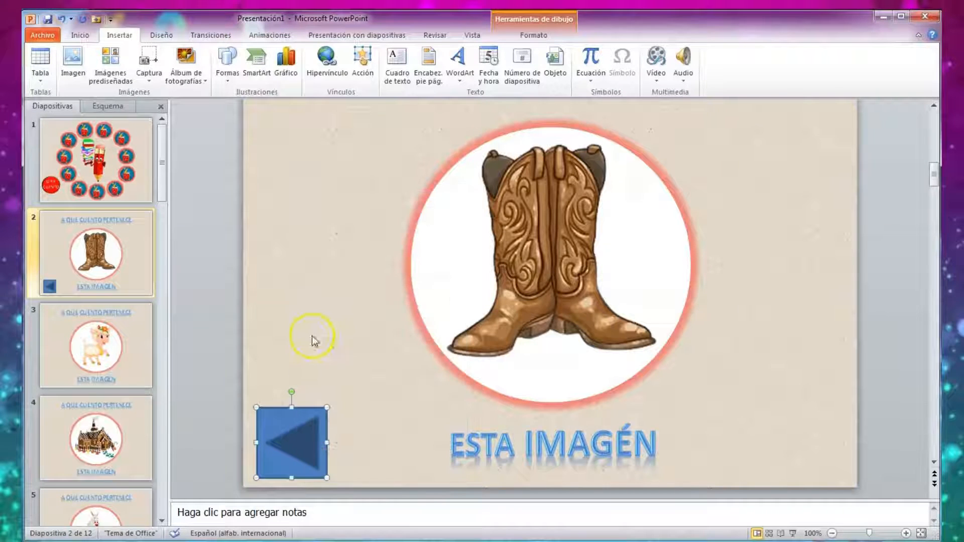
left_click(112, 369)
right_click(269, 389)
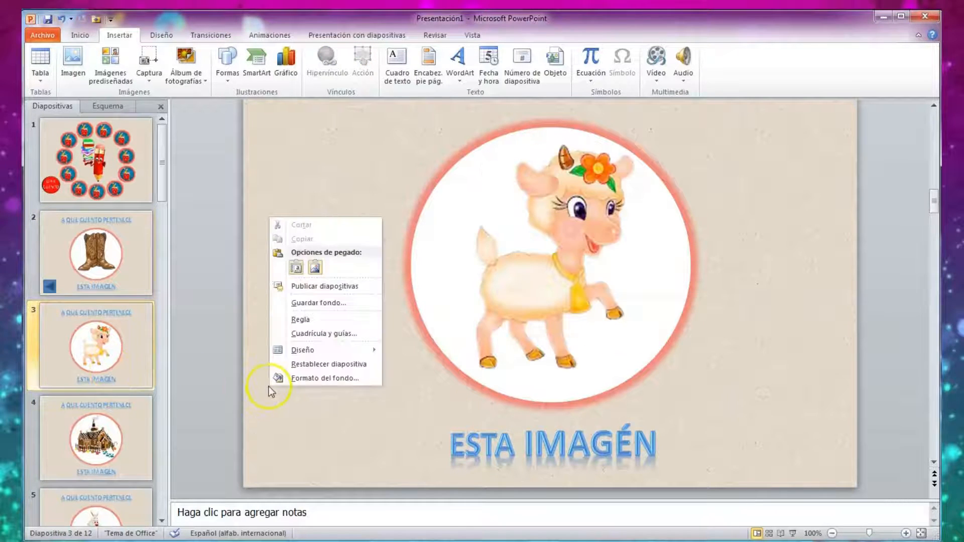
left_click(297, 268)
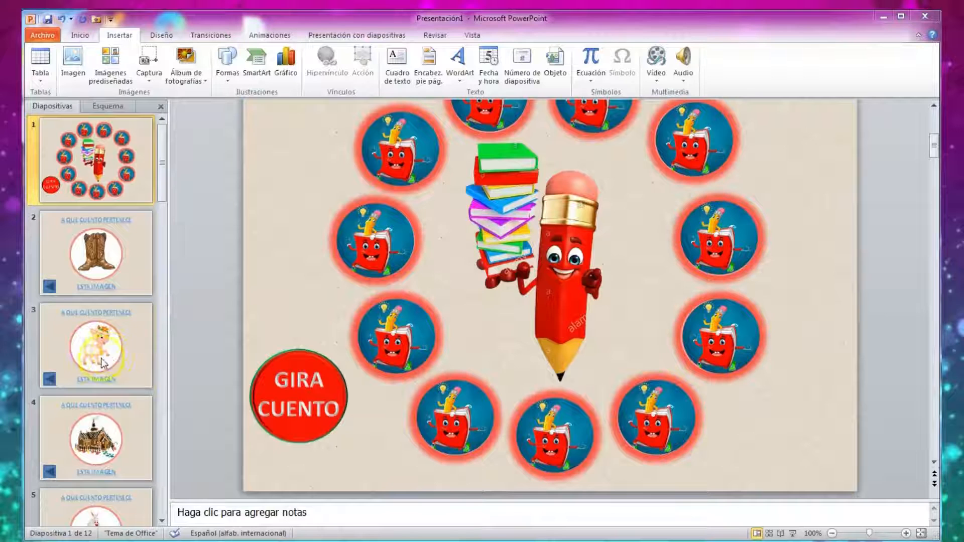
Play the wheel slide, spin the pencil, and test the lower-right circle's link and the arrow button back to the wheel.
scroll(100, 463, "down", 6)
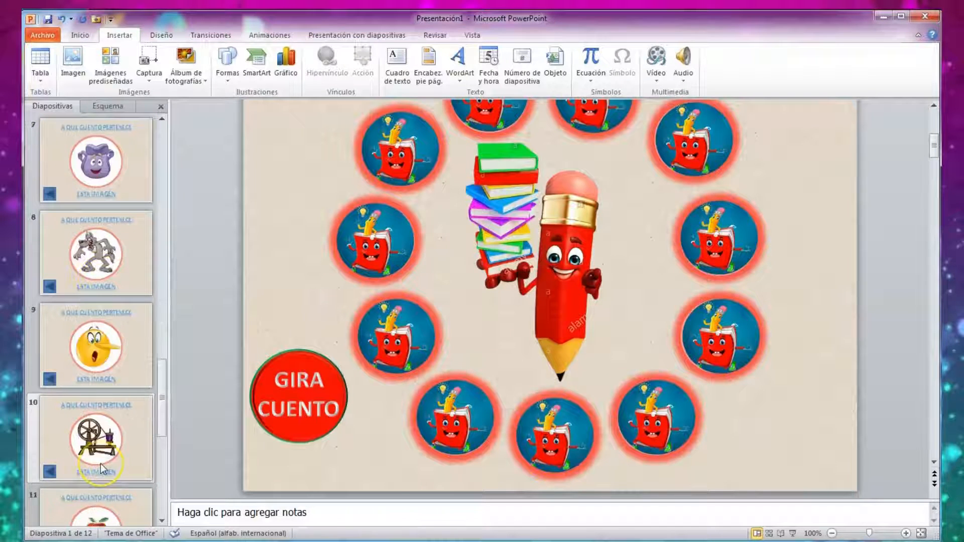
scroll(101, 463, "down", 2)
scroll(100, 463, "up", 8)
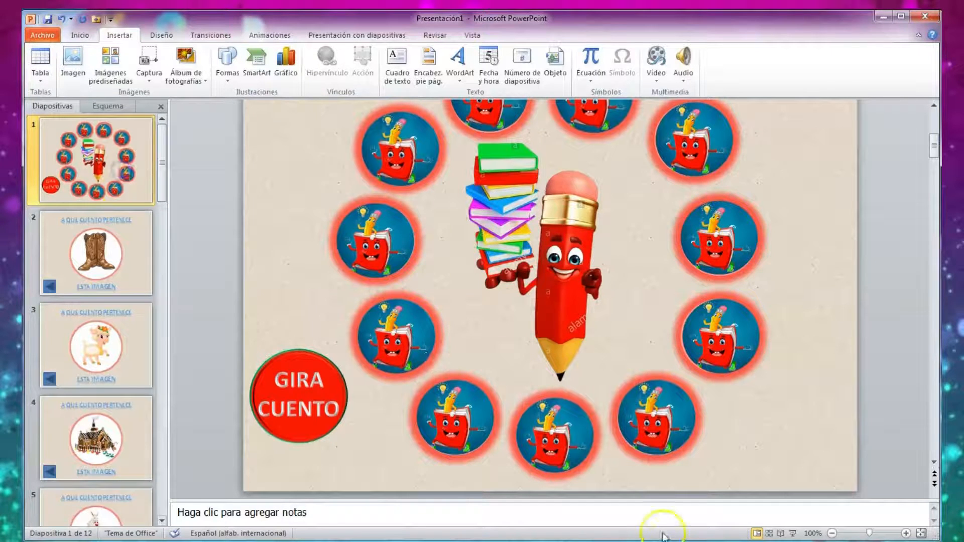
left_click(793, 534)
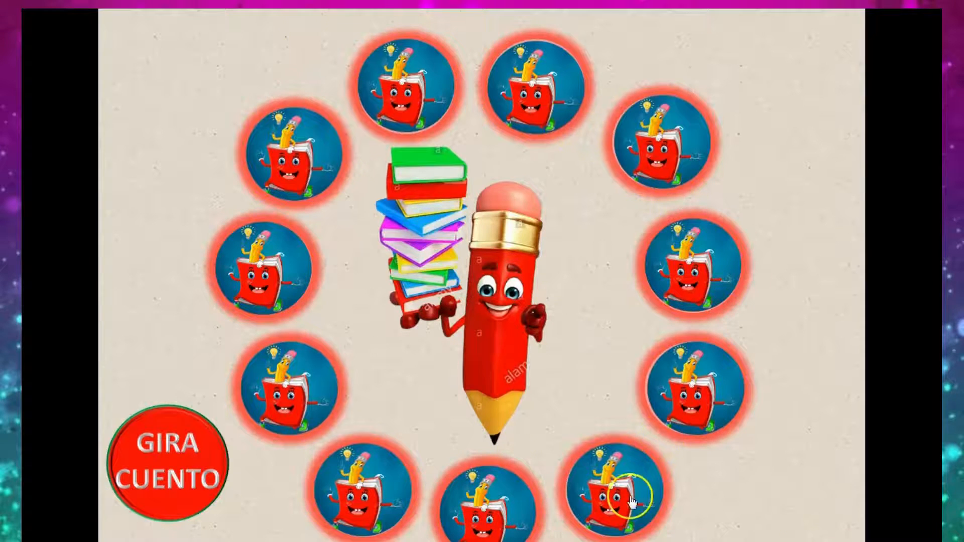
left_click(165, 490)
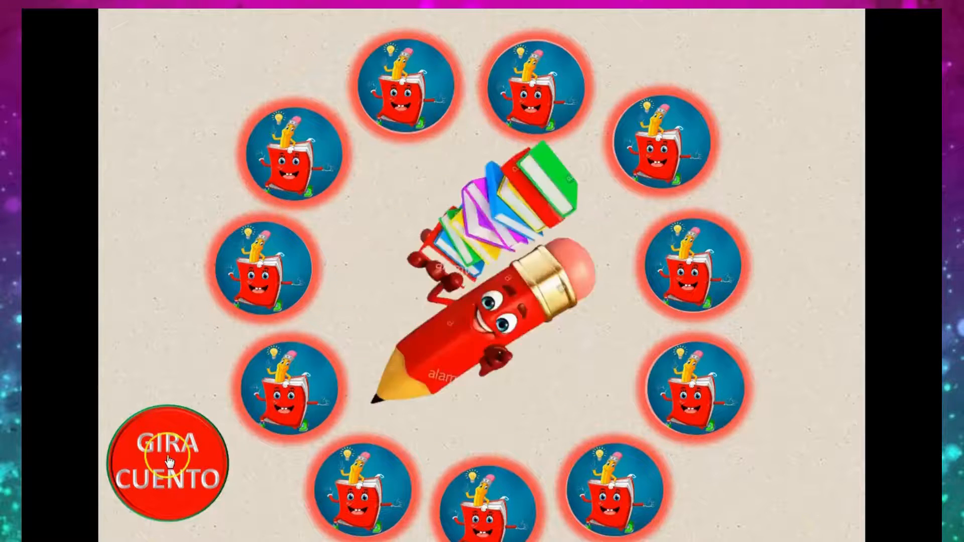
left_click(607, 480)
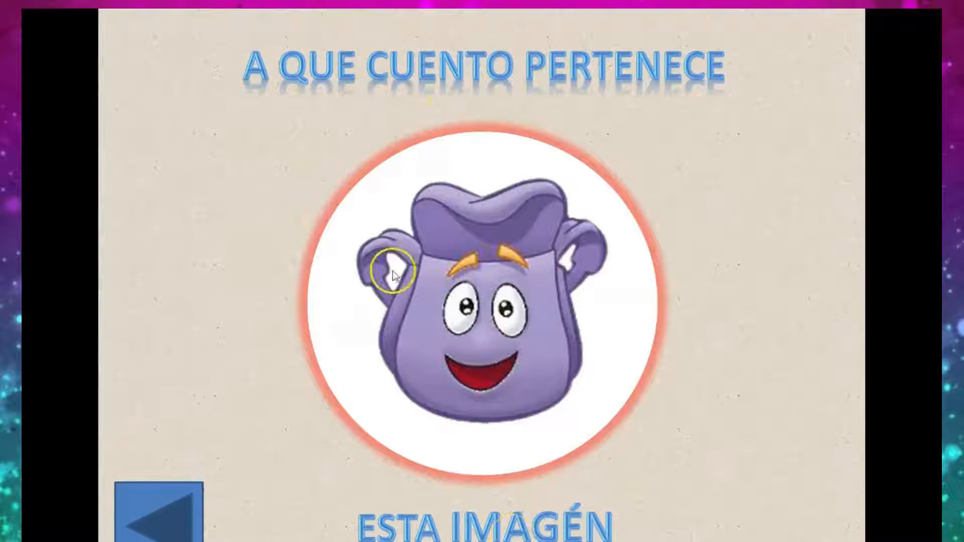
left_click(170, 534)
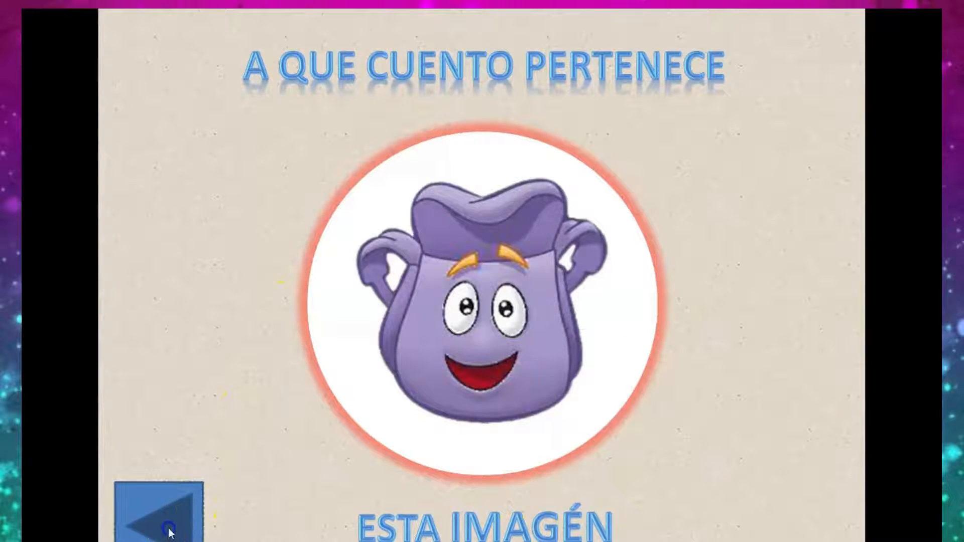
Spin the pencil again, test the link of the wheel's top circle right of centre, return to the wheel and end the show.
left_click(182, 470)
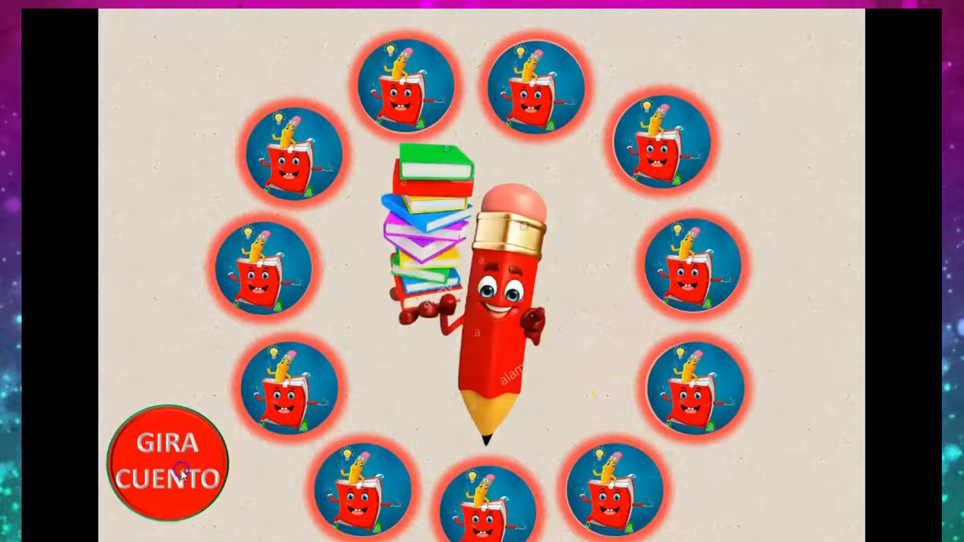
left_click(168, 467)
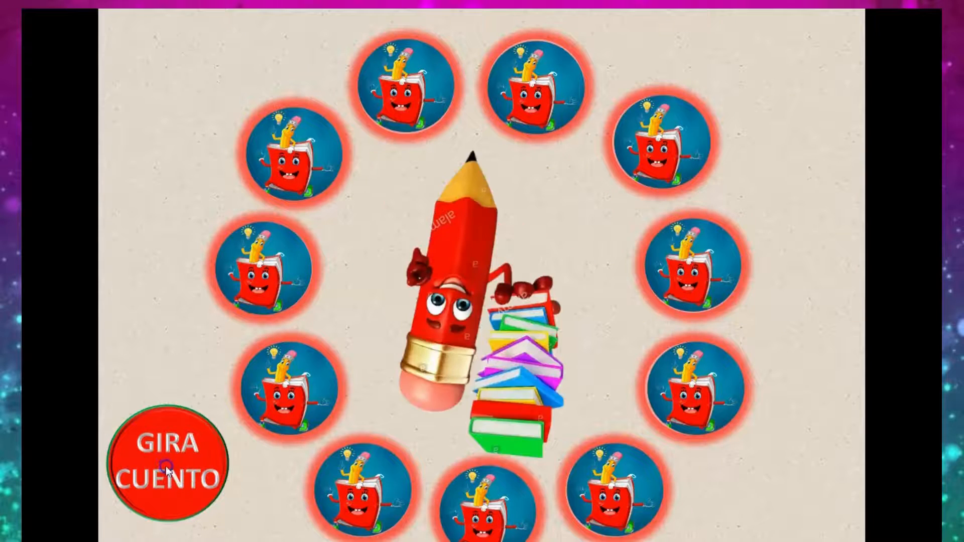
left_click(531, 82)
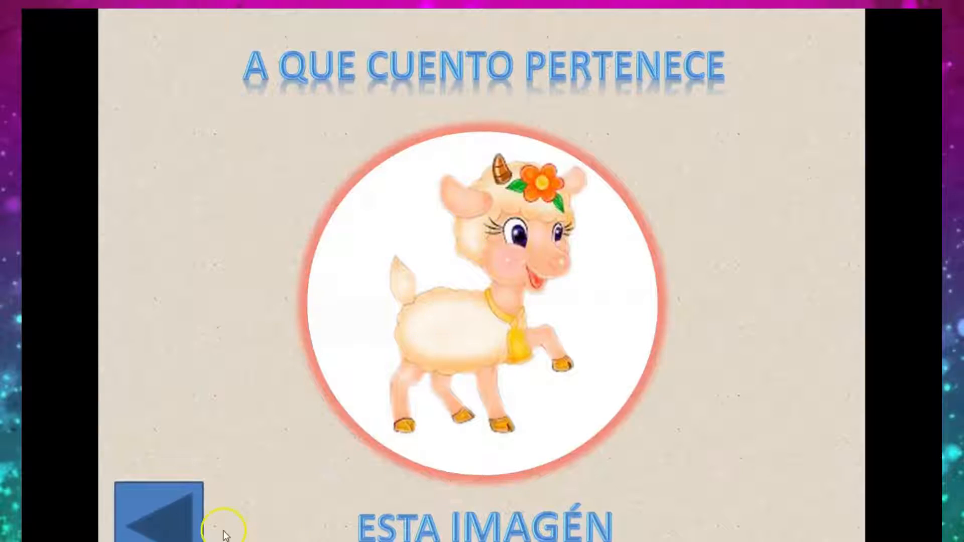
left_click(159, 535)
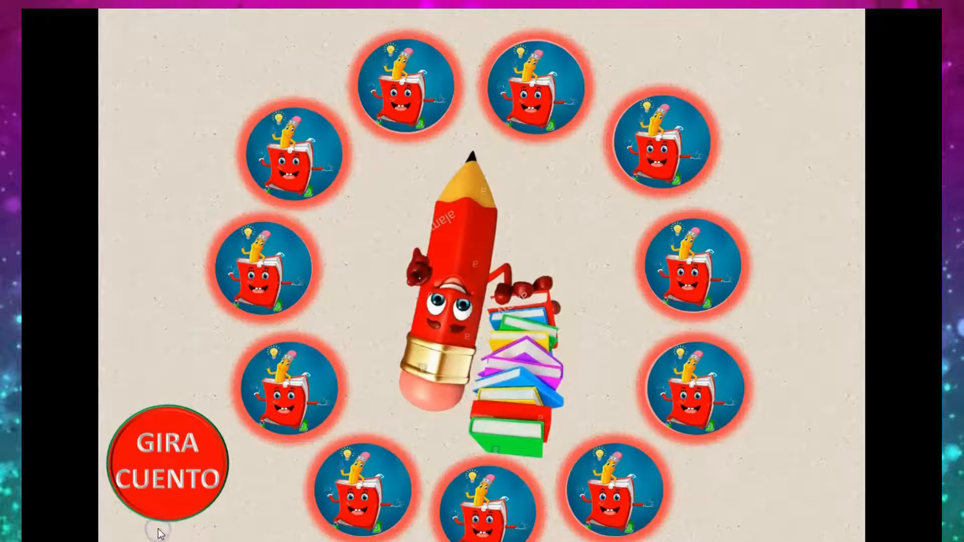
key("Escape")
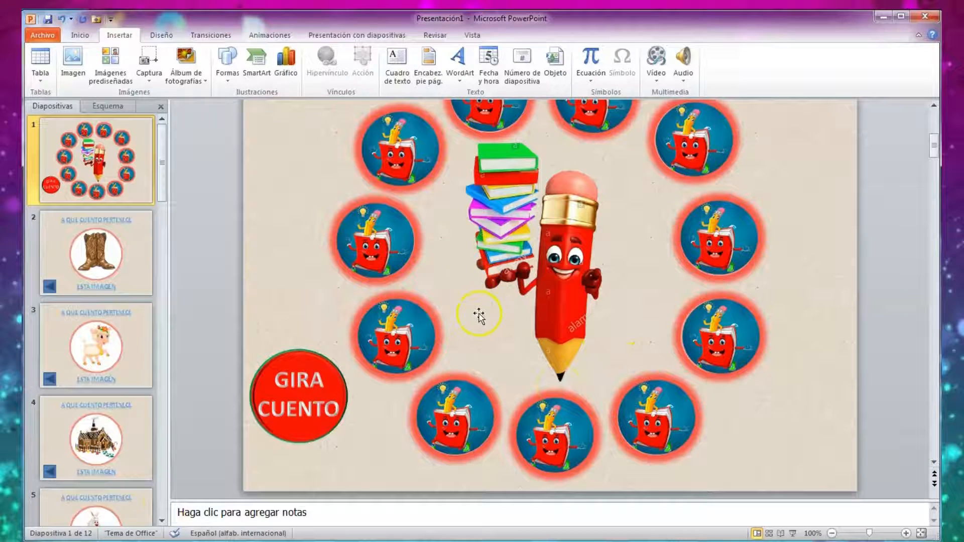
Insert the picture "foto gato con botas" on slide 2 and narrow it from both sides to about 17,8 cm wide.
scroll(478, 312, "up", 1)
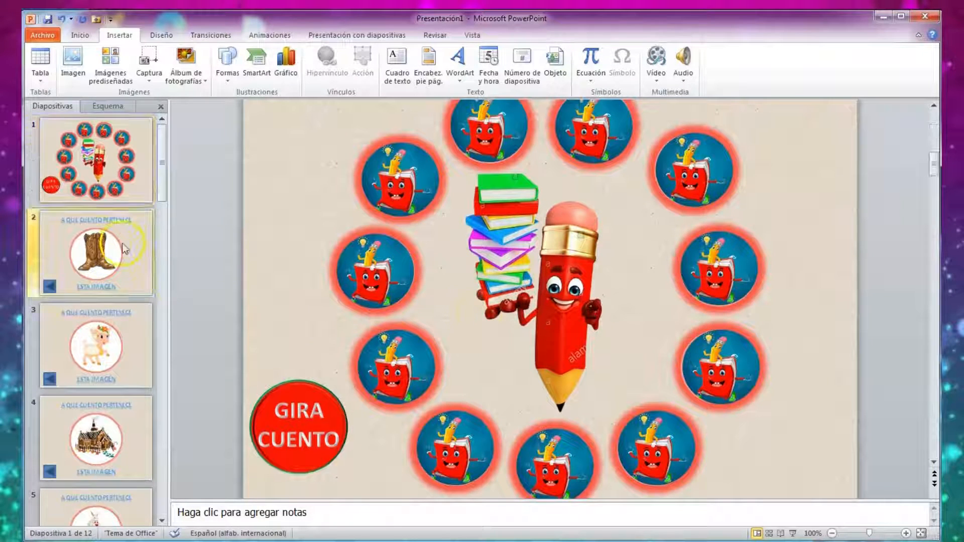
left_click(106, 248)
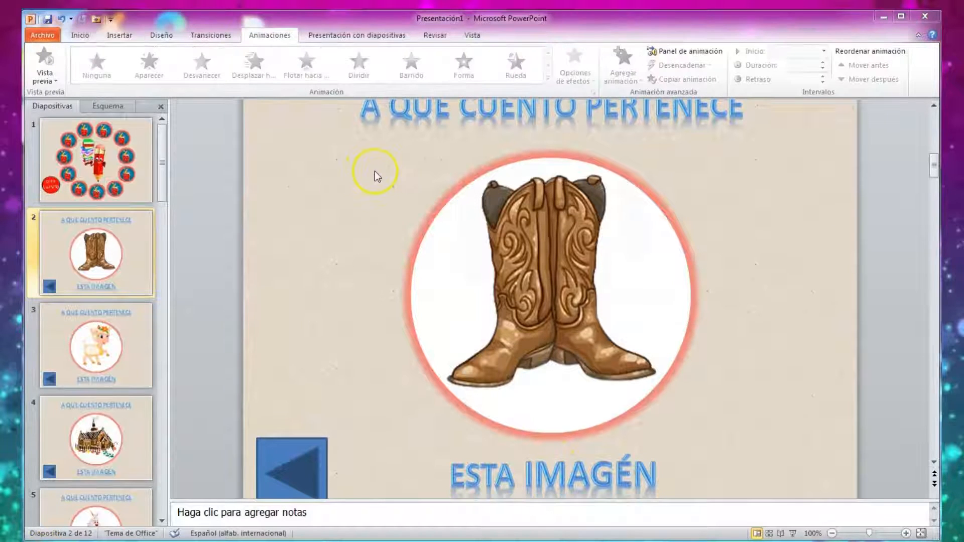
left_click(122, 36)
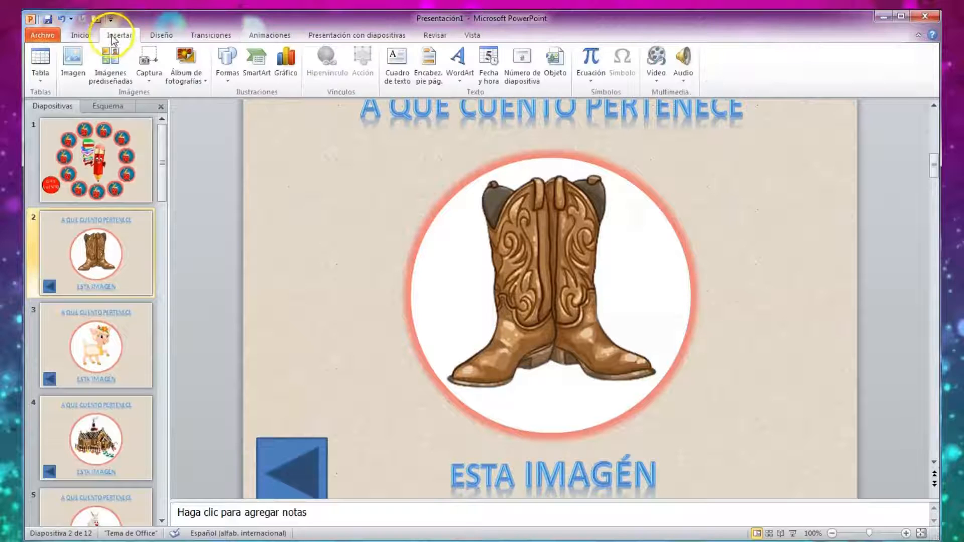
left_click(78, 69)
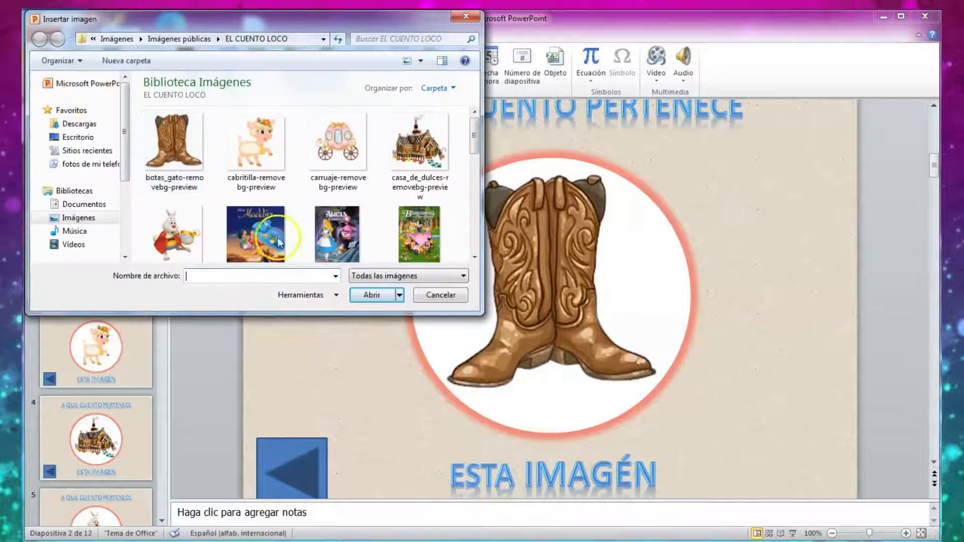
left_click(472, 257)
left_click(472, 258)
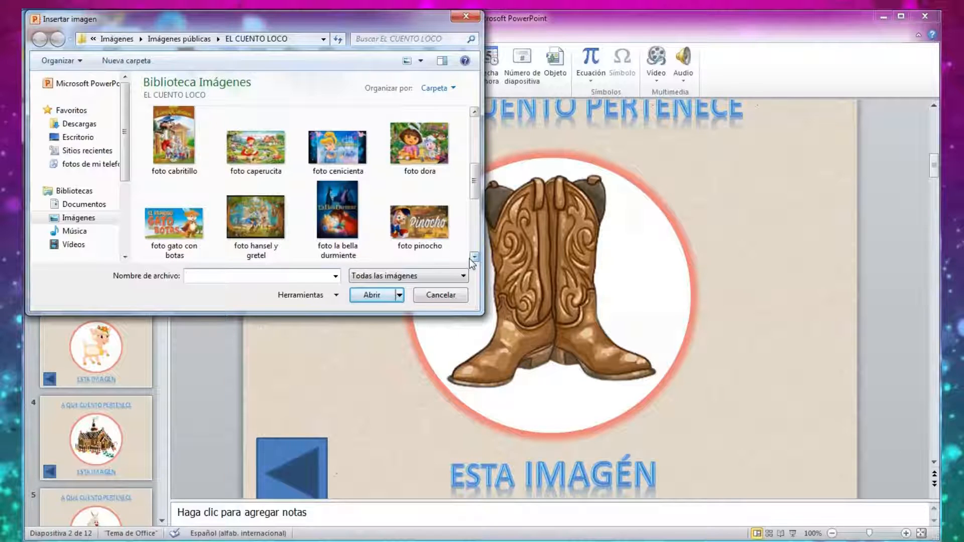
left_click(171, 226)
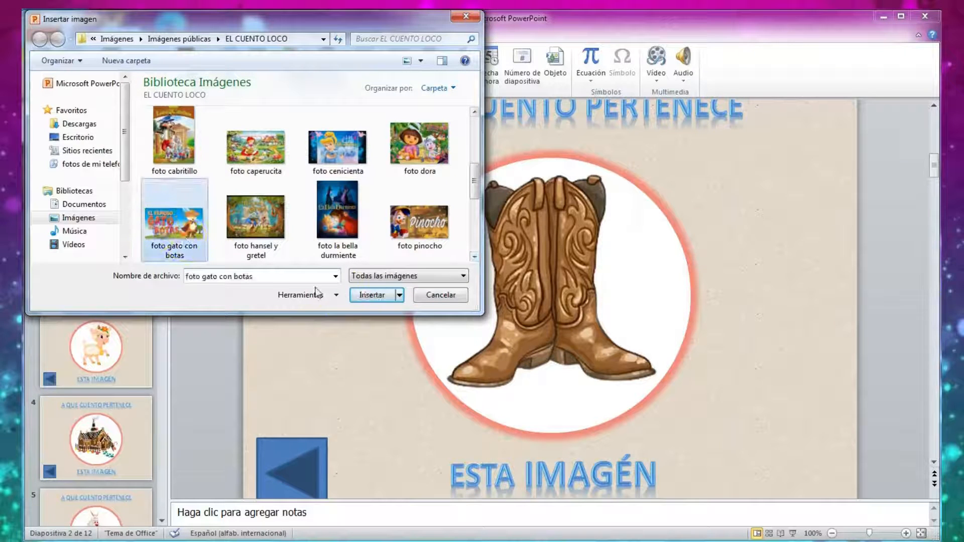
left_click(353, 297)
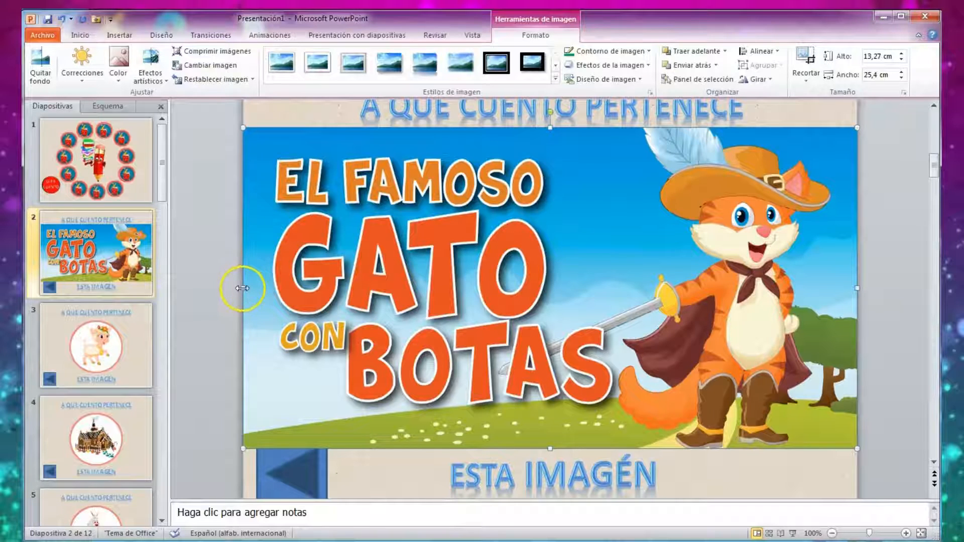
left_click_drag(243, 286, 337, 288)
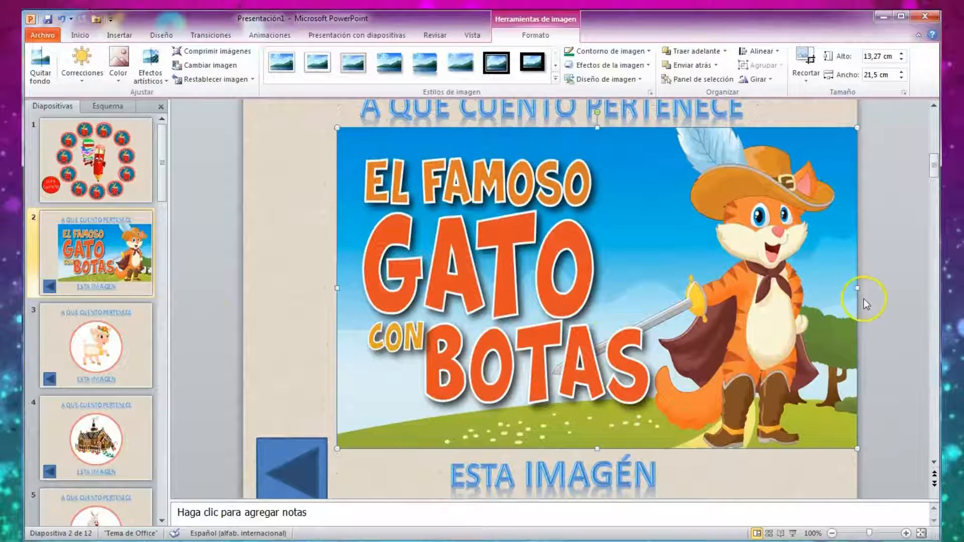
left_click_drag(859, 287, 768, 309)
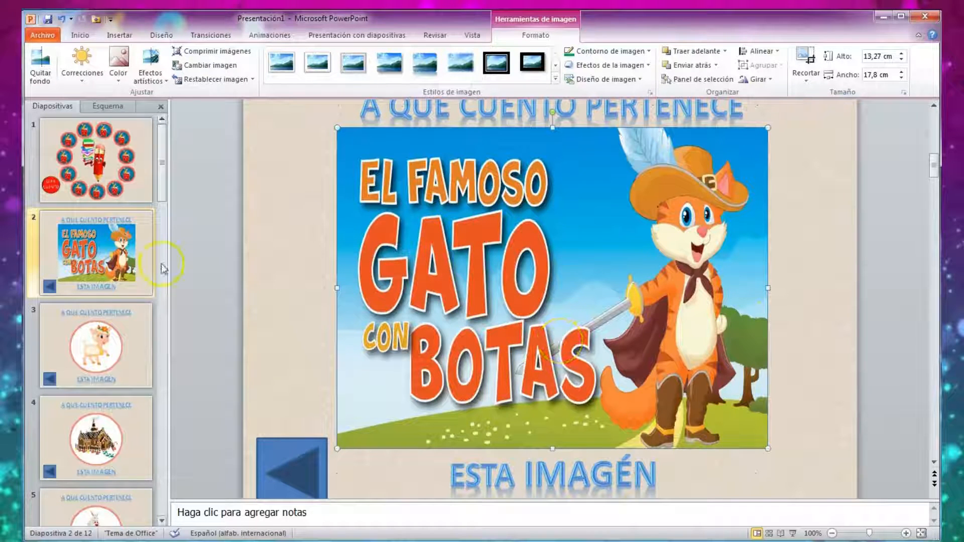
Draw a small circle on slide 2 and place it near the slide's lower-right corner, opposite the arrow button.
left_click(119, 34)
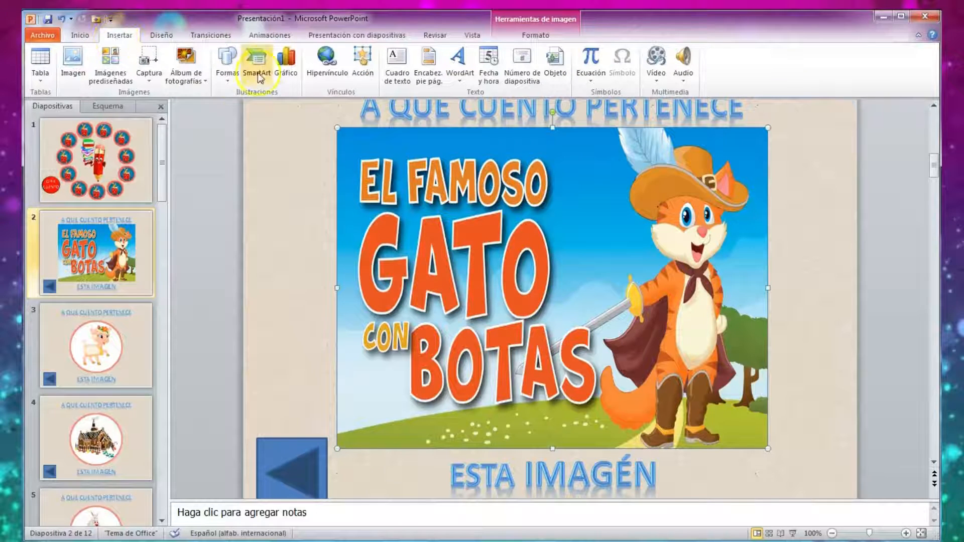
left_click(228, 63)
left_click(285, 111)
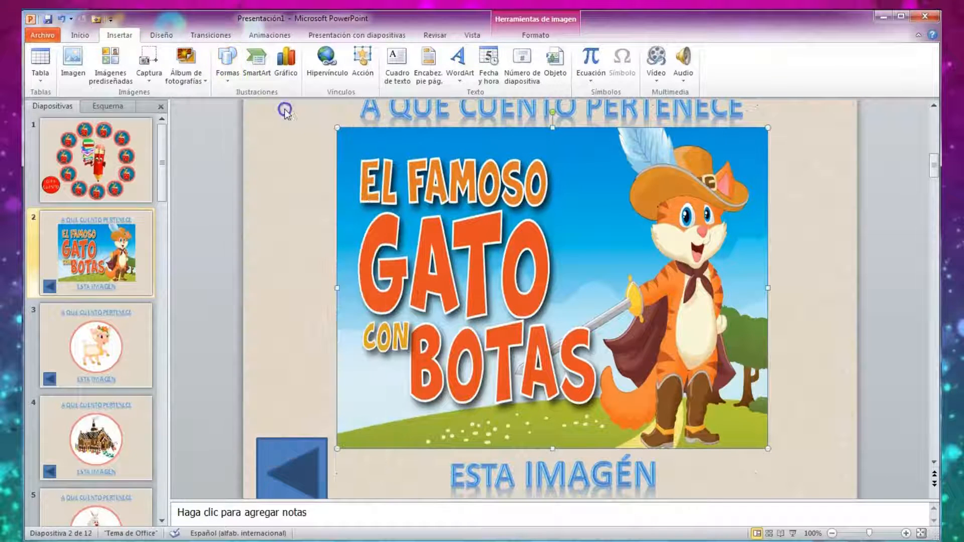
left_click(285, 108)
left_click_drag(312, 138, 775, 473)
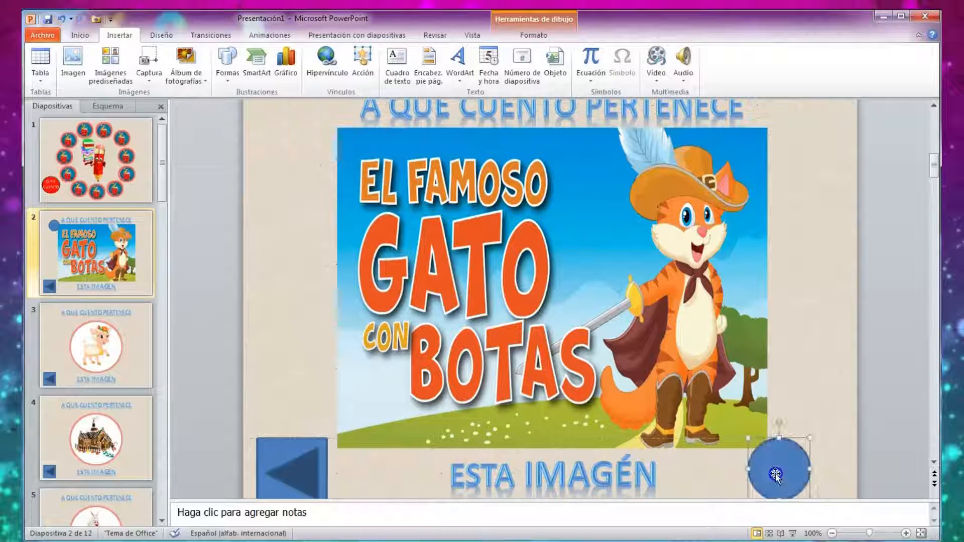
Set the small circle's fill to picture or texture and browse the EL CUENTO LOCO folder for an image file.
right_click(775, 460)
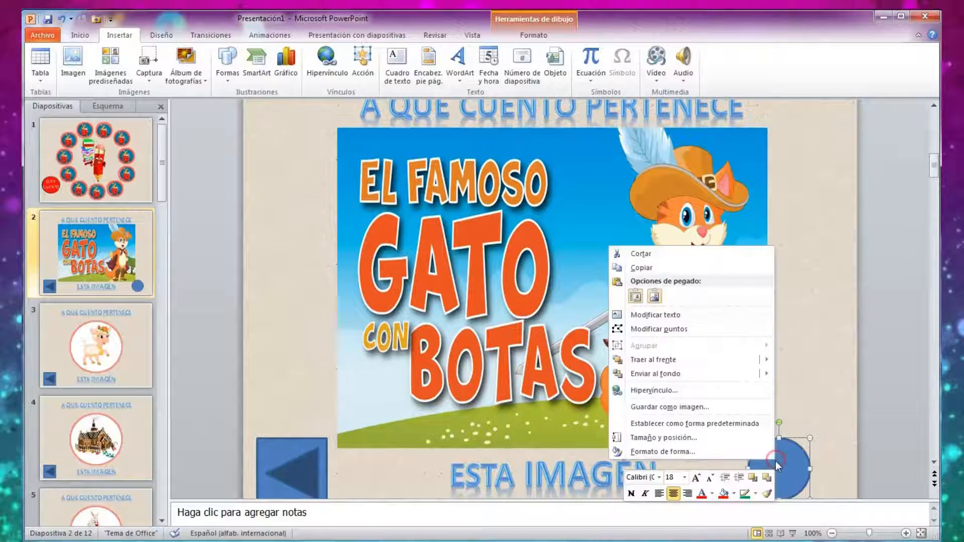
left_click(644, 453)
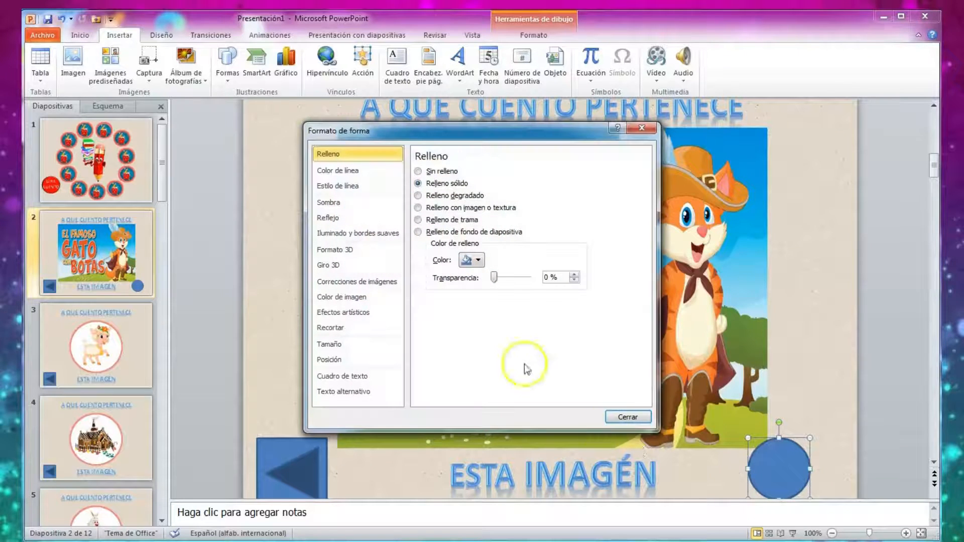
left_click(418, 208)
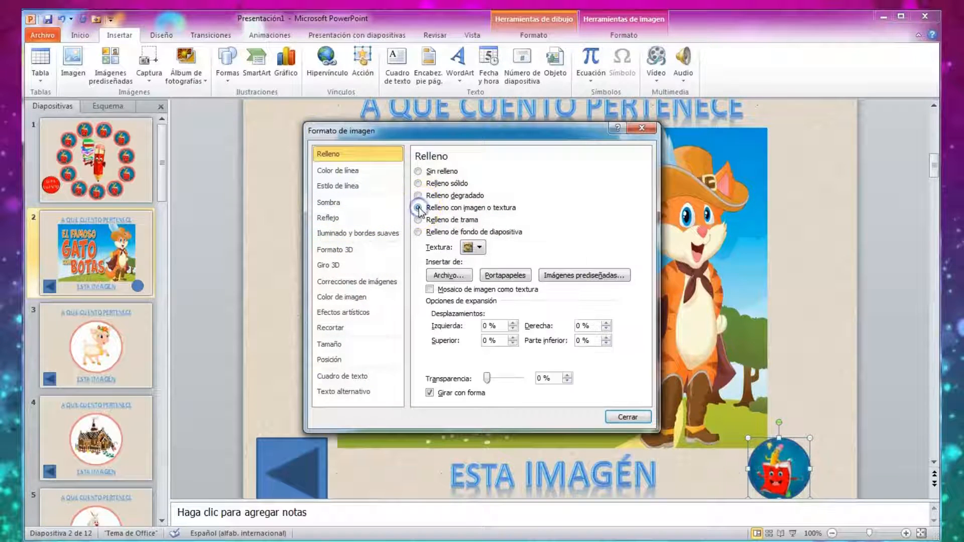
left_click(455, 276)
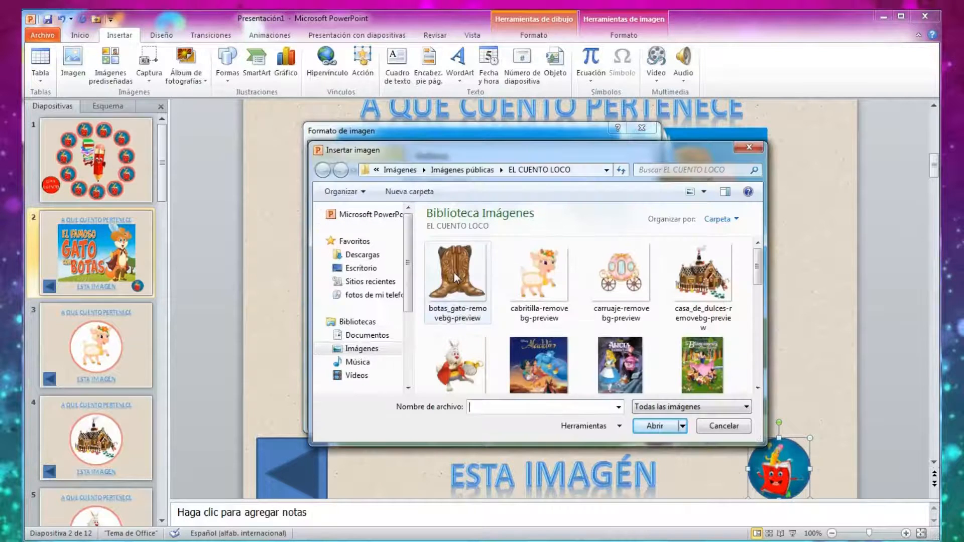
left_click(758, 388)
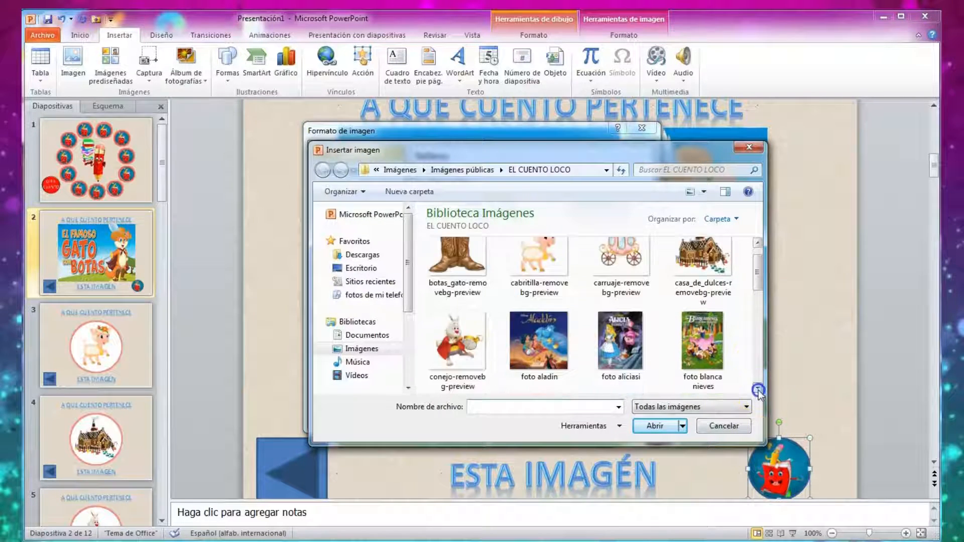
left_click(758, 390)
left_click(758, 390)
left_click(758, 390)
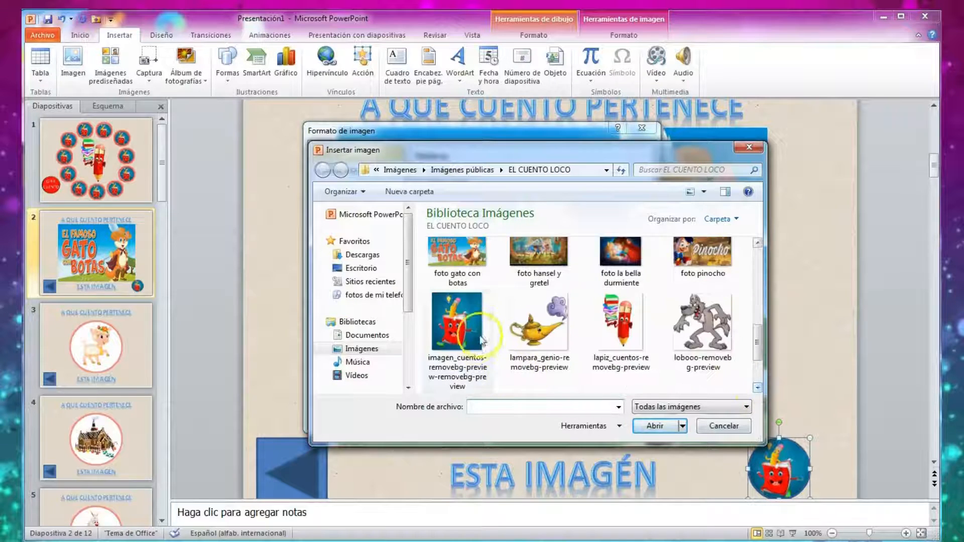
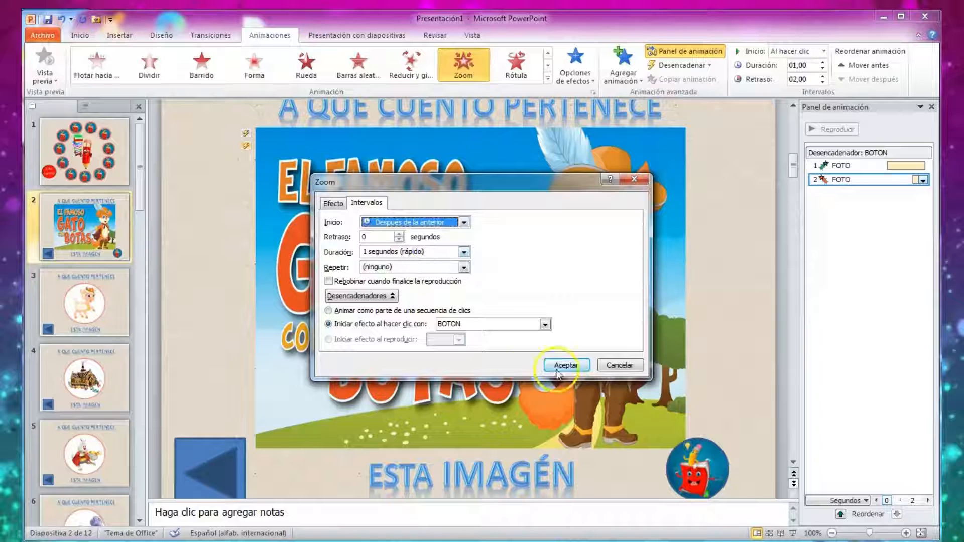
Test slide 2 in the slide show by triggering the answer picture with the small picture-filled circle, and end the show.
left_click(793, 534)
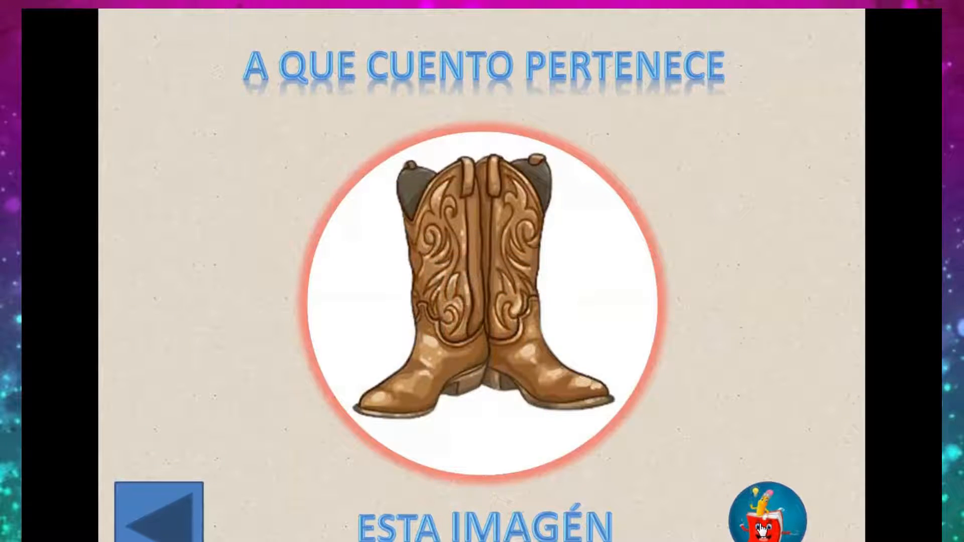
key("Escape")
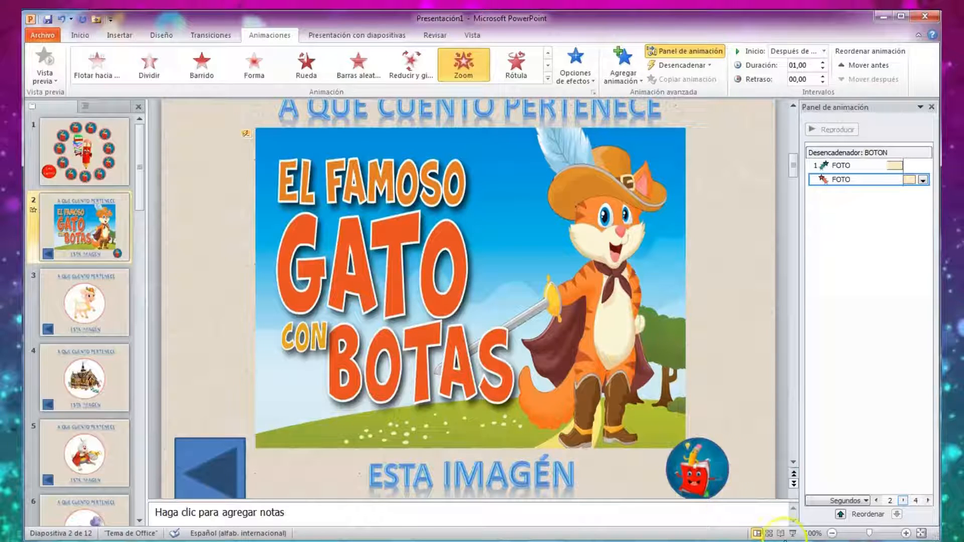
left_click(793, 534)
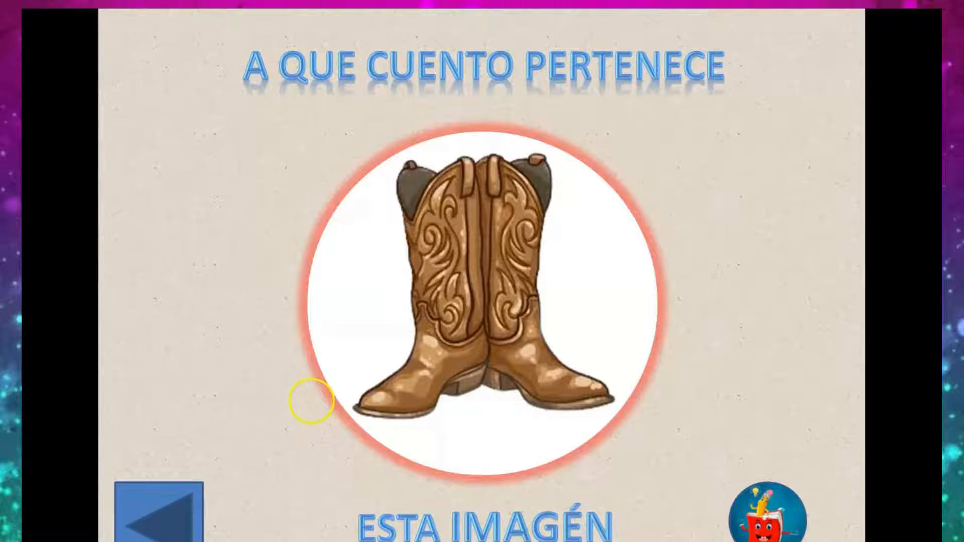
left_click(749, 524)
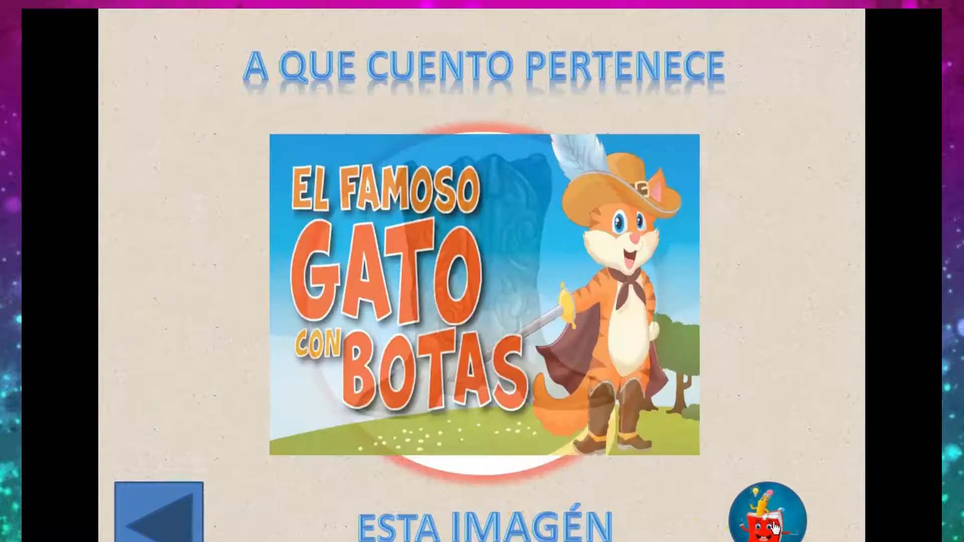
key("Escape")
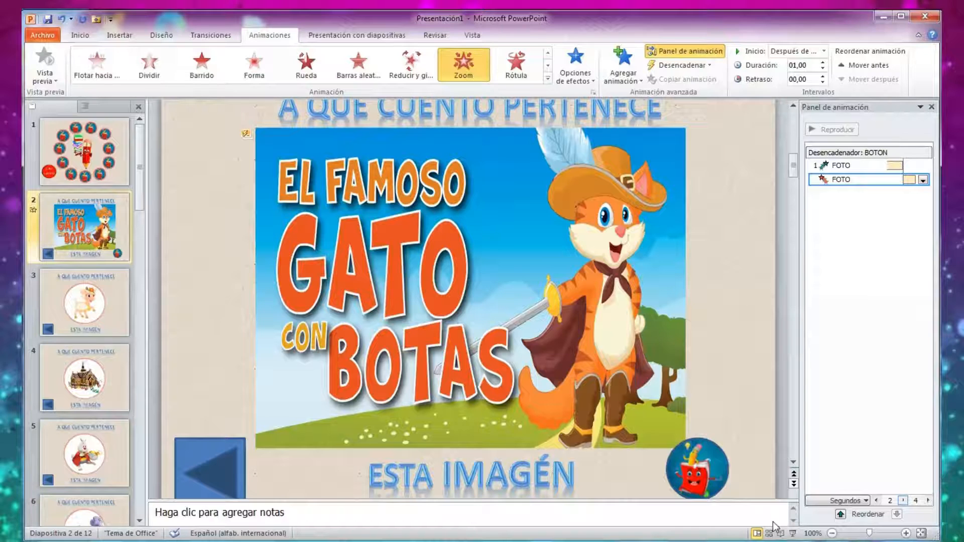
Set the delay of the FOTO picture's Zoom exit effect on slide 2 to 2,5 seconds.
left_click(923, 180)
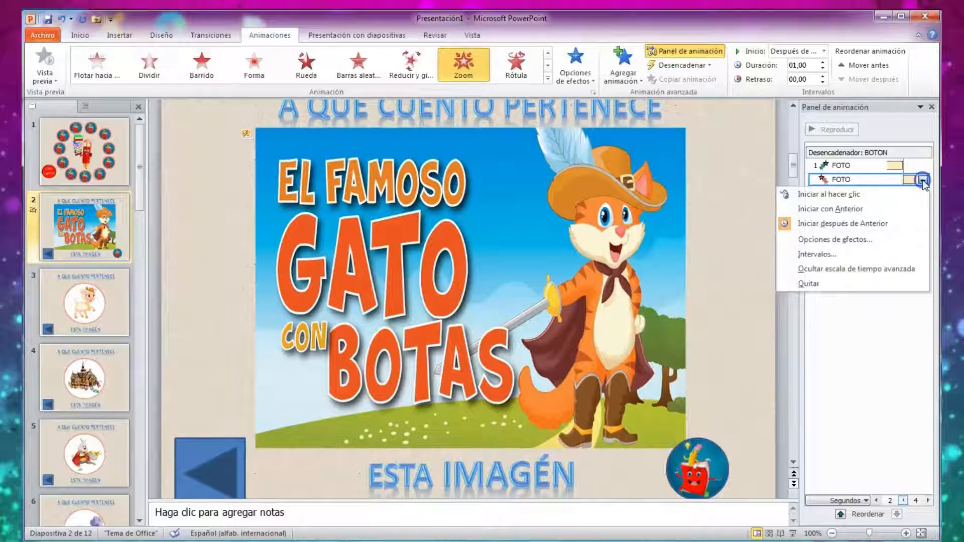
left_click(823, 254)
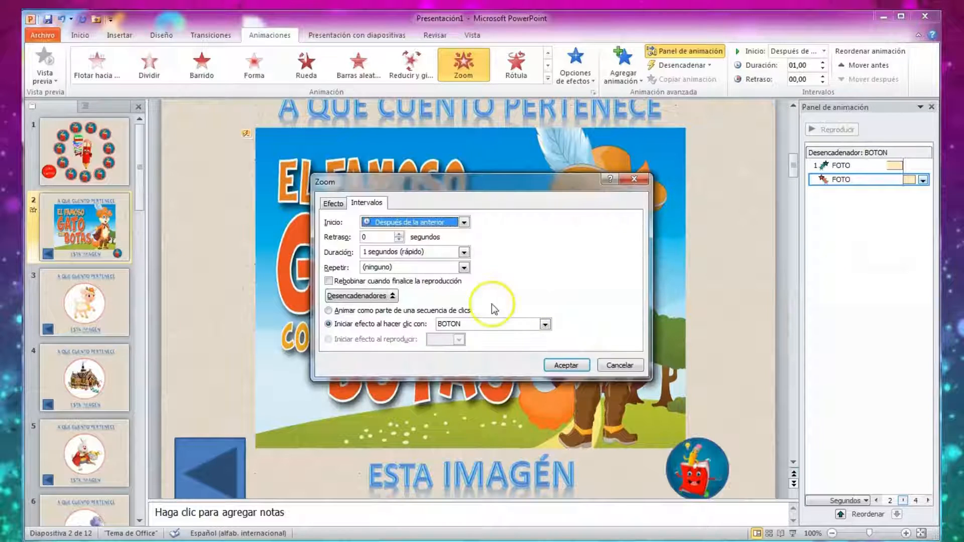
left_click(400, 235)
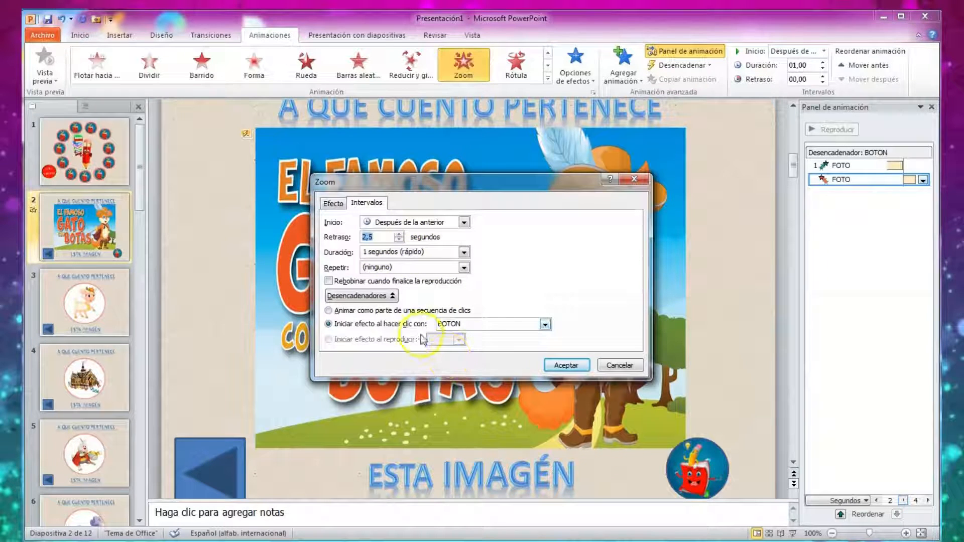
left_click(565, 365)
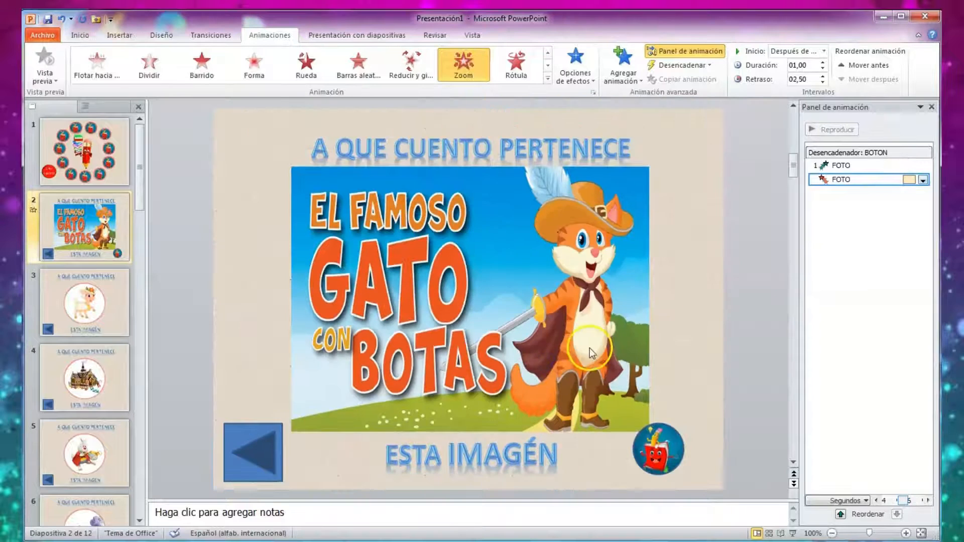
Run slide 2 again to test the answer picture's delayed exit, end the show and close the animation pane.
left_click(793, 534)
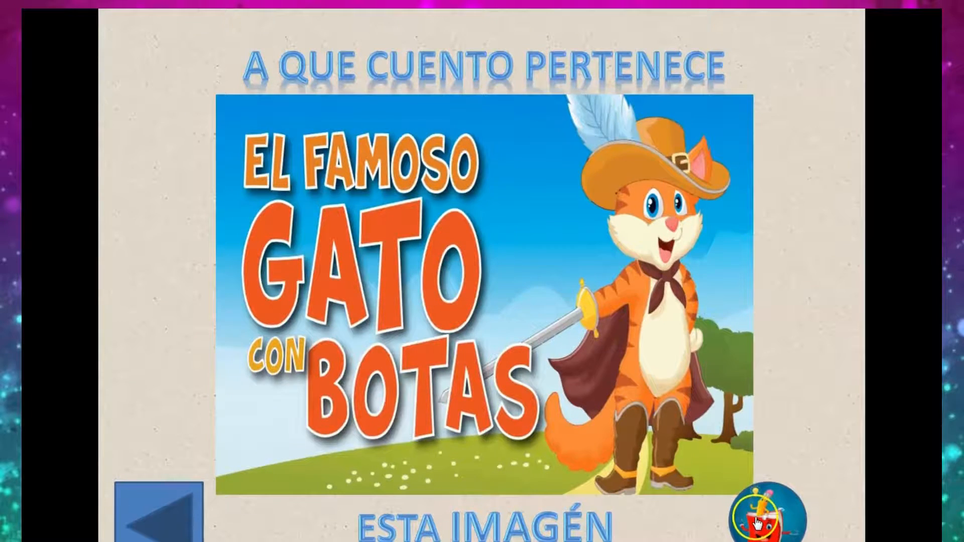
left_click(765, 528)
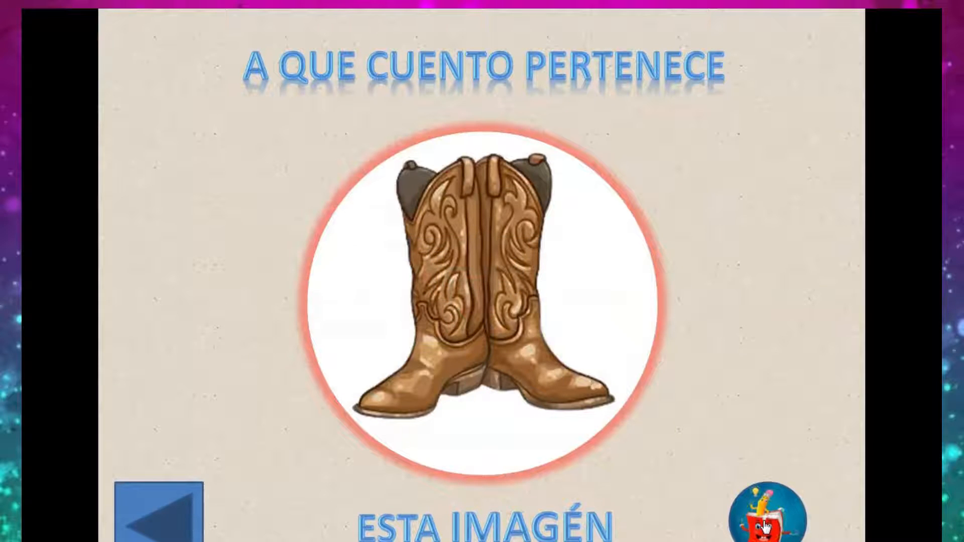
key("Escape")
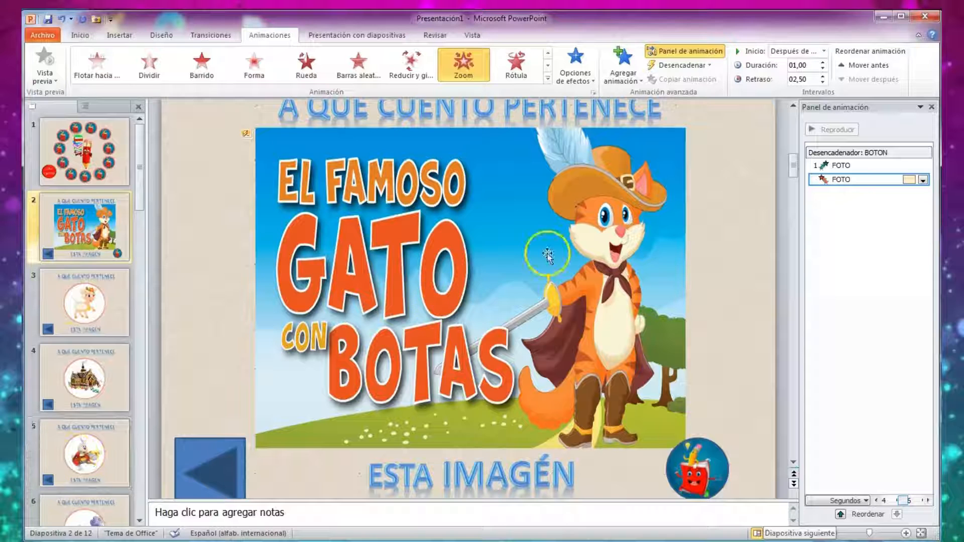
left_click(931, 107)
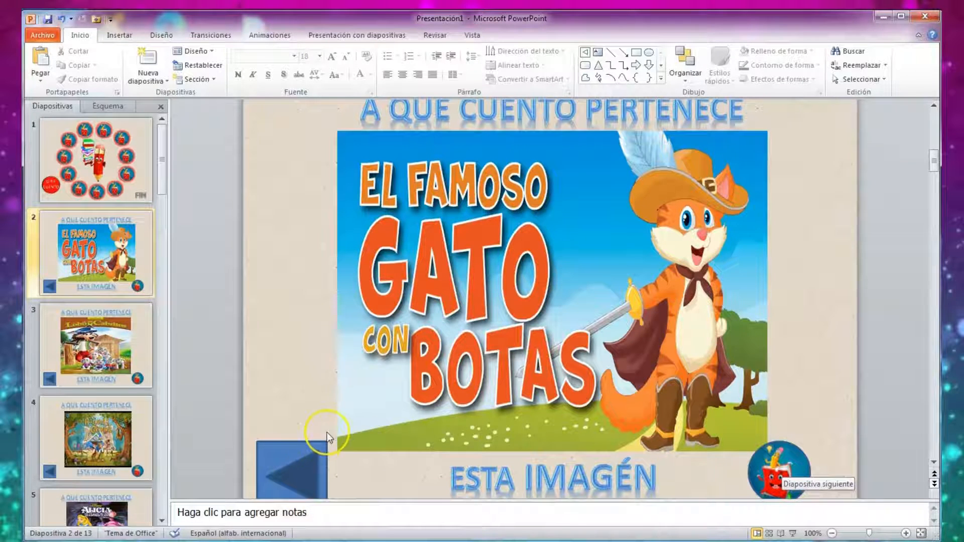
Insert the audio file "circo-" from the Descargas folder on slide 1 and lower its playback volume.
scroll(327, 433, "up", 2)
left_click(118, 170)
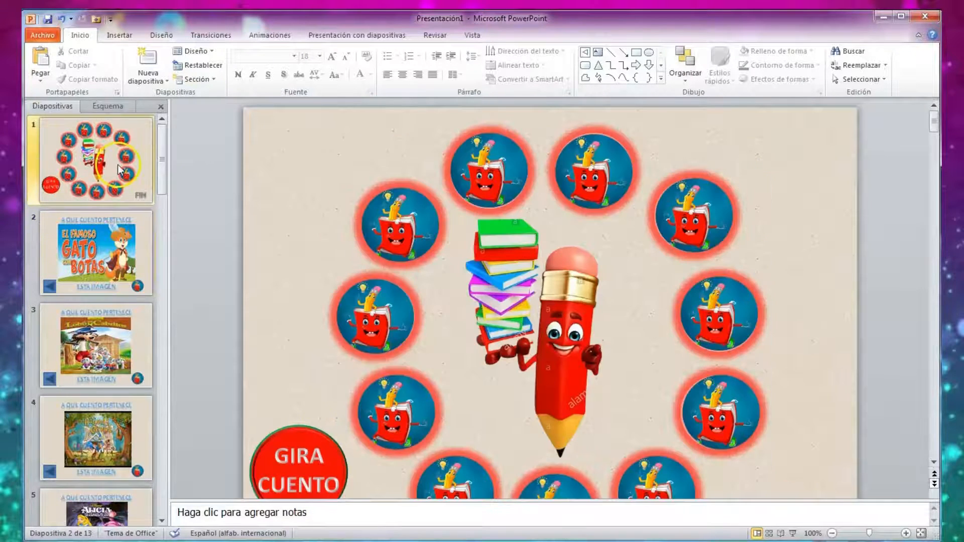
scroll(425, 294, "down", 1)
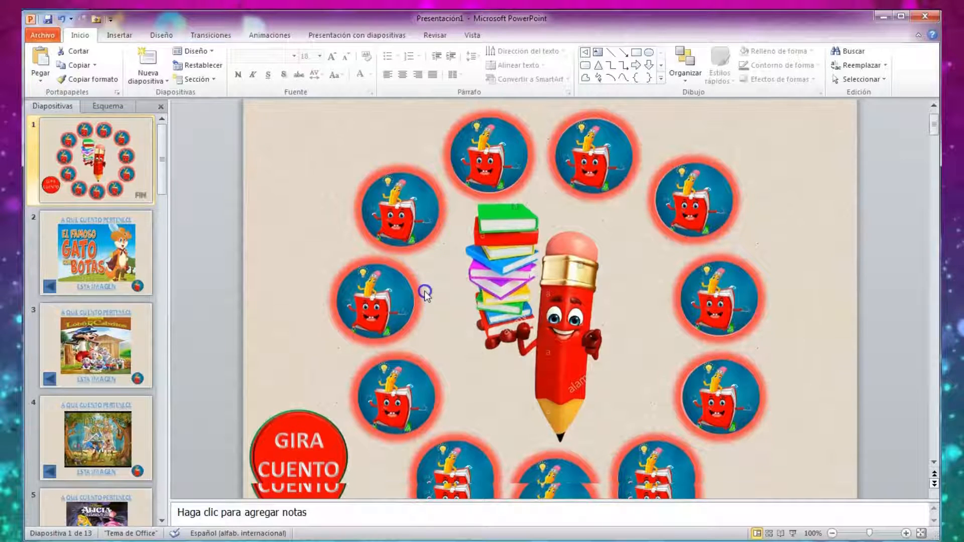
left_click(124, 36)
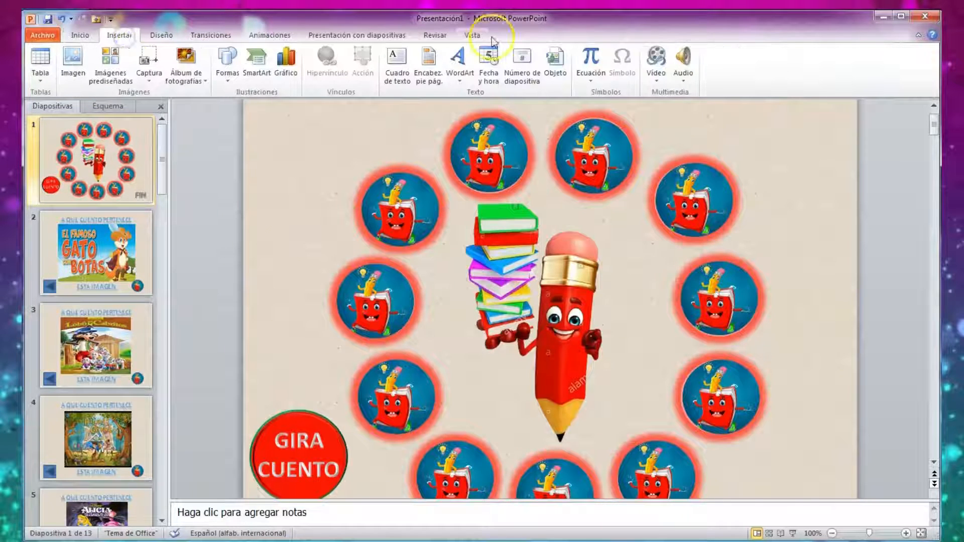
left_click(685, 82)
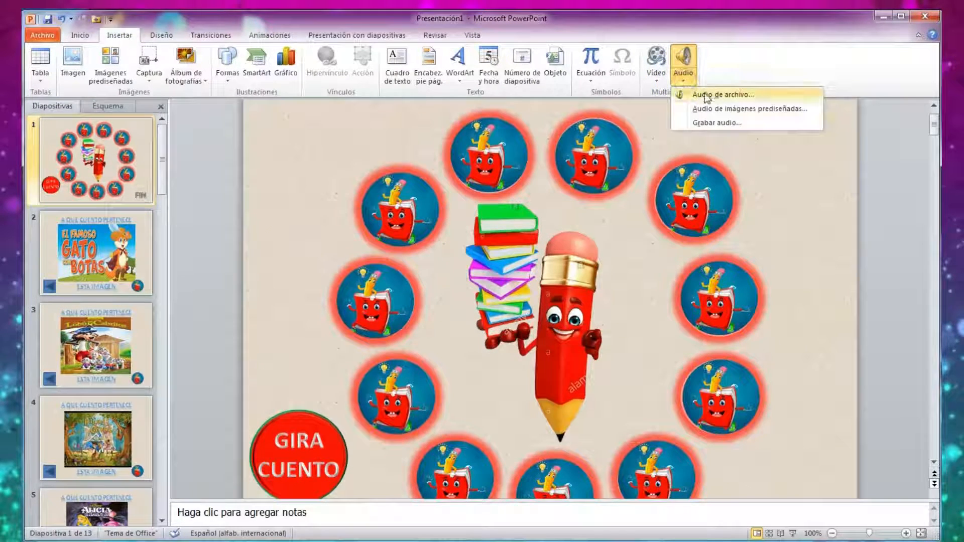
left_click(703, 94)
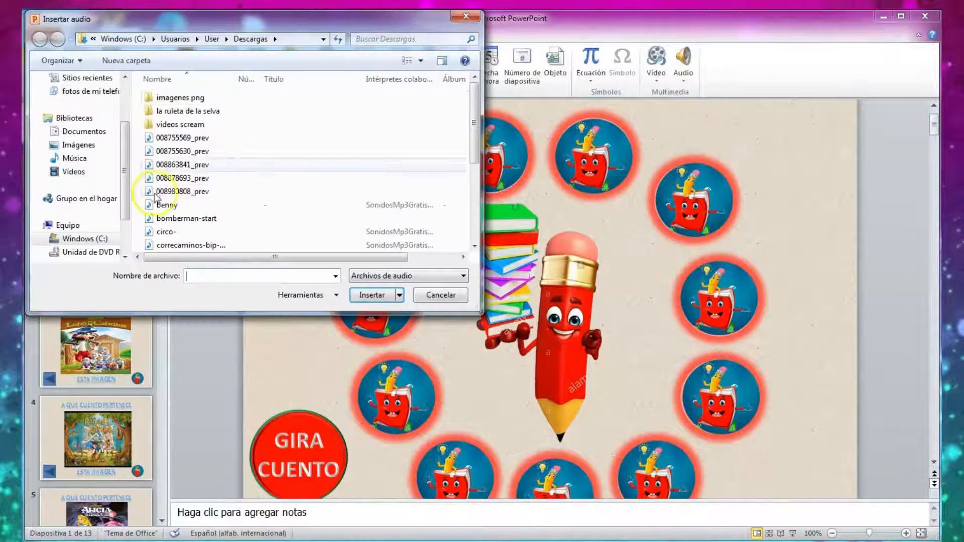
left_click(170, 232)
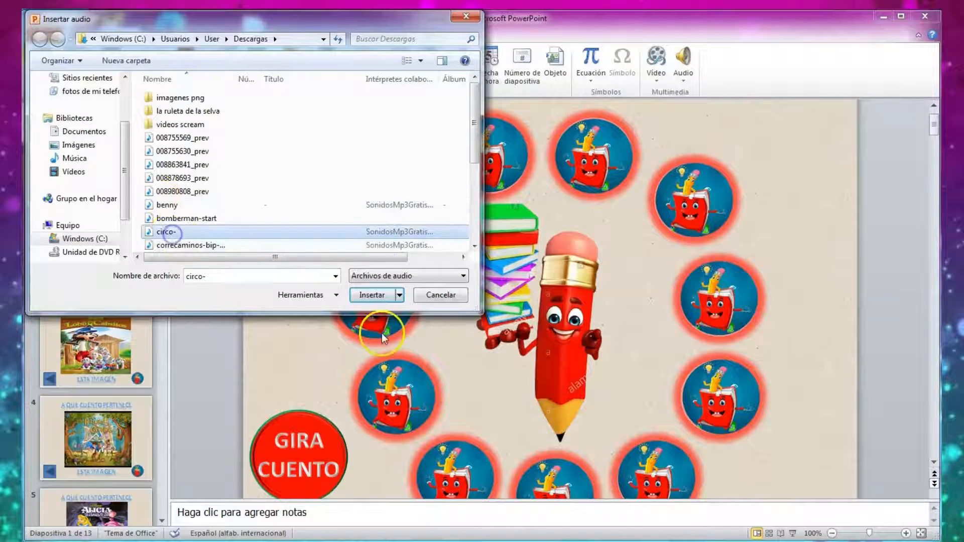
left_click(372, 295)
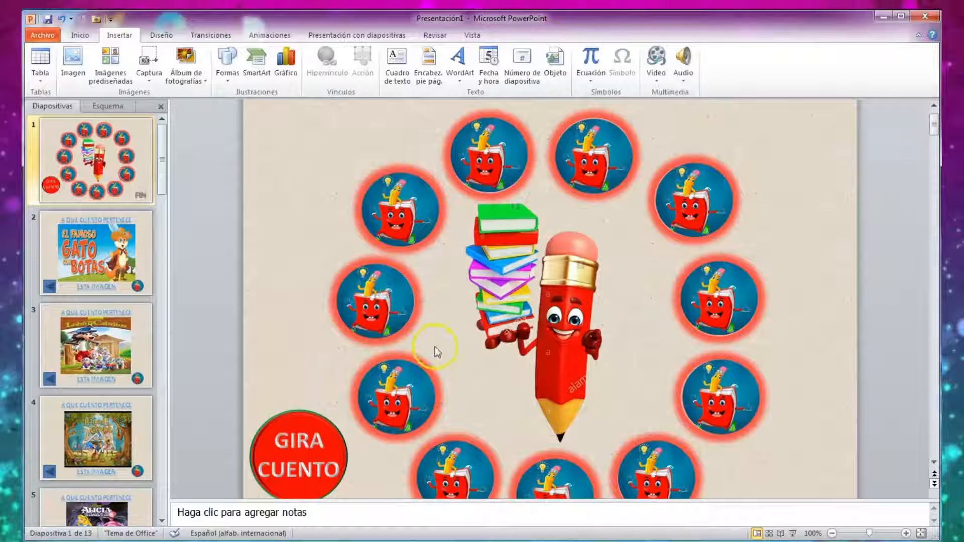
mouse_move(621, 354)
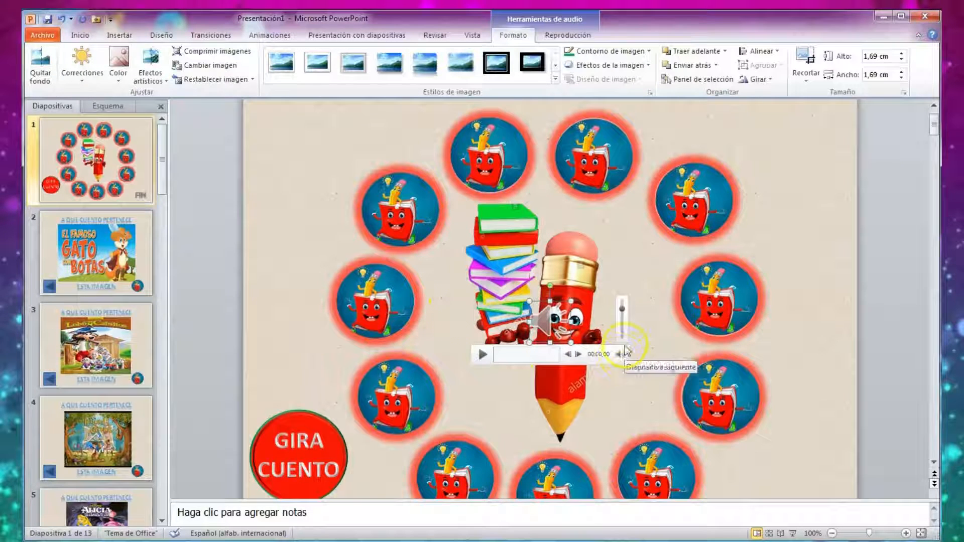
left_click_drag(623, 310, 625, 327)
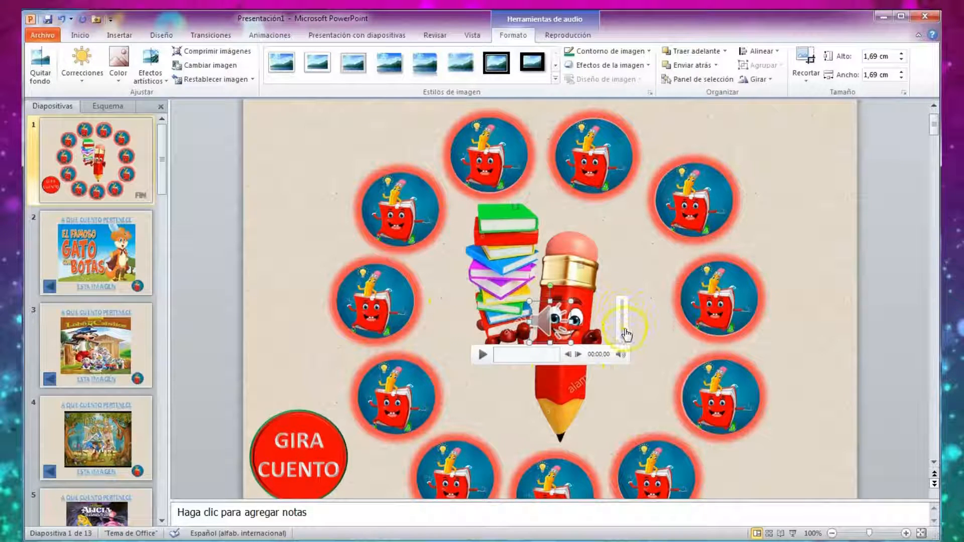
Show the animation pane and move the circo-.mp3 playback under the BOTON trigger, between the two LAPIZ effects.
left_click(269, 34)
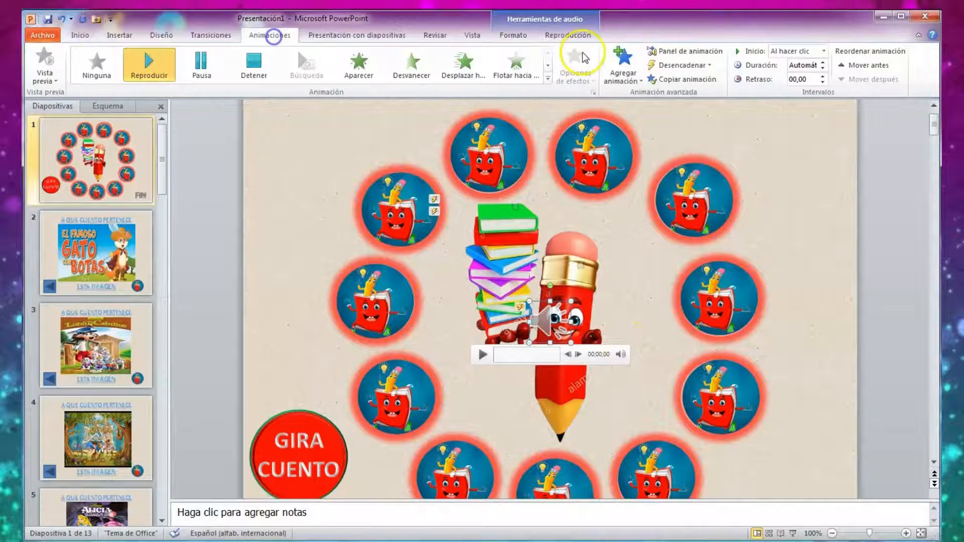
left_click(684, 51)
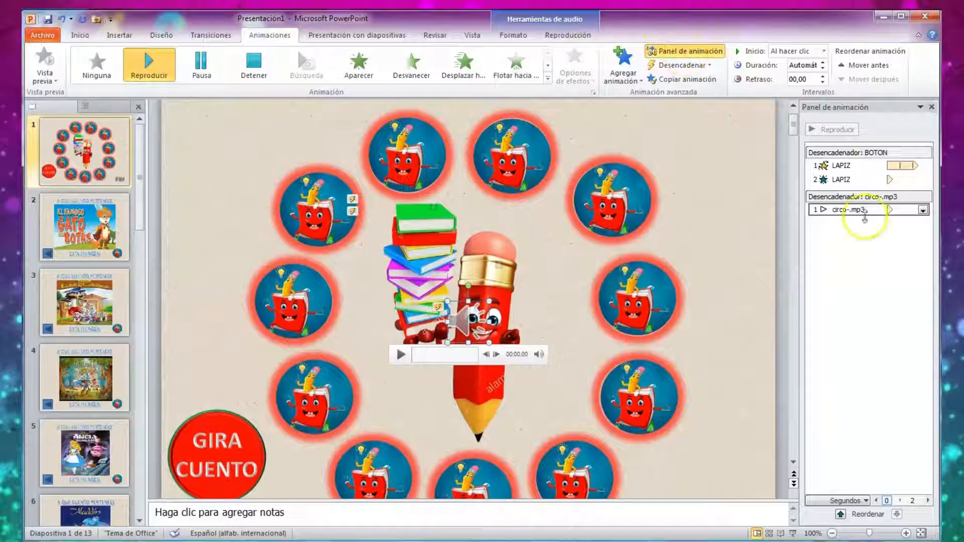
left_click_drag(865, 216, 876, 185)
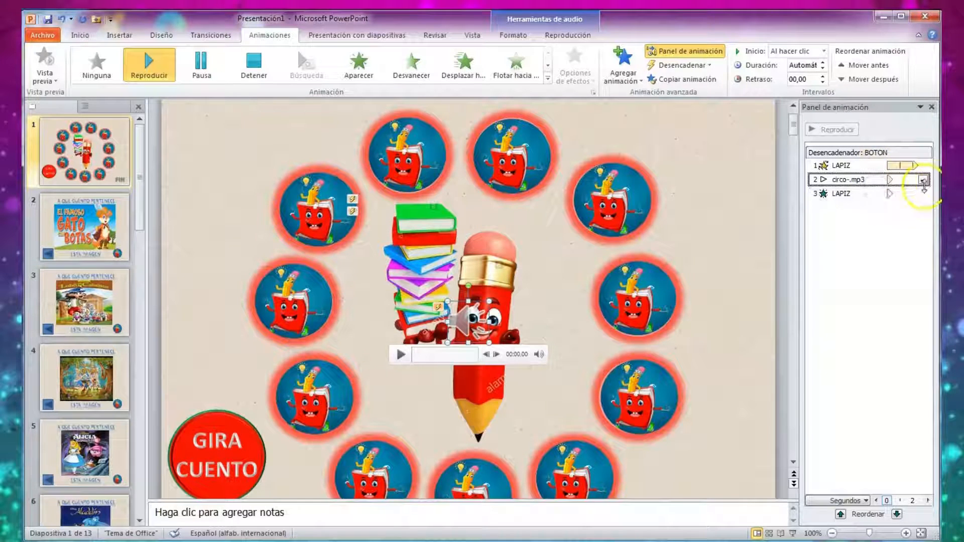
Set the circo-.mp3 playback to start with the previous effect (Con la anterior).
left_click(923, 180)
left_click(816, 255)
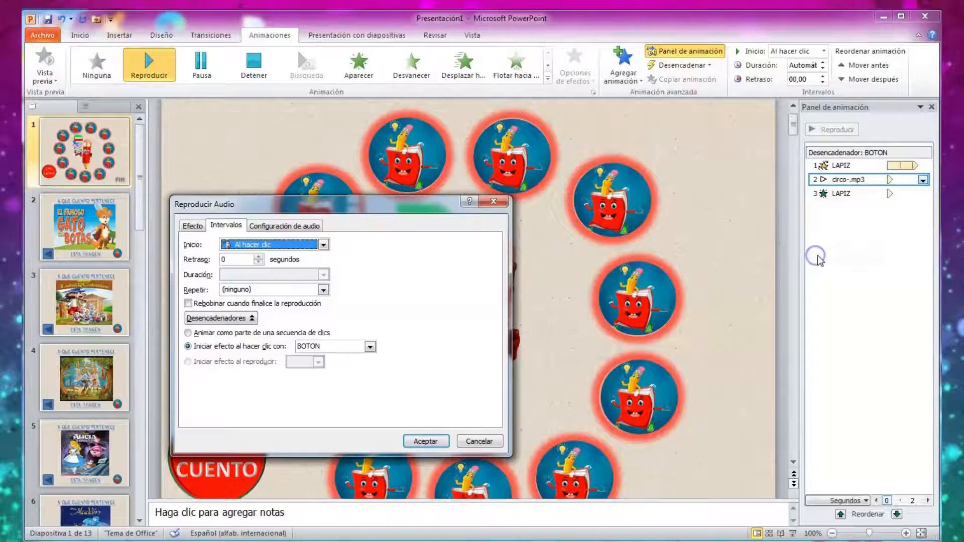
left_click(301, 246)
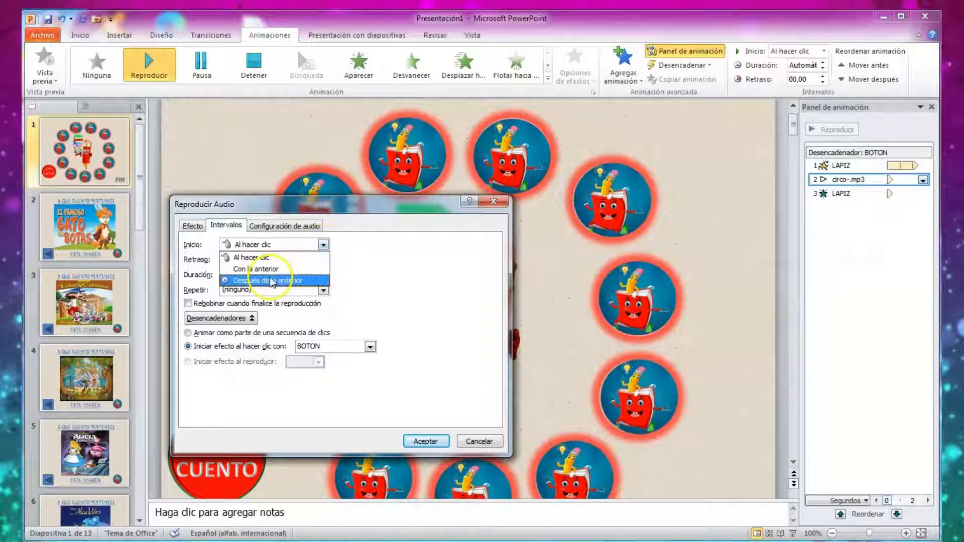
left_click(276, 265)
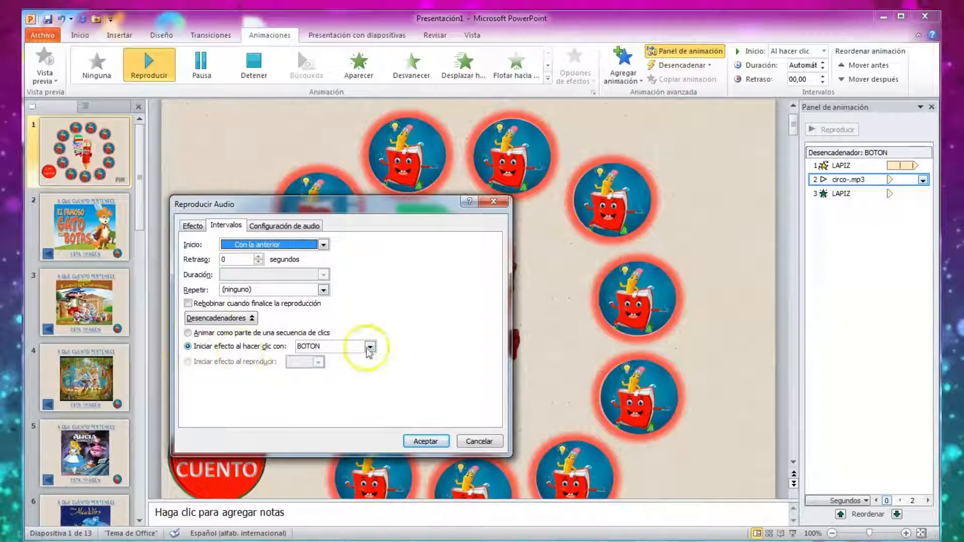
left_click(425, 441)
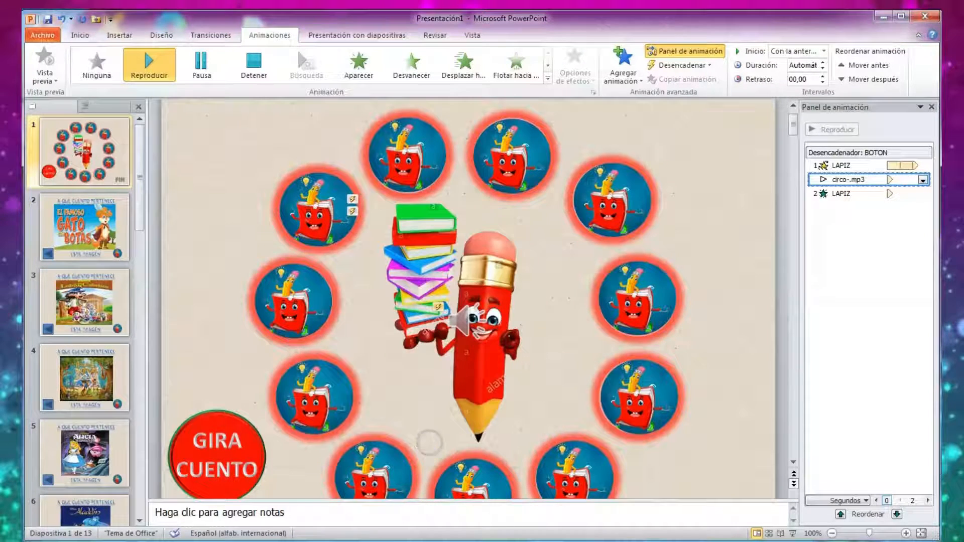
Run slide 1 as a show, use the GIRA CUENTO button to test the pencil's spin with the audio, and end the show.
left_click(792, 534)
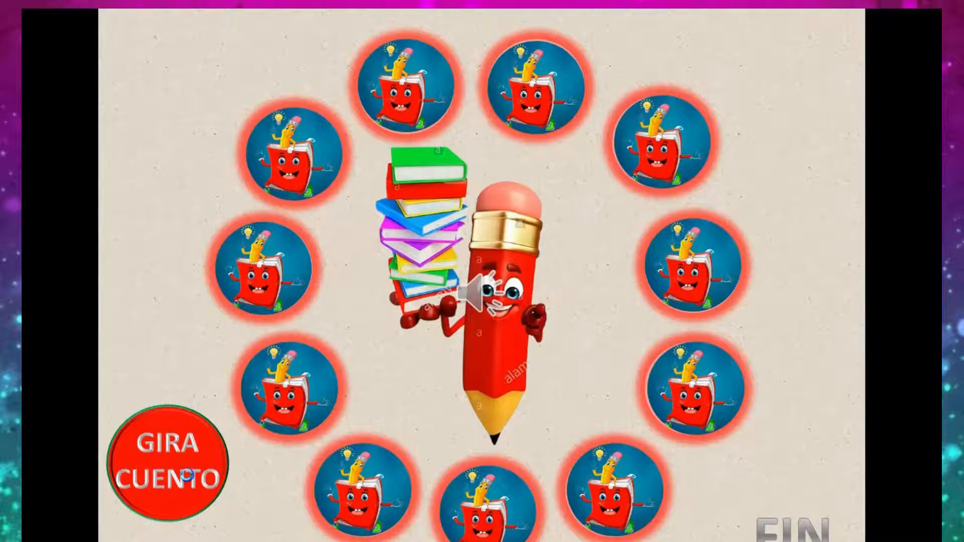
left_click(191, 482)
left_click(194, 451)
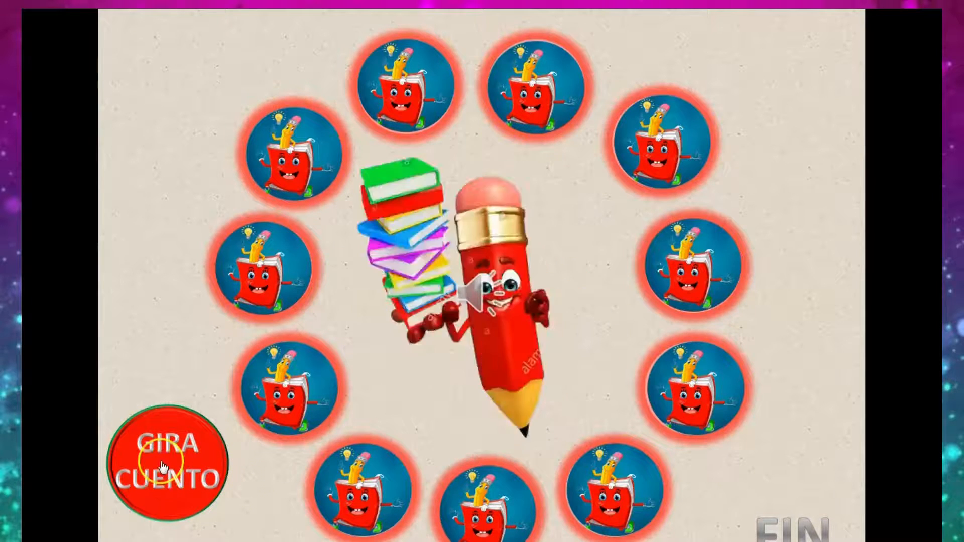
key("Escape")
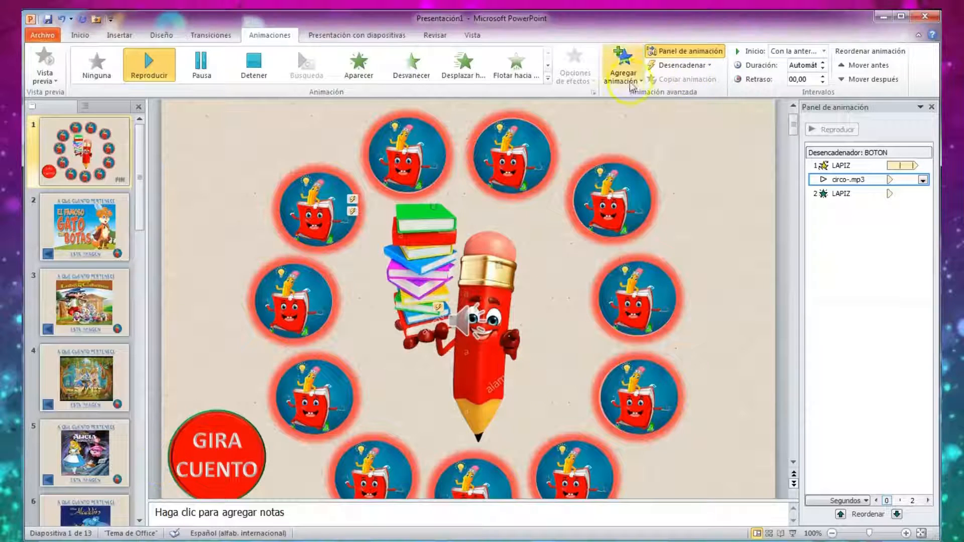
Add a Detener effect to the circo-.mp3 audio on slide 1 and set it to start on a click of BOTON.
left_click(617, 76)
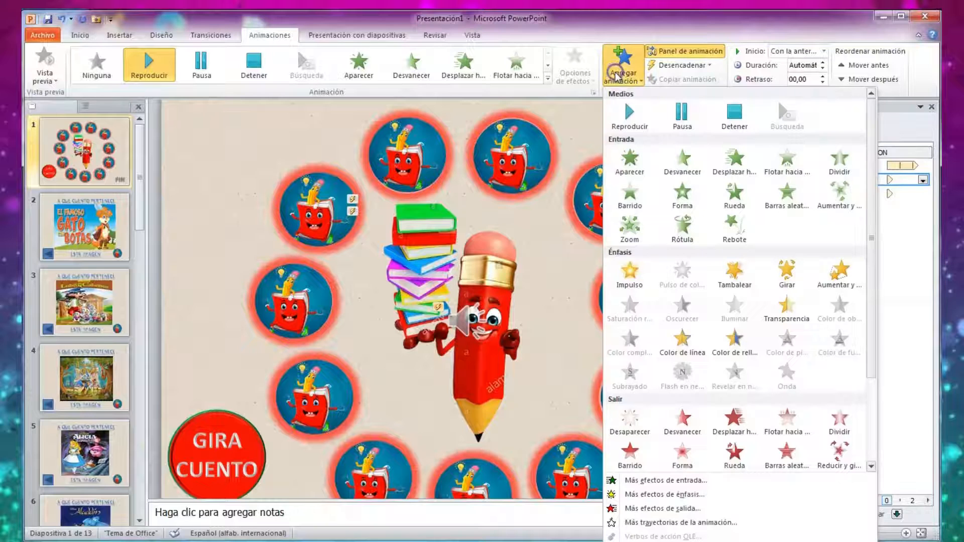
left_click(739, 123)
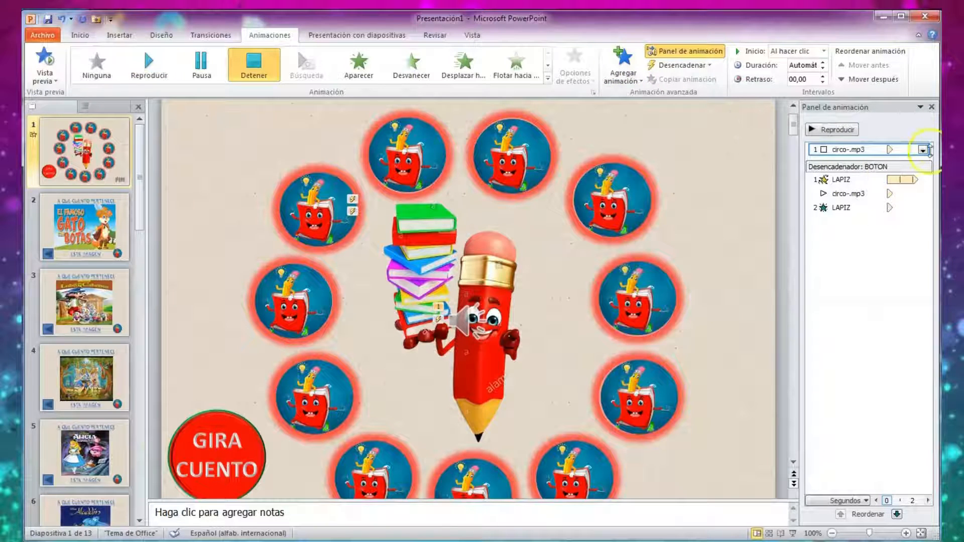
left_click(923, 150)
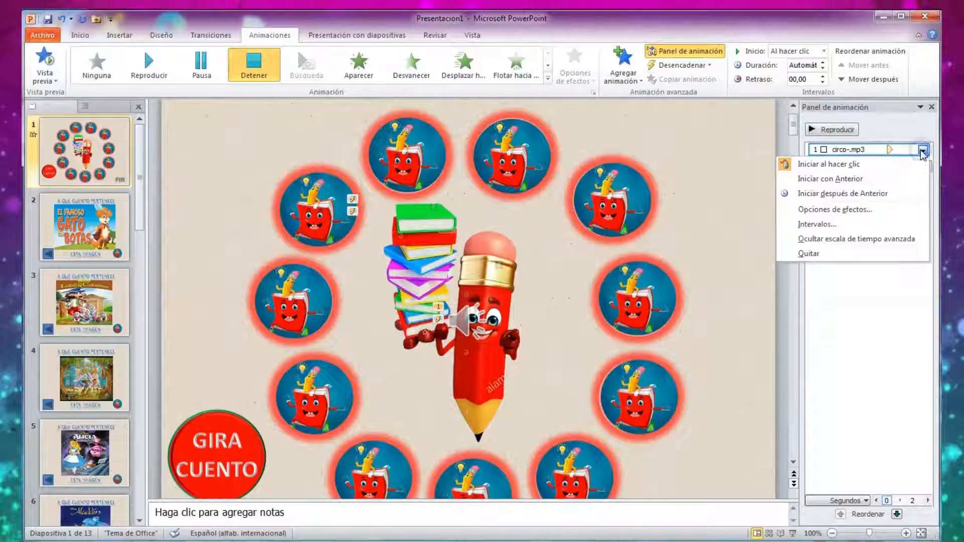
left_click(822, 224)
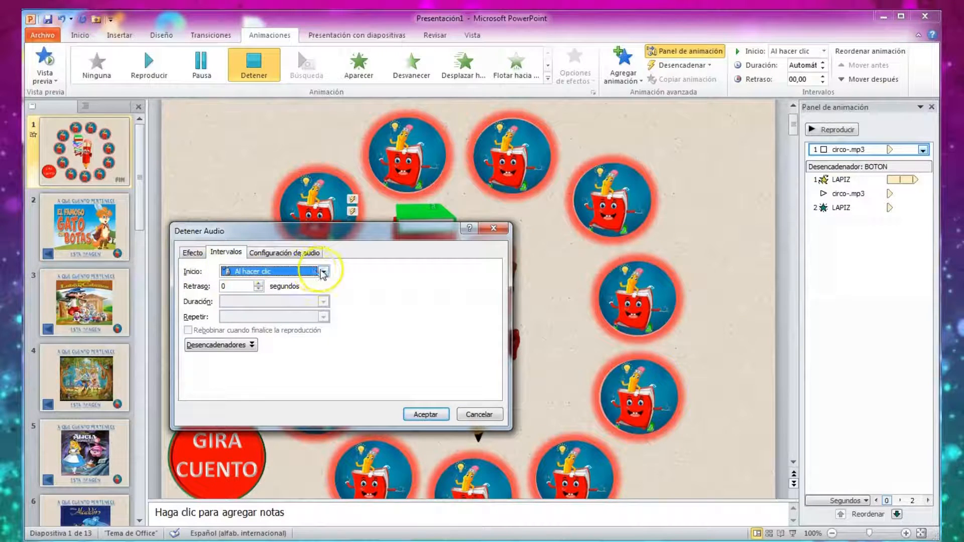
left_click(232, 347)
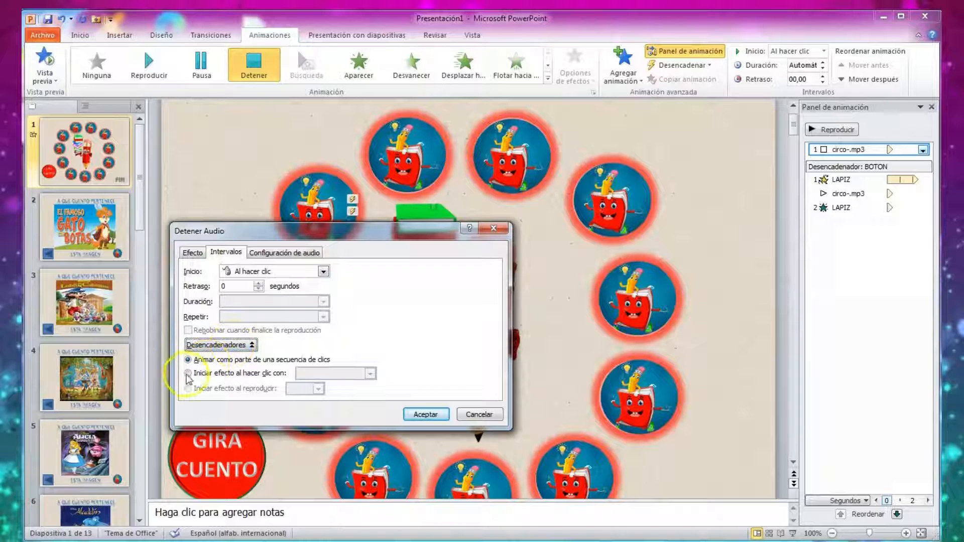
left_click(188, 373)
left_click(370, 374)
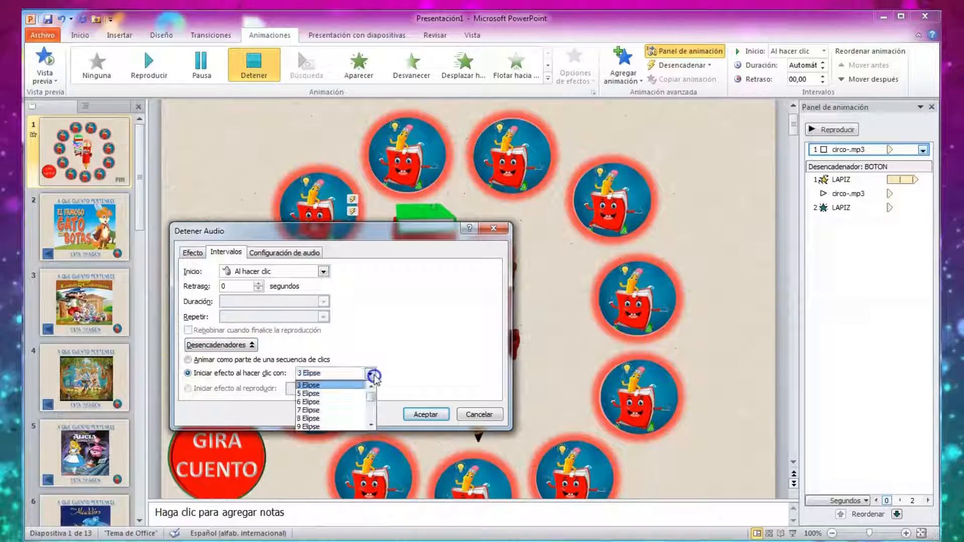
left_click(372, 426)
left_click(372, 426)
left_click(309, 410)
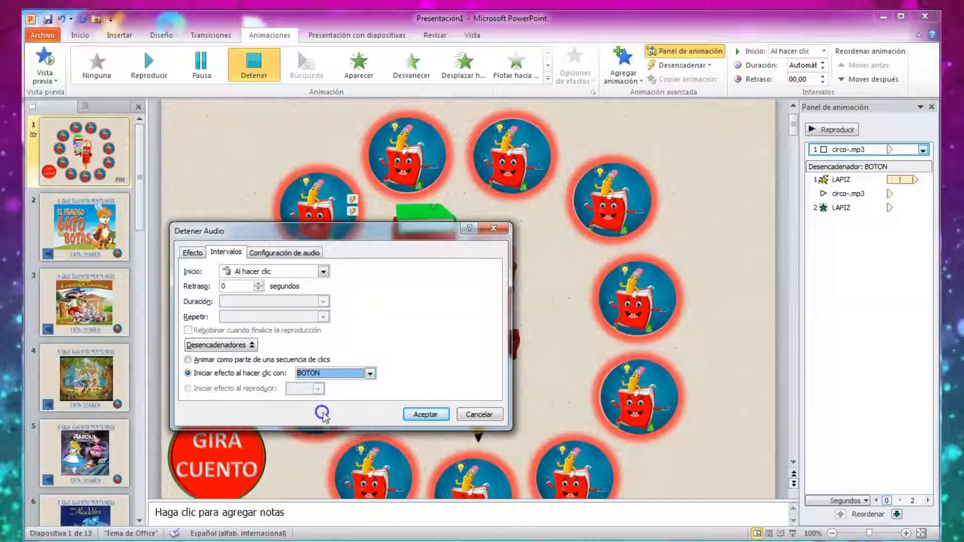
left_click(423, 414)
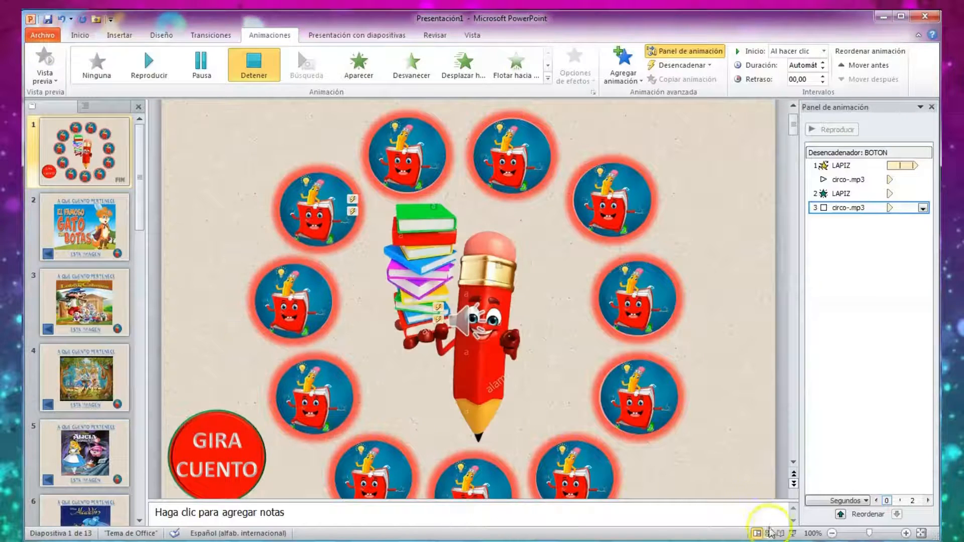
Run slide 1 as a show, use GIRA CUENTO repeatedly to test starting and stopping the spin and audio, and end the show.
left_click(793, 534)
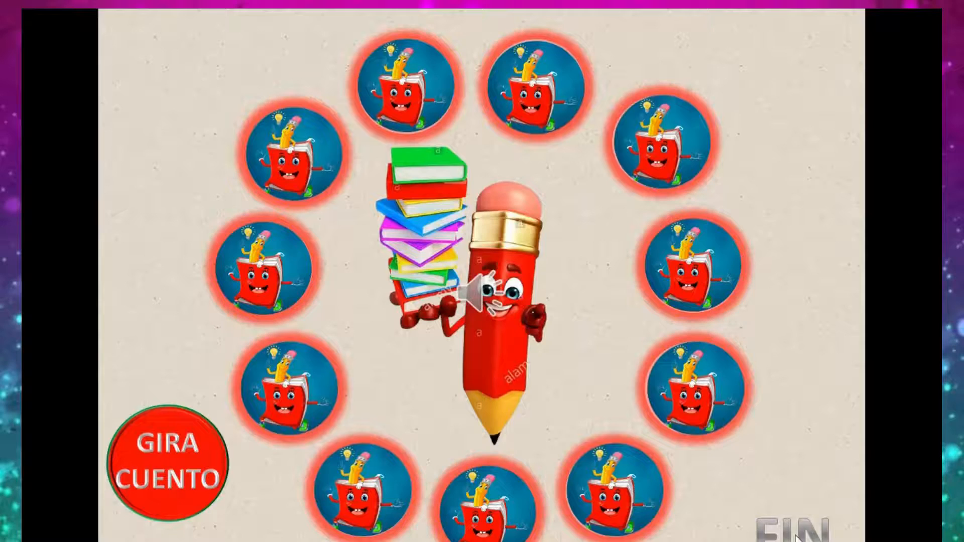
left_click(144, 449)
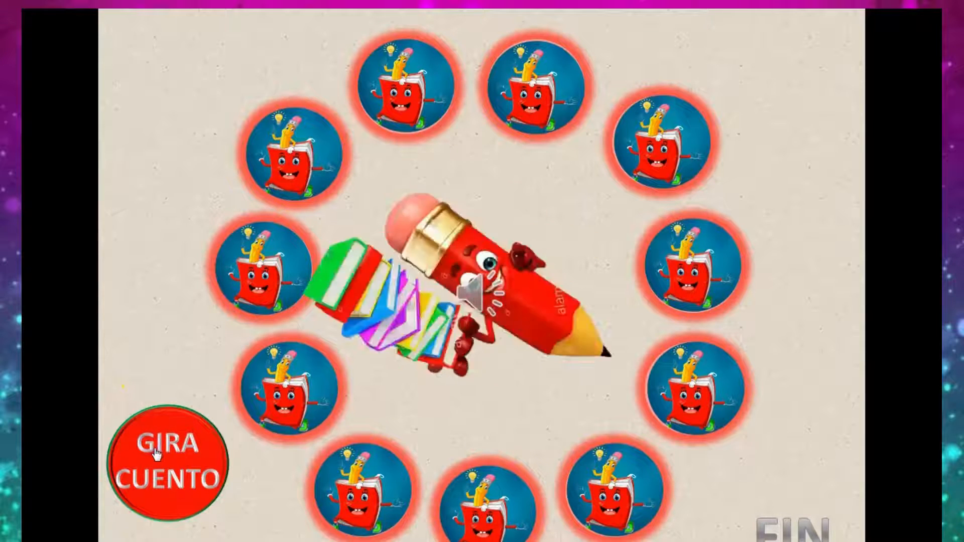
left_click(159, 456)
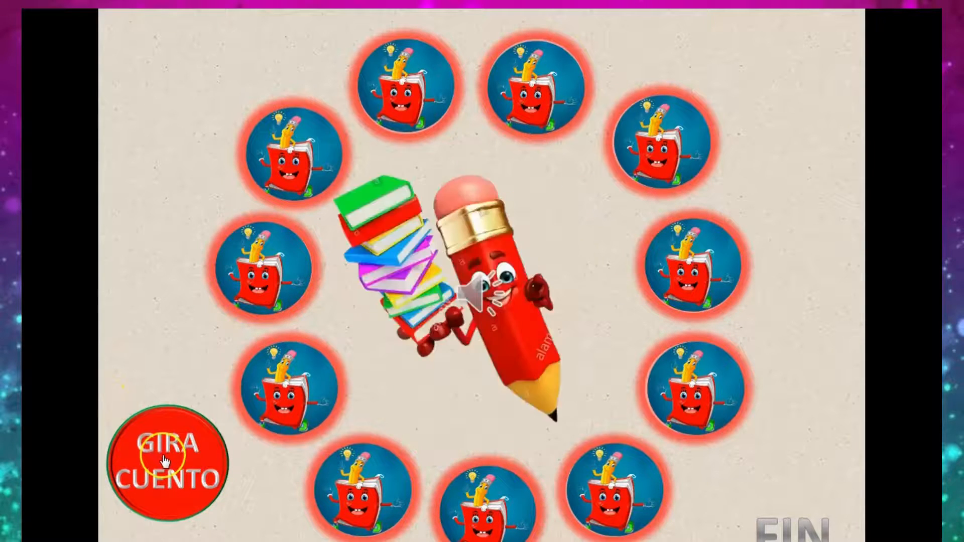
left_click(171, 476)
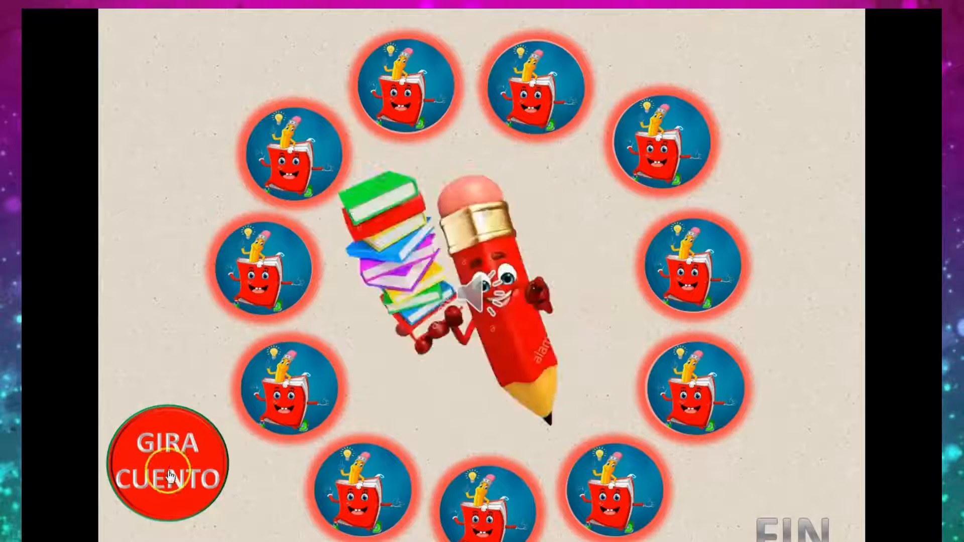
left_click(171, 467)
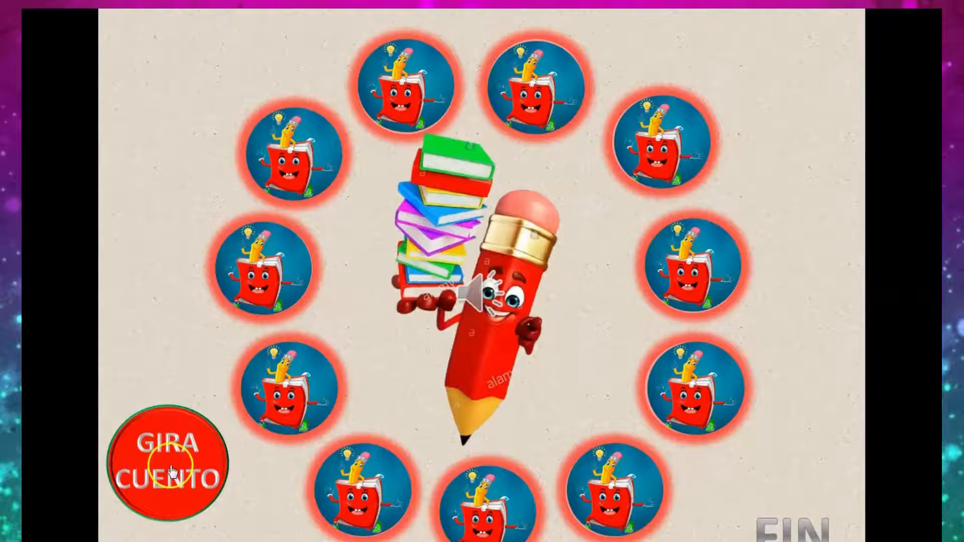
key("Escape")
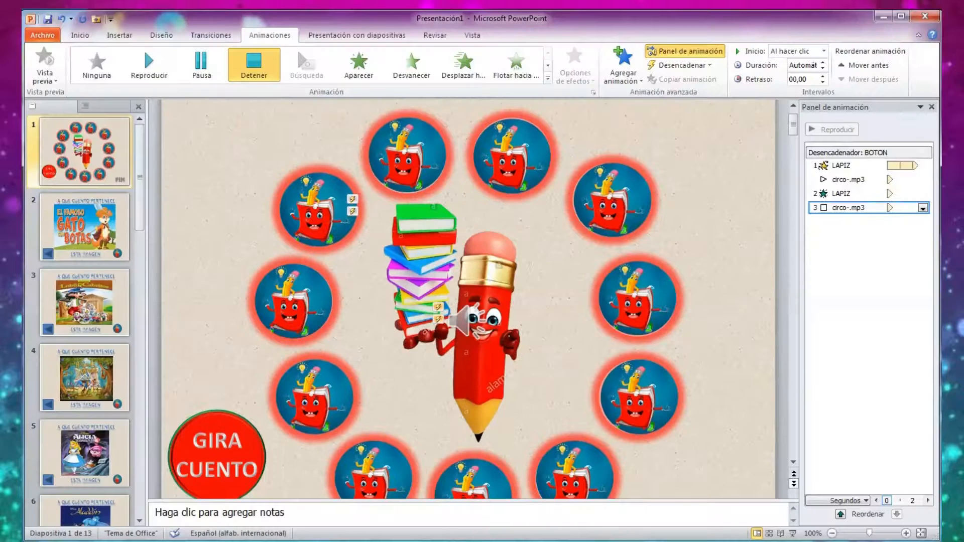
Hide the circo-.mp3 audio icon during the presentation and close the animation pane.
left_click(465, 320)
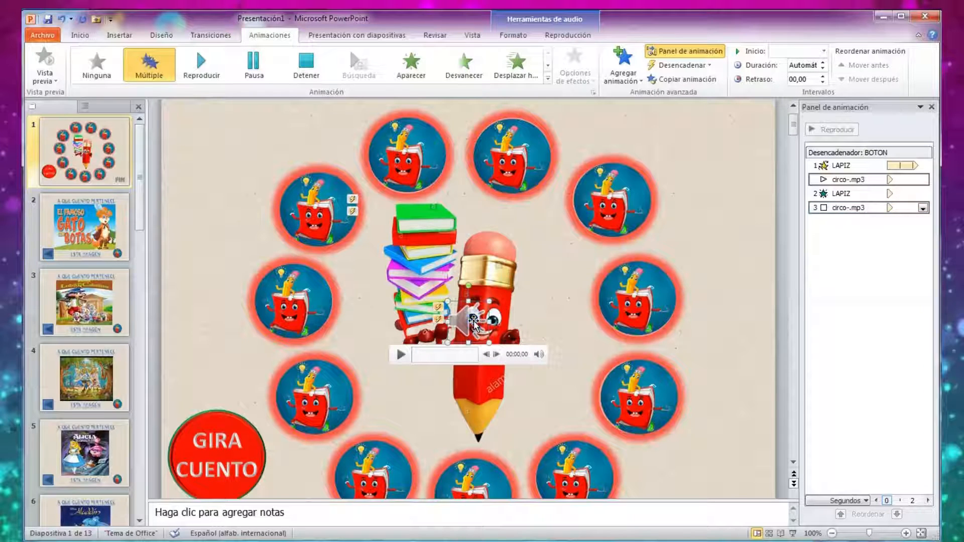
left_click(570, 36)
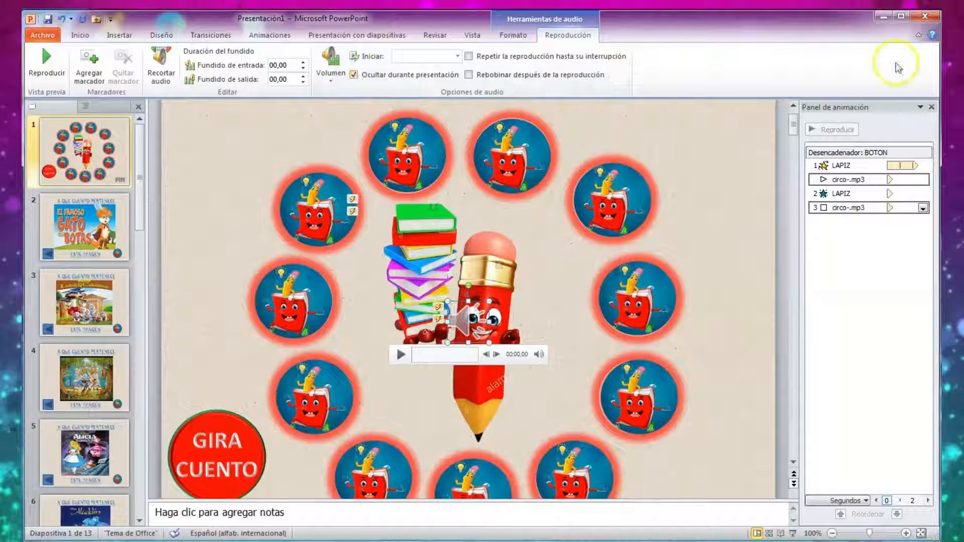
left_click(932, 107)
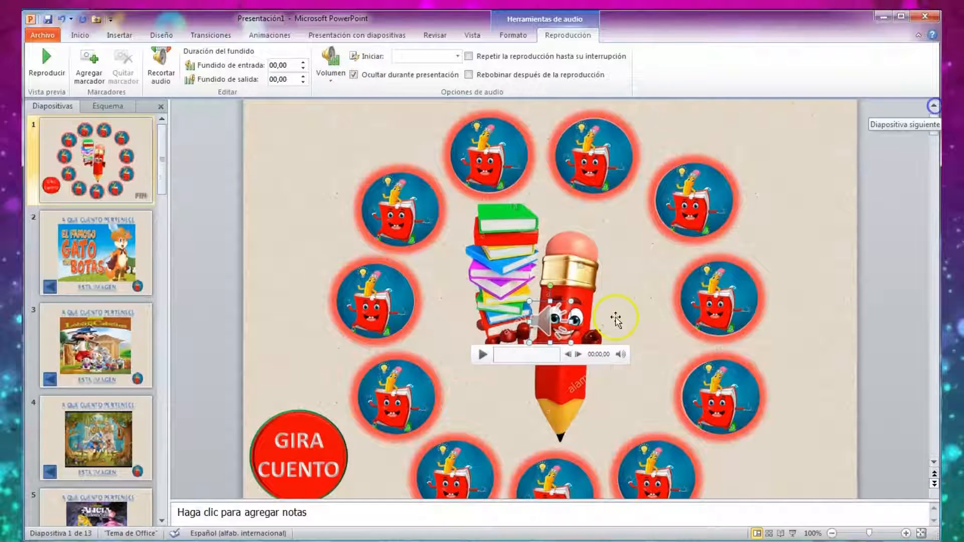
Run slide 1 as a show to check the pencil's spin with the audio icon hidden, and end the show.
left_click(793, 533)
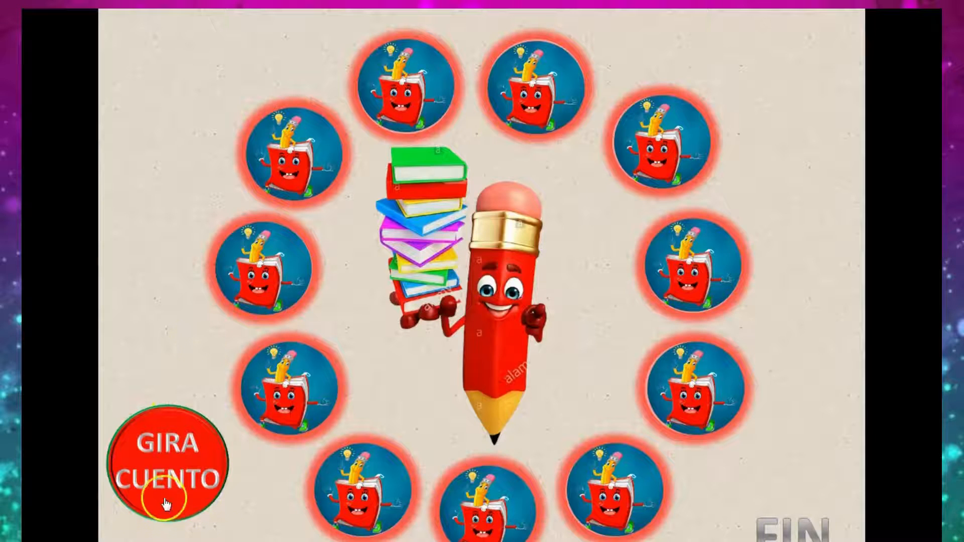
left_click(163, 477)
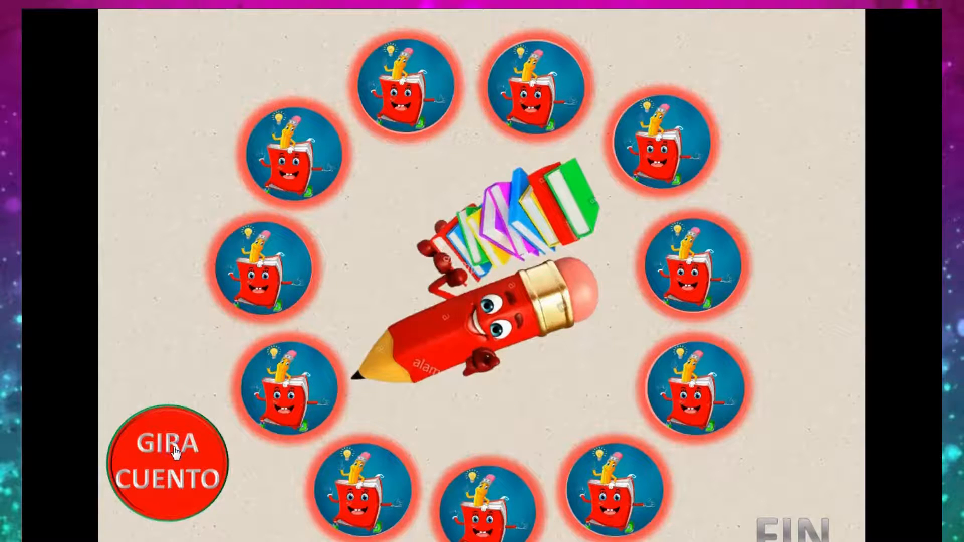
key("Escape")
Insert the audio file "kart1-mario-kart" from the Descargas folder on slide 2.
left_click(341, 285)
scroll(341, 285, "down", 5)
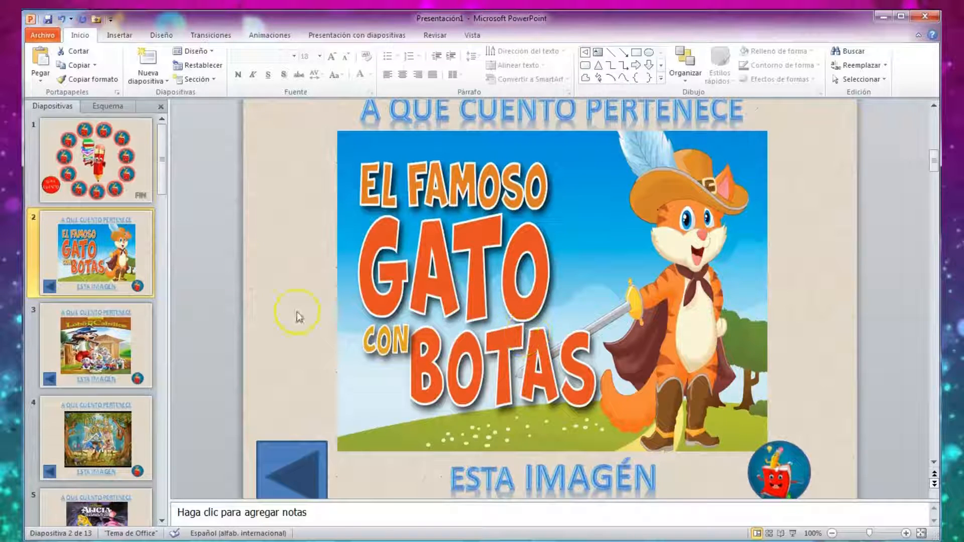
left_click(132, 36)
left_click(683, 76)
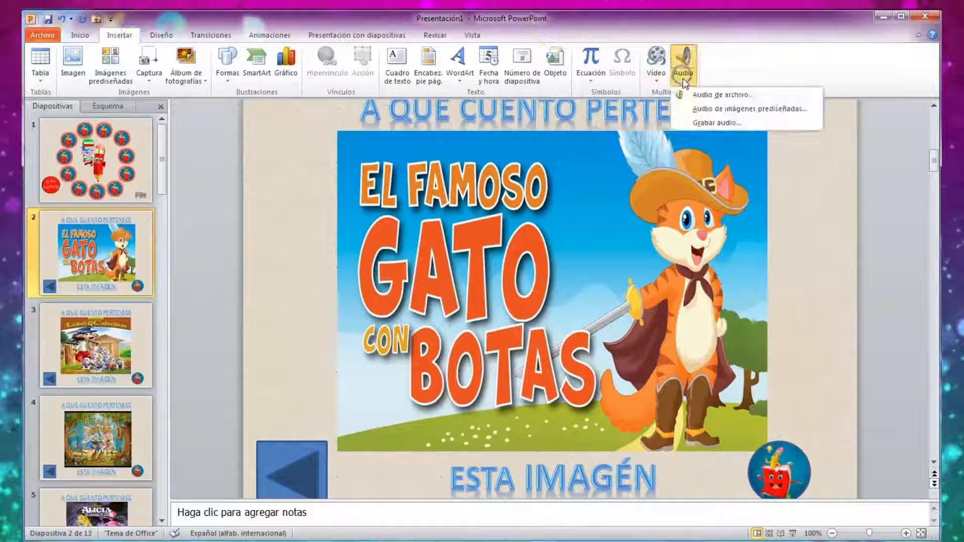
left_click(721, 97)
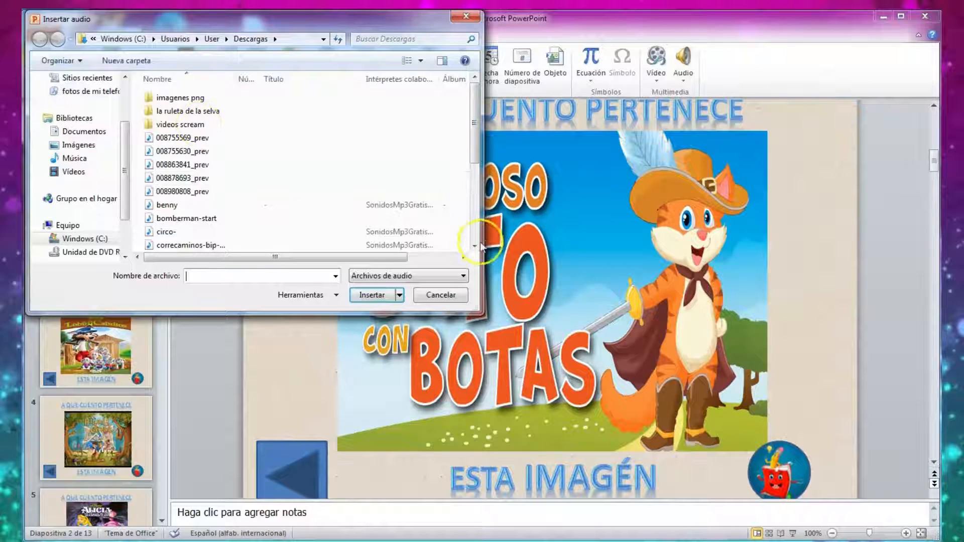
left_click(474, 246)
left_click(474, 246)
left_click(474, 246)
left_click(475, 246)
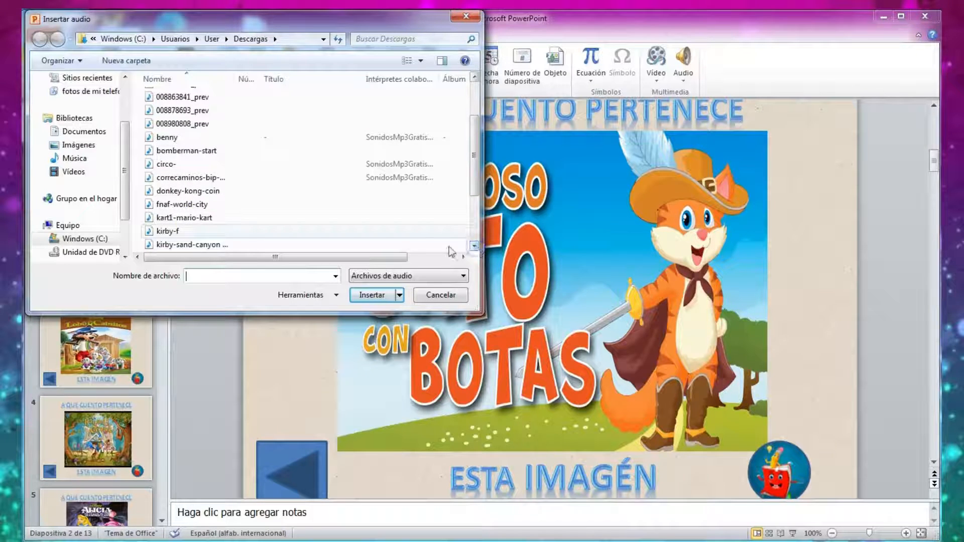
left_click(185, 217)
left_click(370, 294)
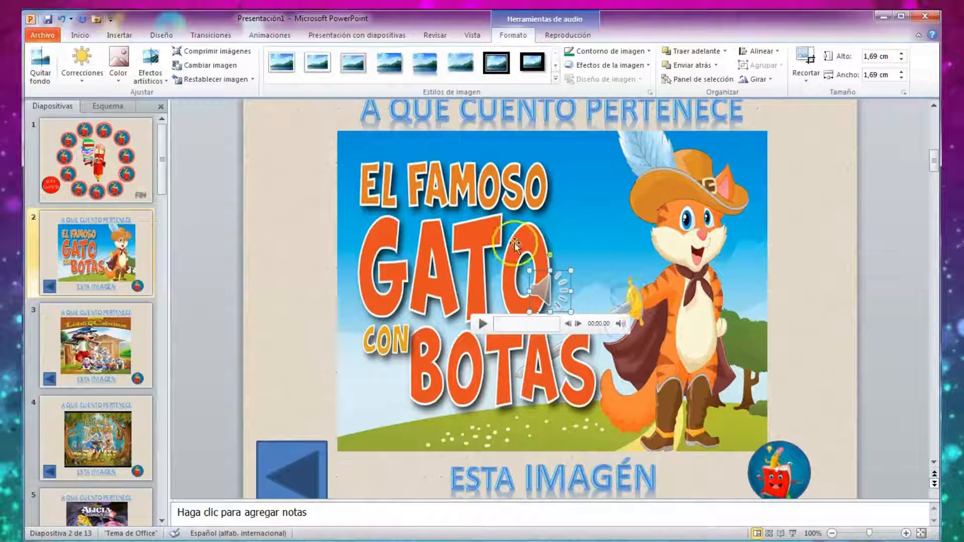
Show the animation pane and move the kart1-mario-kart playback under the BOTON trigger, between the two FOTO effects.
left_click(269, 37)
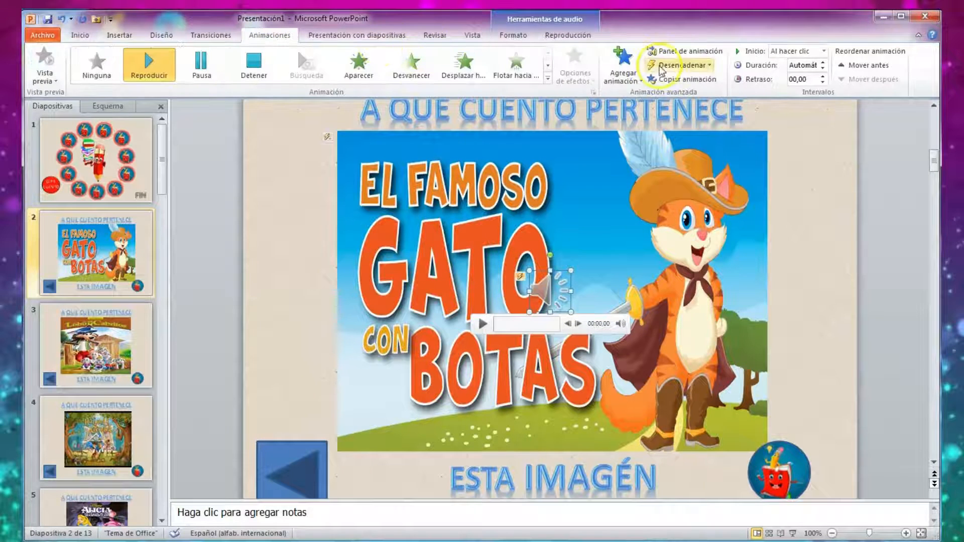
left_click(686, 51)
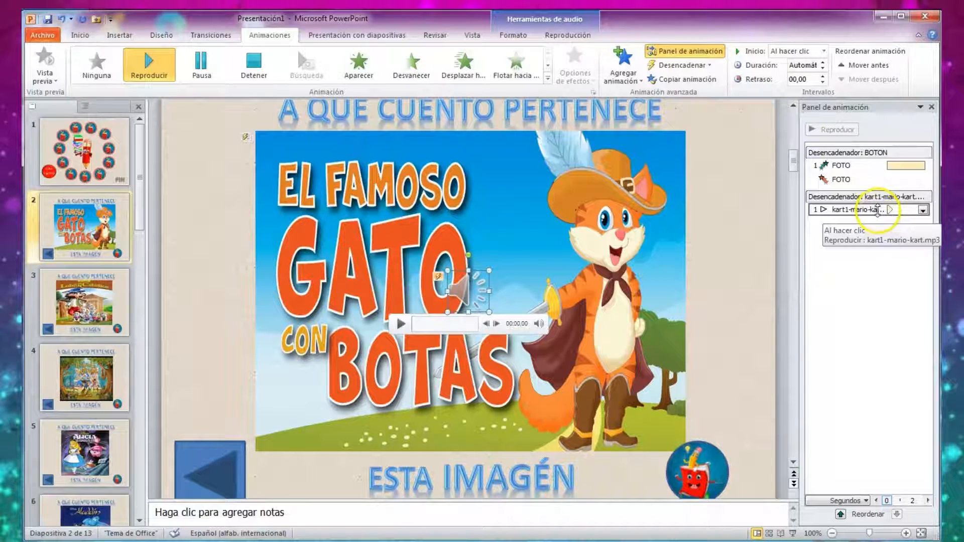
left_click(875, 211)
left_click_drag(875, 214, 869, 177)
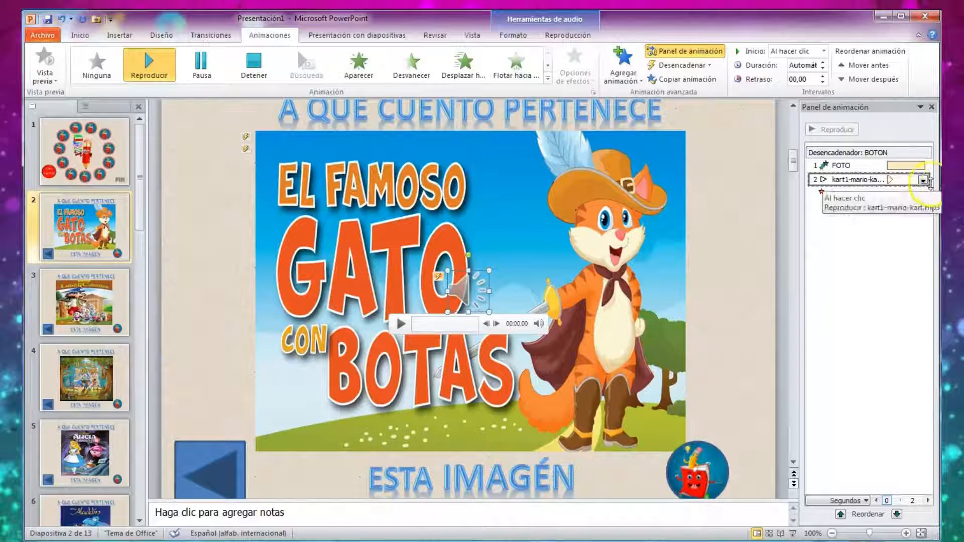
Set the kart1-mario-kart playback to start with the previous effect (Con la anterior).
left_click(924, 181)
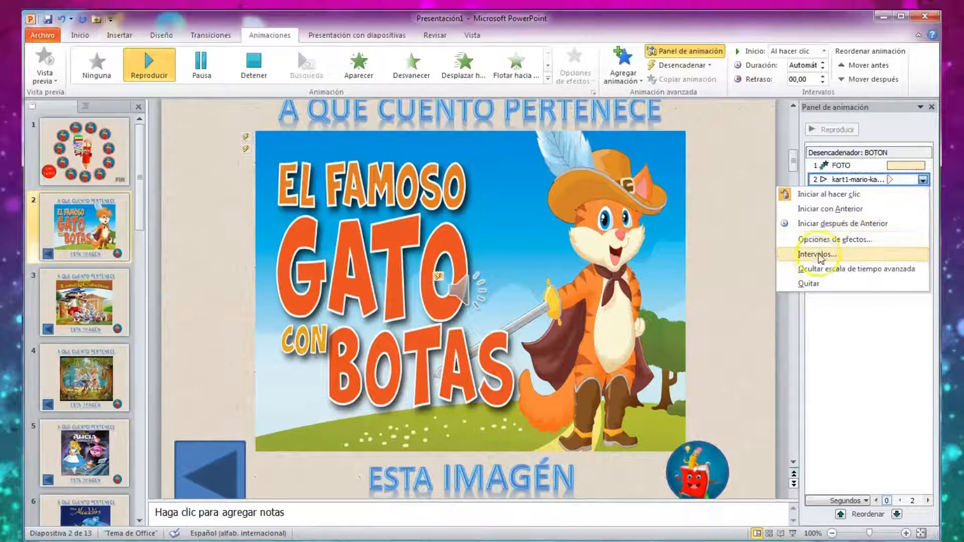
left_click(818, 255)
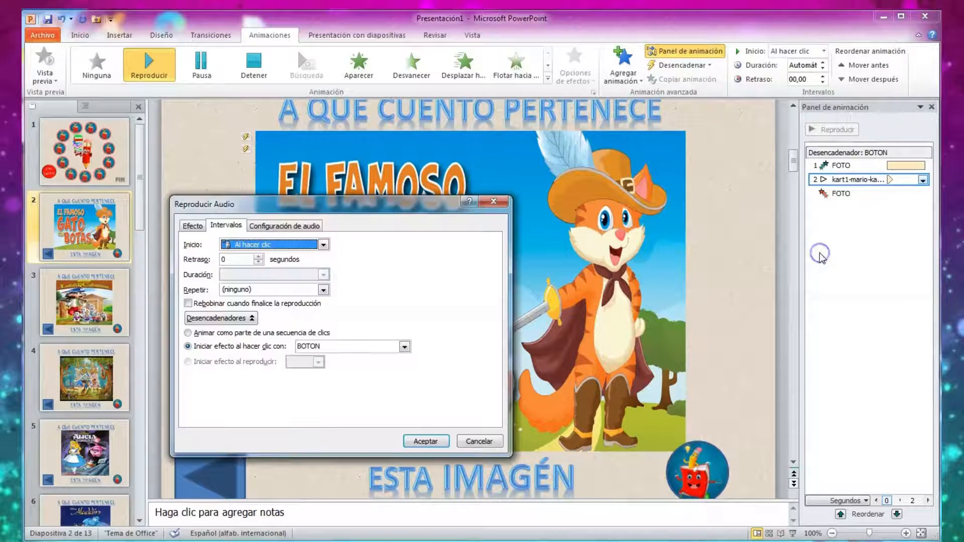
left_click(323, 244)
left_click(270, 270)
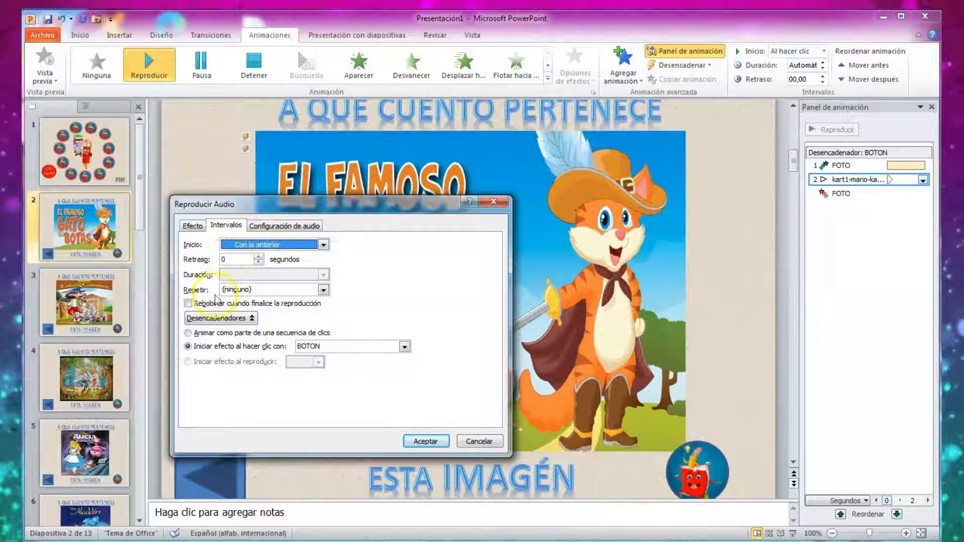
left_click(425, 442)
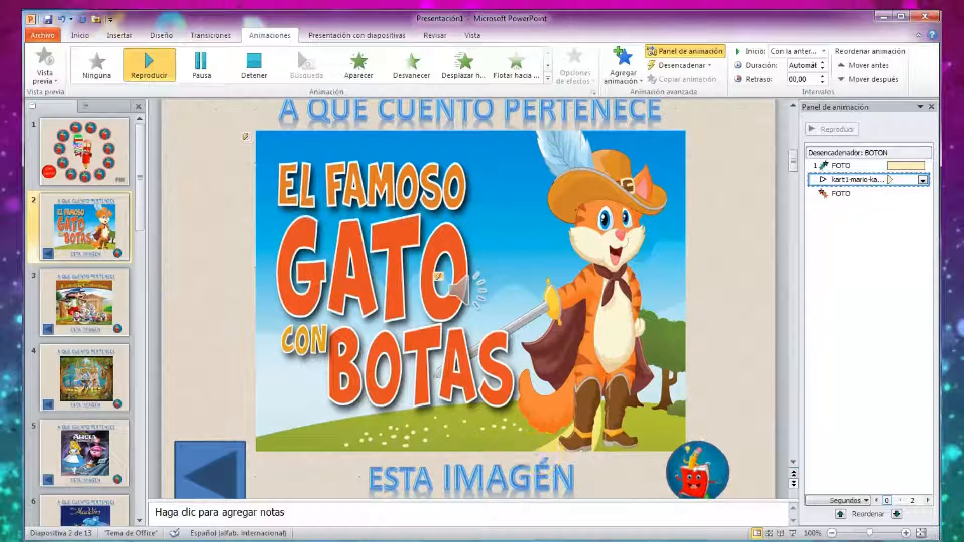
Run slide 2 as a show, use the round book button to test the answer picture with its audio, and end the show.
left_click(793, 533)
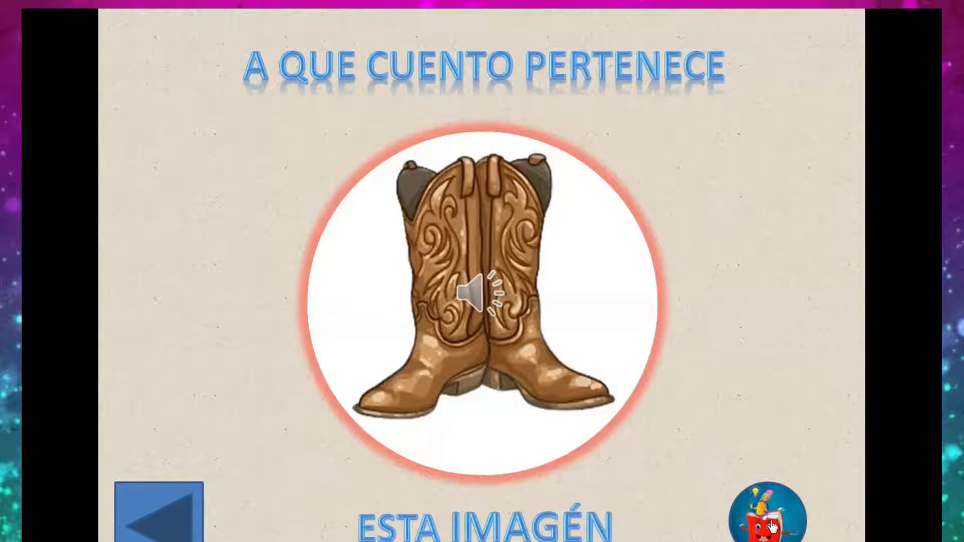
left_click(773, 527)
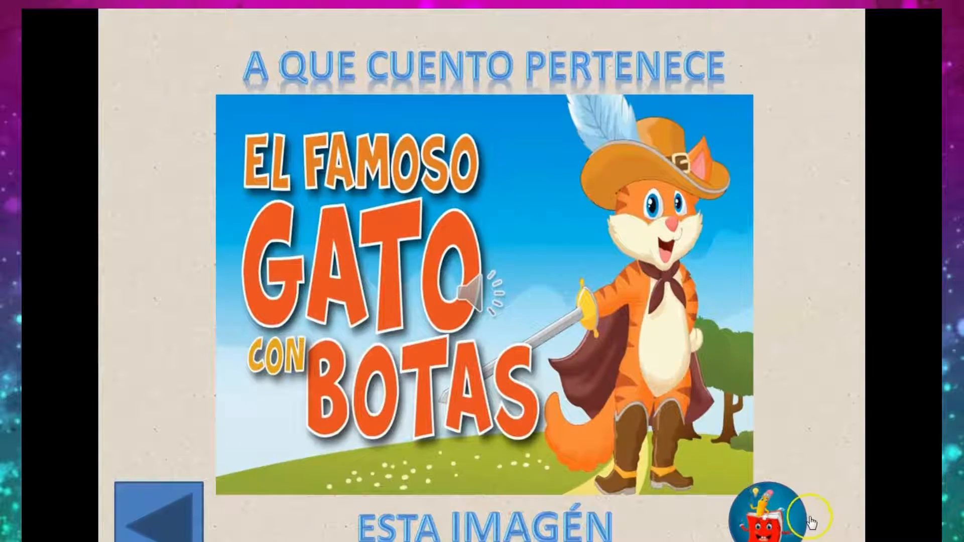
left_click(706, 524)
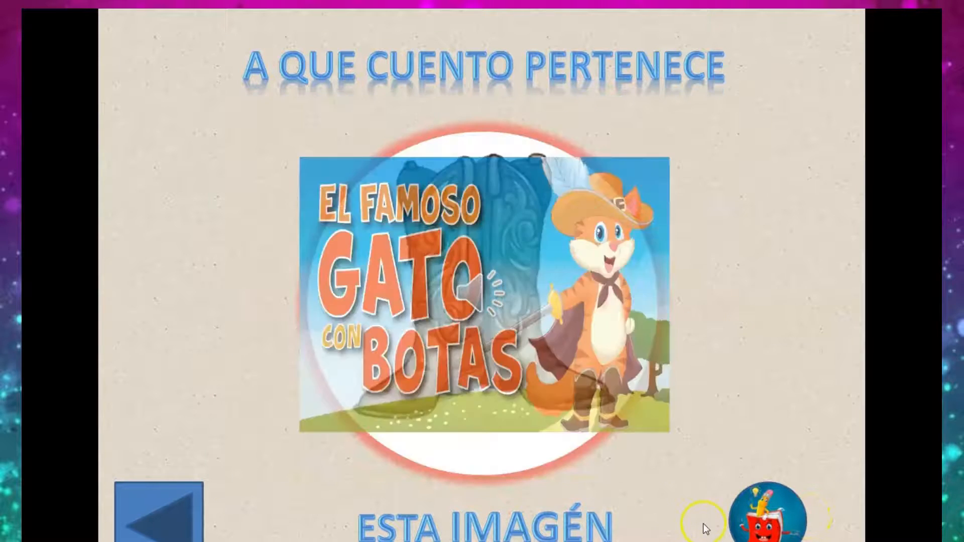
key("Escape")
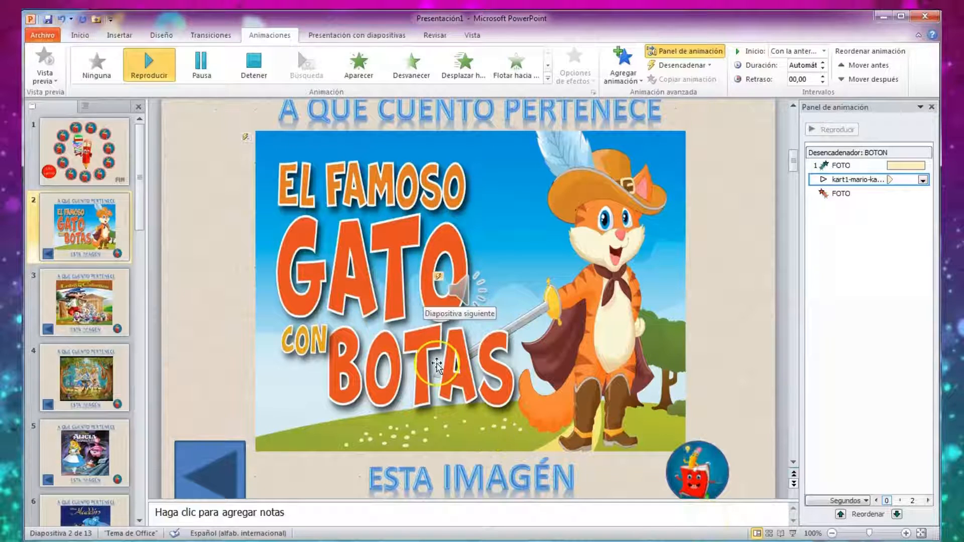
Set the audio icon on slide 2 to stay hidden during the show (Ocultar durante presentación) and close the animation pane.
right_click(467, 291)
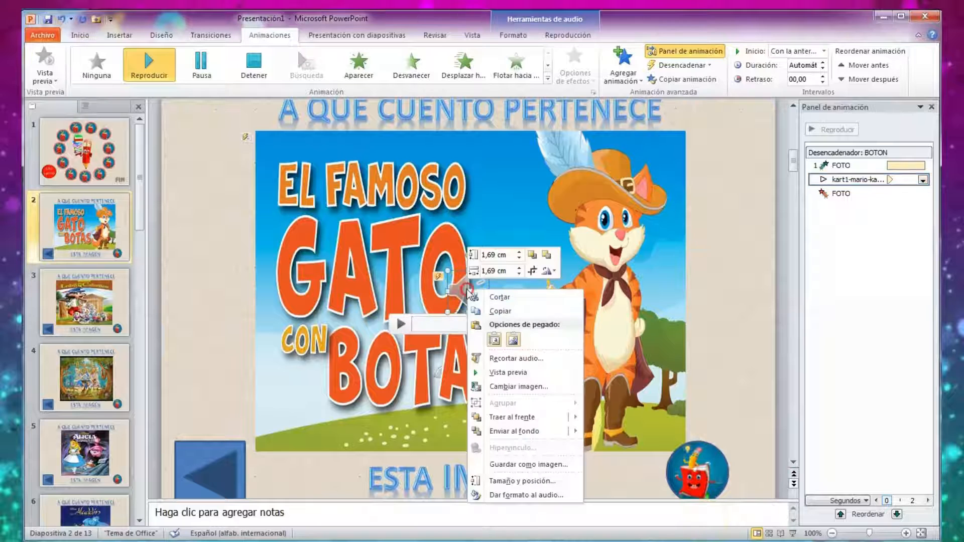
left_click(562, 34)
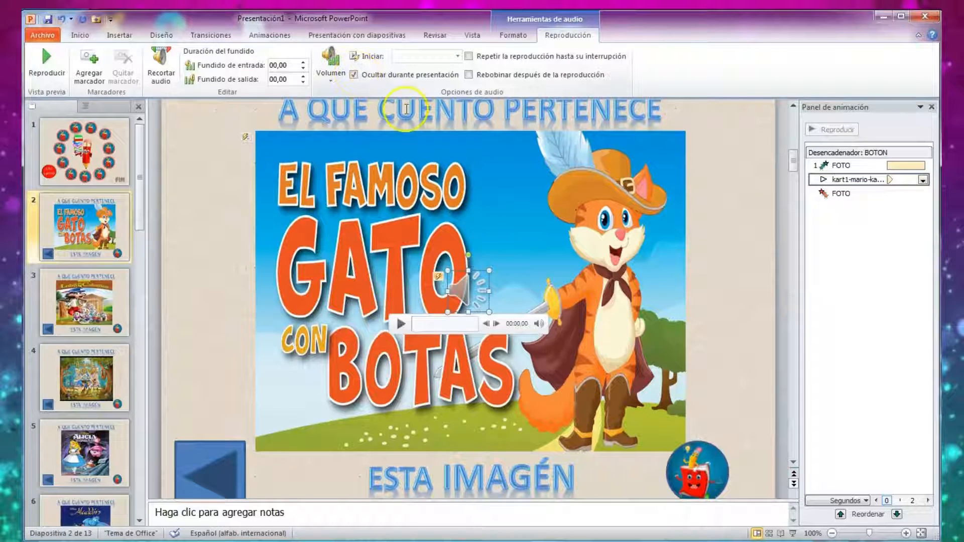
left_click(932, 107)
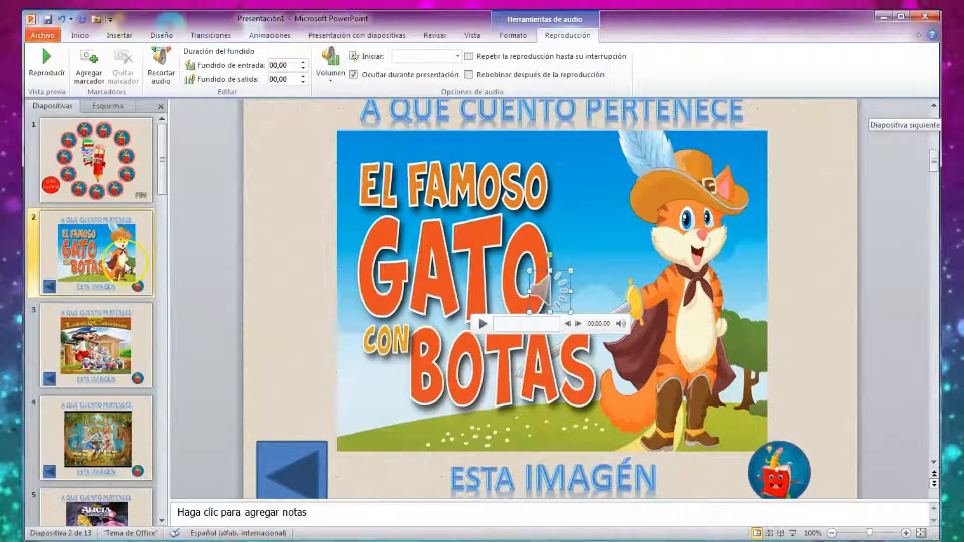
Run the show from slide 1 and test starting and stopping the pencil's spin with GIRA CUENTO.
left_click(116, 168)
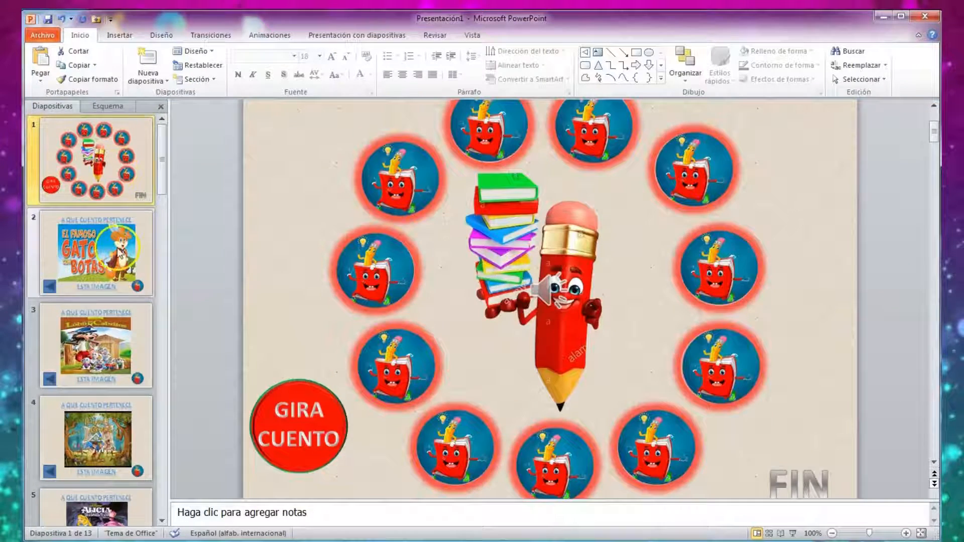
left_click(793, 533)
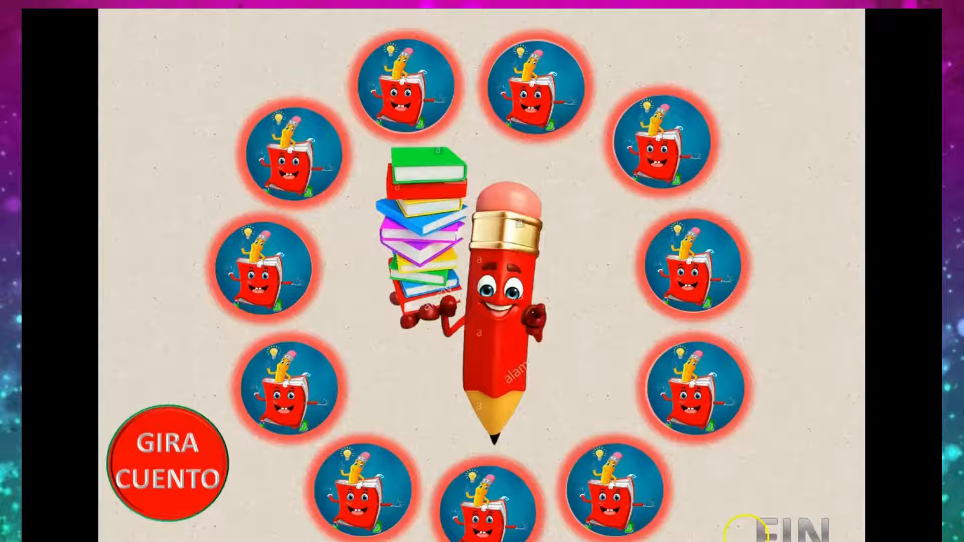
left_click(173, 468)
left_click(159, 467)
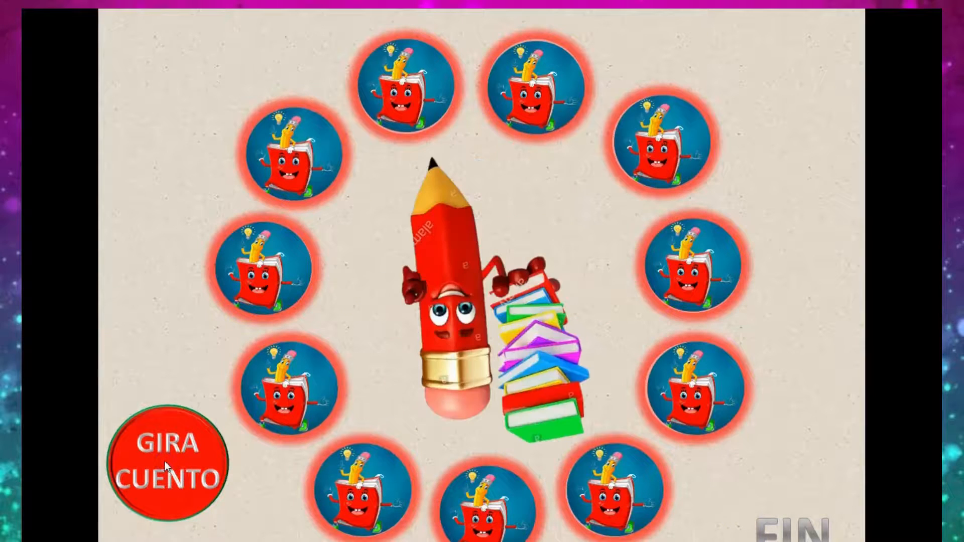
Open the boots question from the wheel, test its answer picture with the round book button, and return to the wheel.
left_click(405, 82)
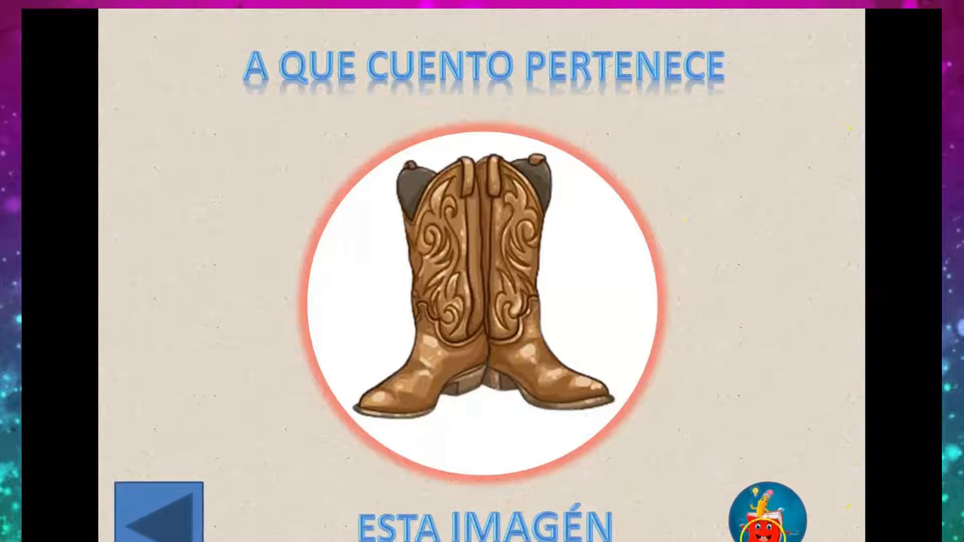
left_click(767, 524)
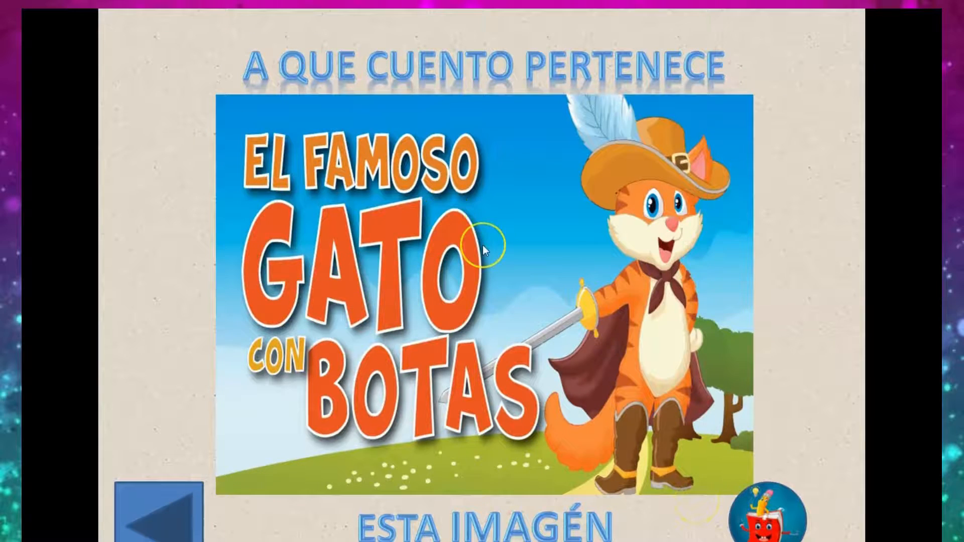
left_click(485, 243)
left_click(150, 522)
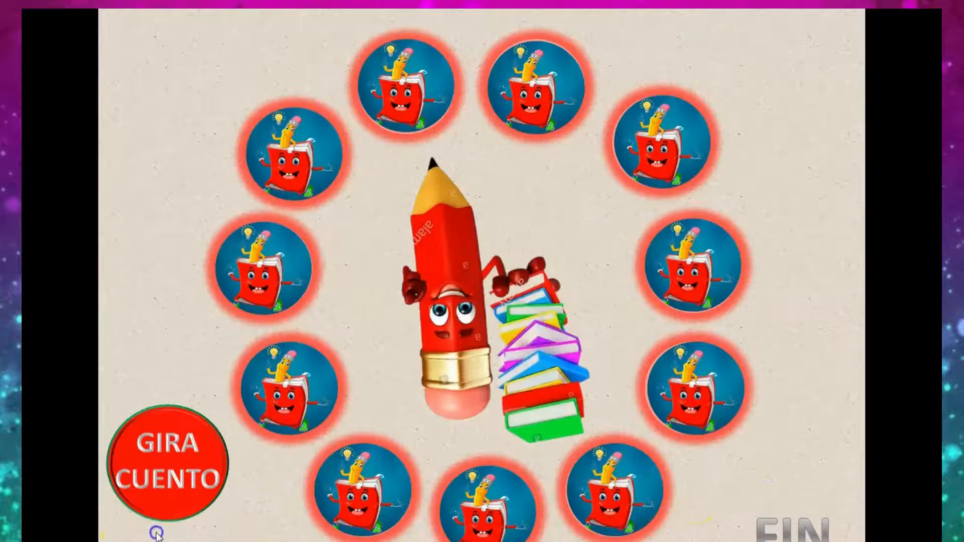
Spin the pencil again with GIRA CUENTO and stop it at another book on the wheel.
left_click(170, 477)
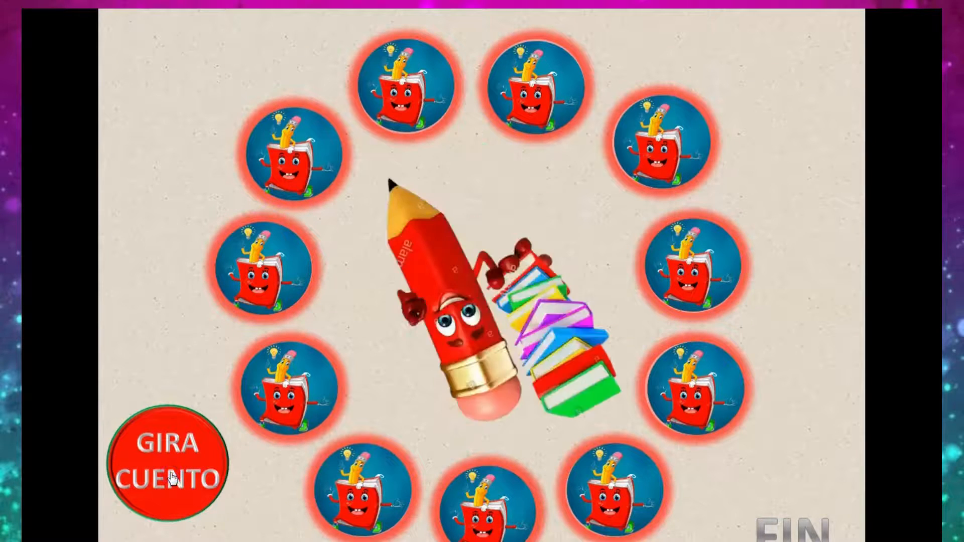
left_click(172, 473)
left_click(174, 467)
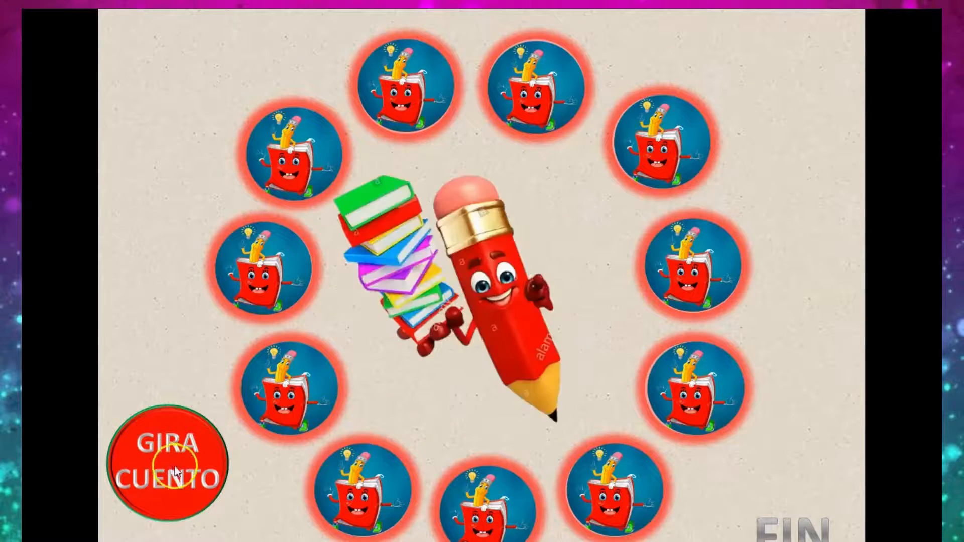
left_click(177, 470)
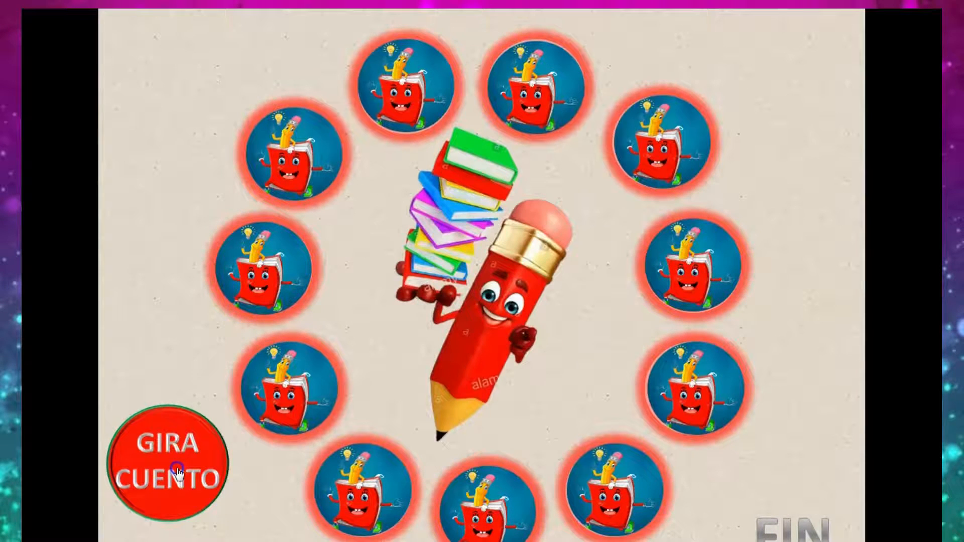
Open the long-nose question from the wheel, reveal its Pinocho answer, return to the wheel, and end the show.
left_click(361, 484)
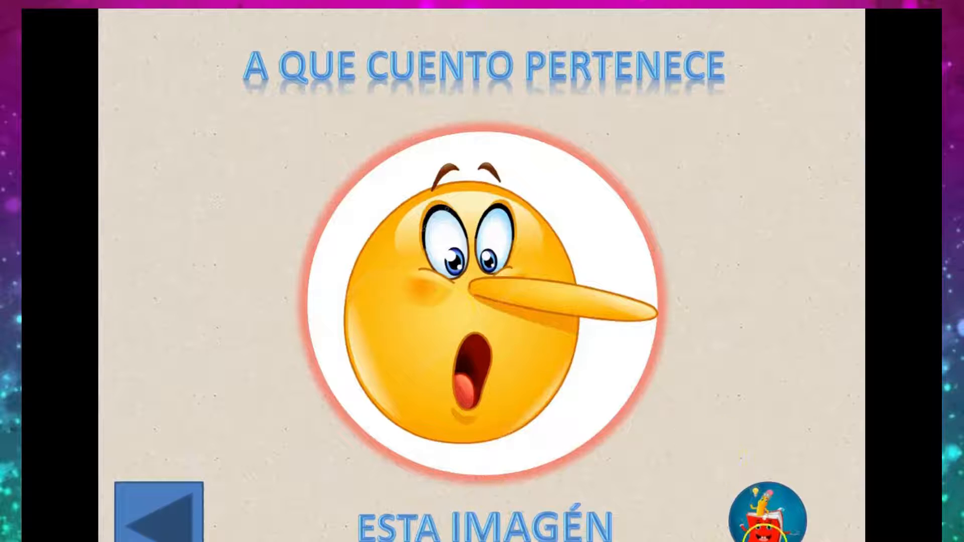
left_click(761, 529)
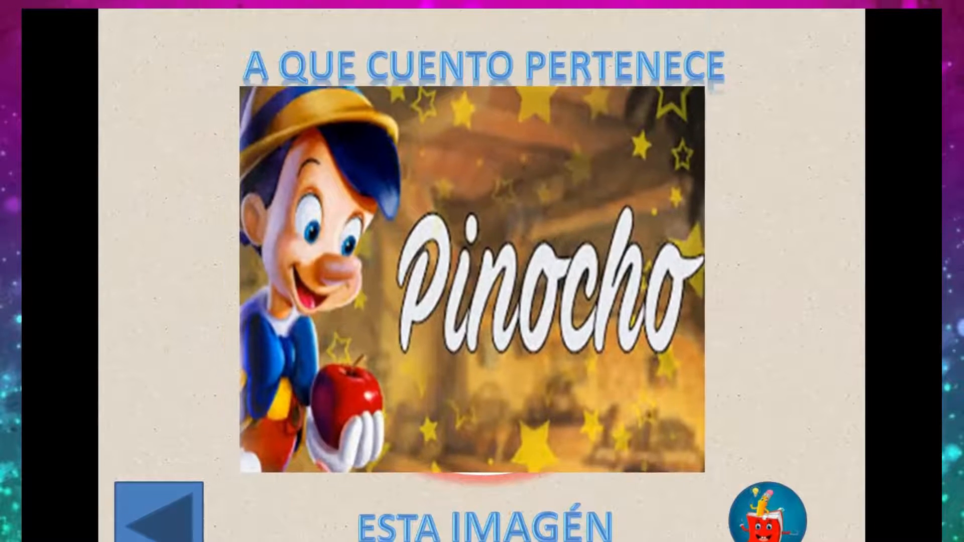
left_click(161, 522)
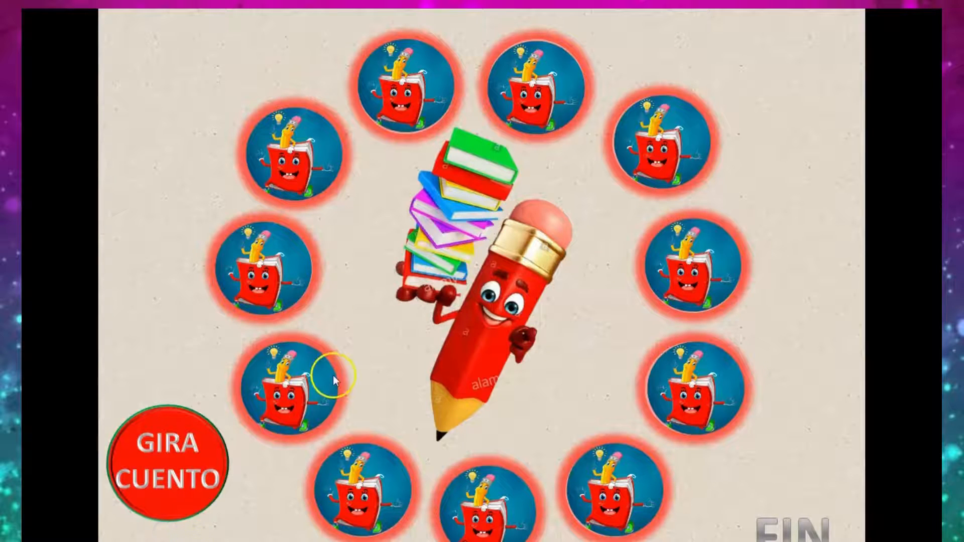
key("Escape")
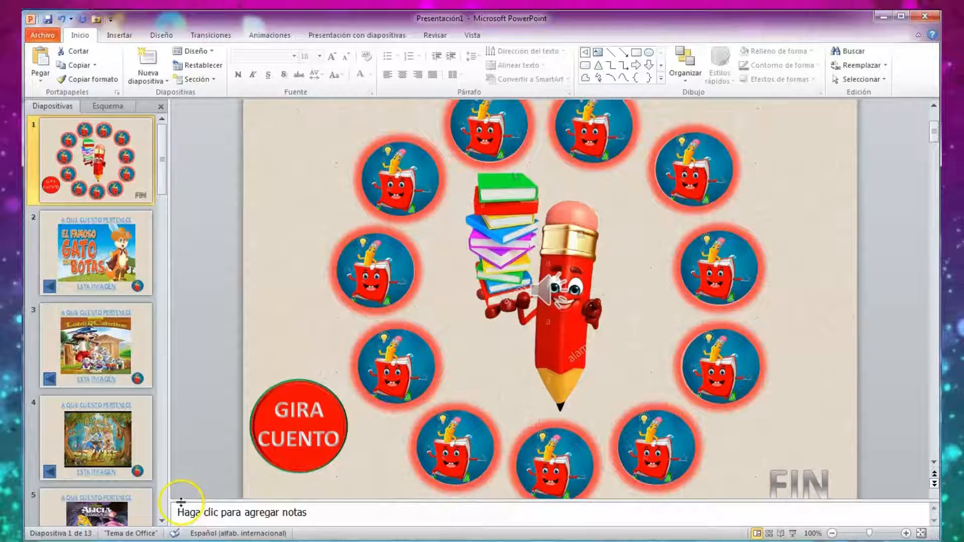
Run slide 1 as a show to test the FIN text, return to the wheel with the arrow, and end the show.
mouse_move(521, 320)
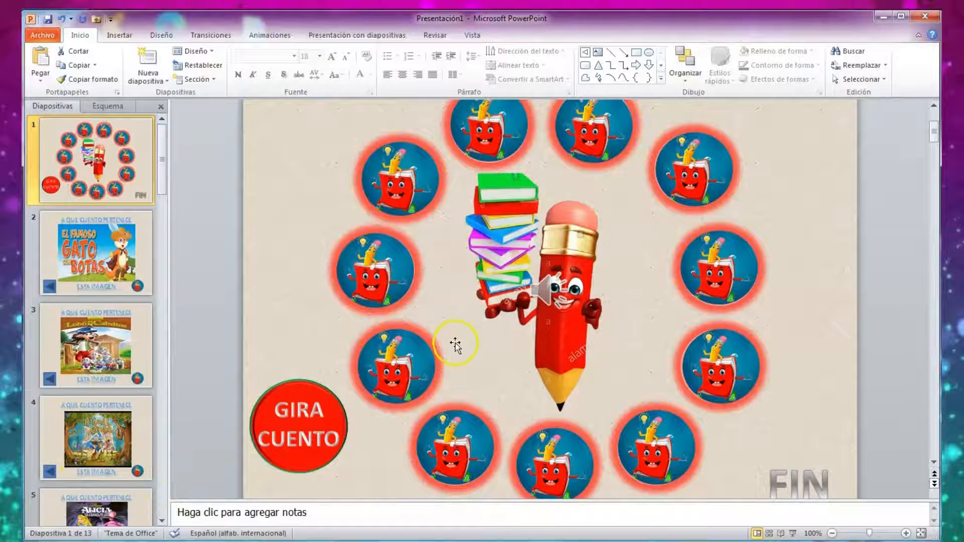
scroll(753, 407, "down", 1)
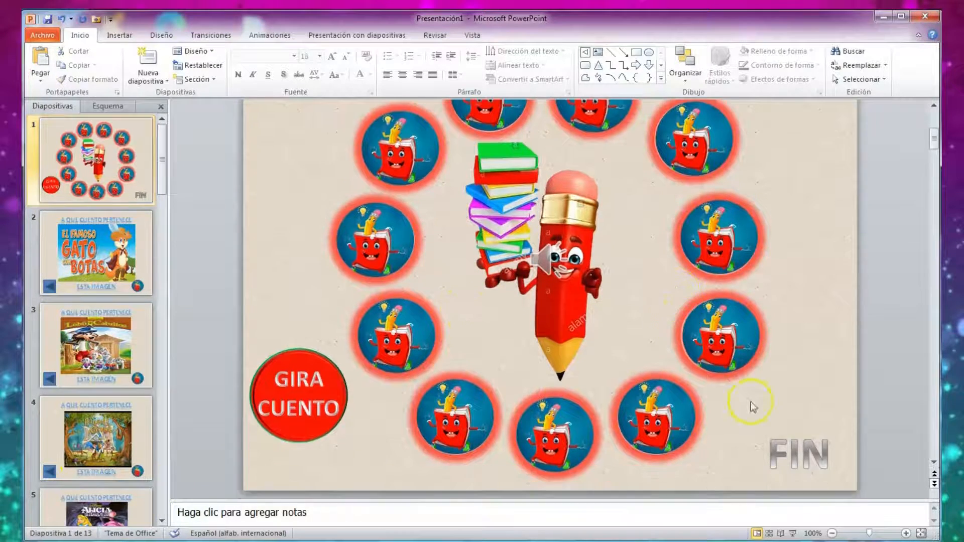
left_click(794, 534)
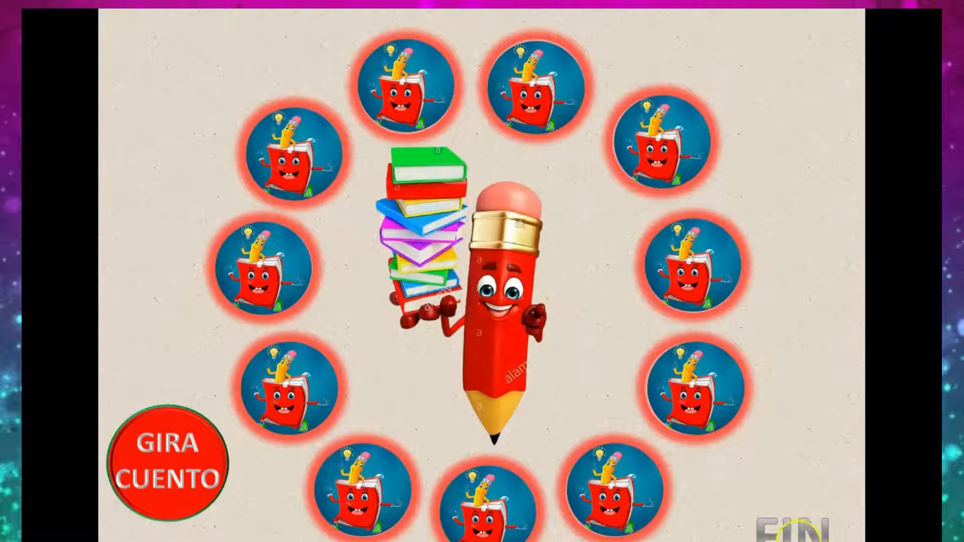
left_click(798, 540)
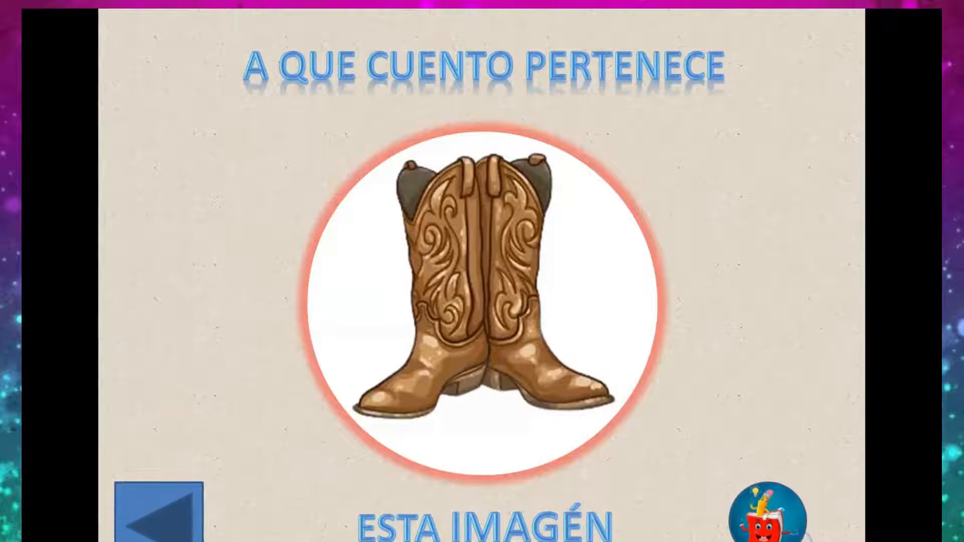
left_click(140, 540)
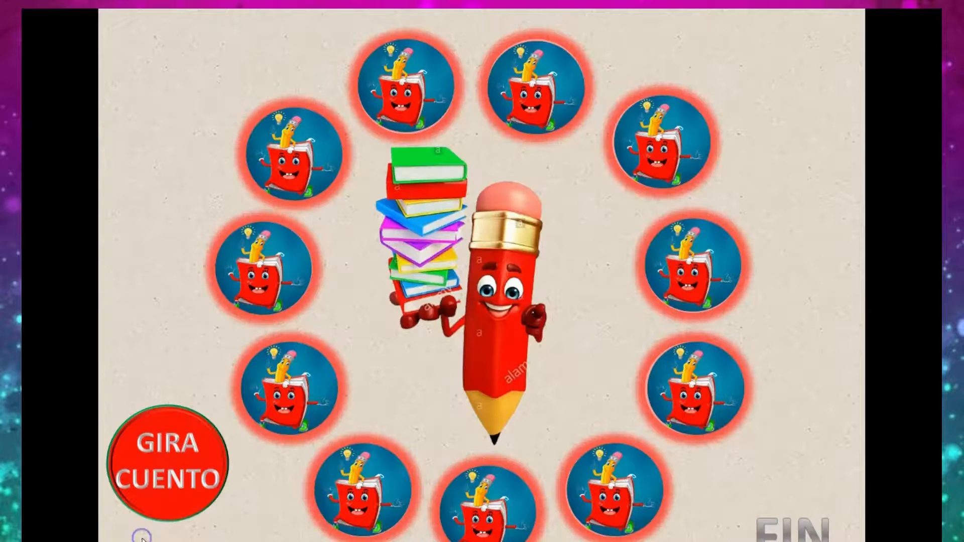
key("Escape")
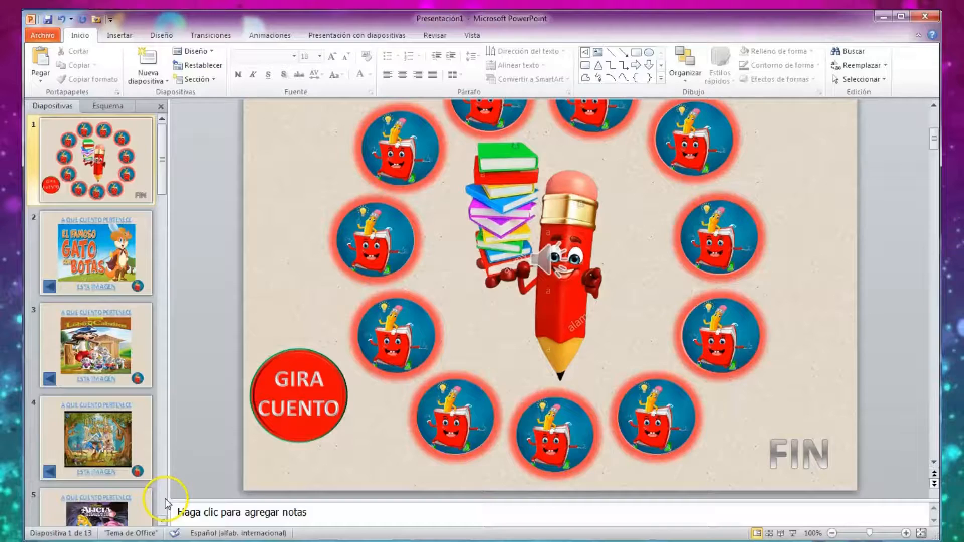
Go to closing slide 13, preview it as a show, and end the show.
scroll(477, 330, "down", 3)
scroll(88, 411, "down", 5)
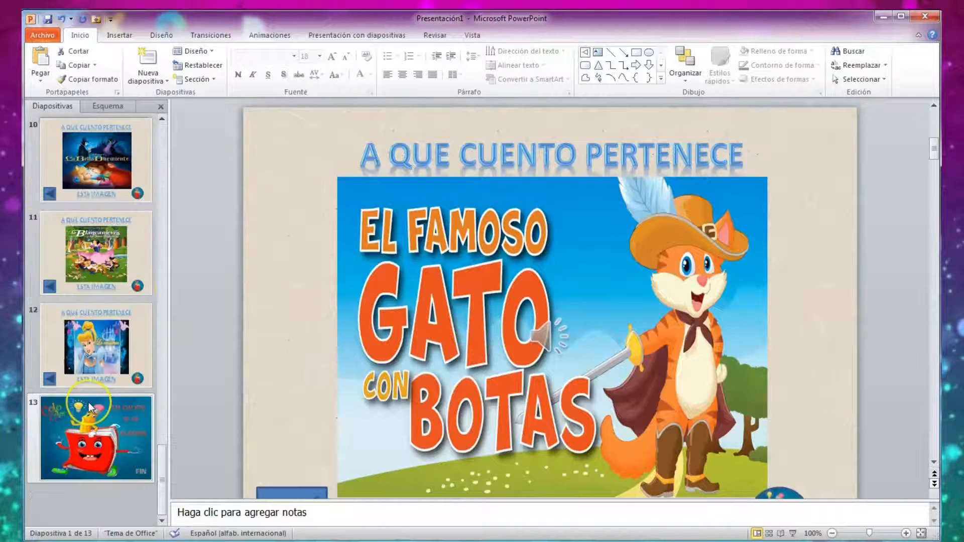
left_click(128, 465)
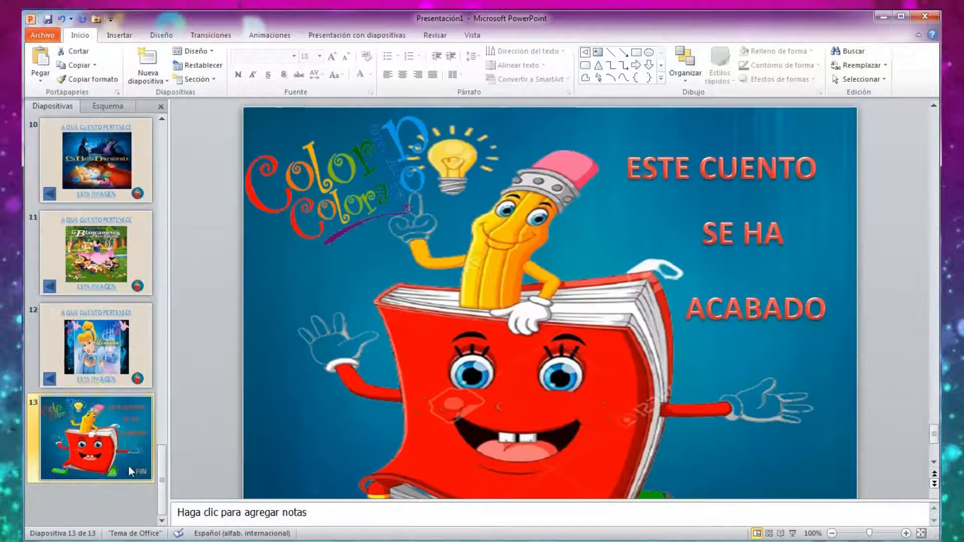
scroll(629, 339, "down", 1)
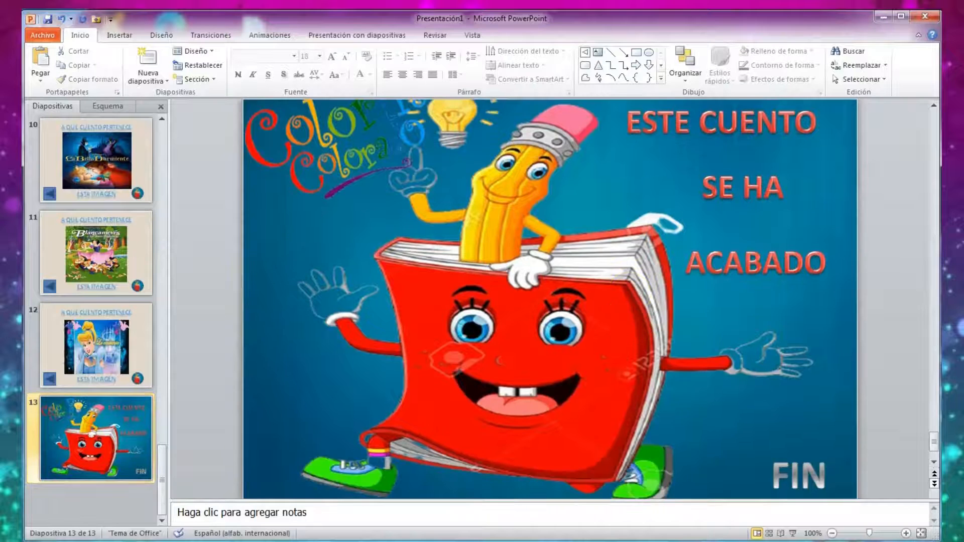
left_click(798, 533)
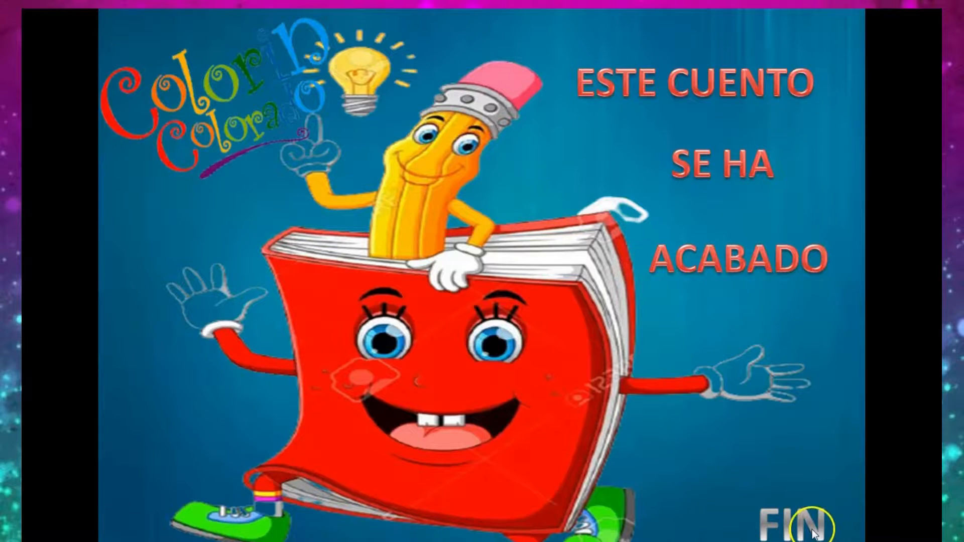
key("Escape")
Link the FIN text on slide 1 to Diapositiva 13 as a place in this document.
scroll(101, 370, "up", 5)
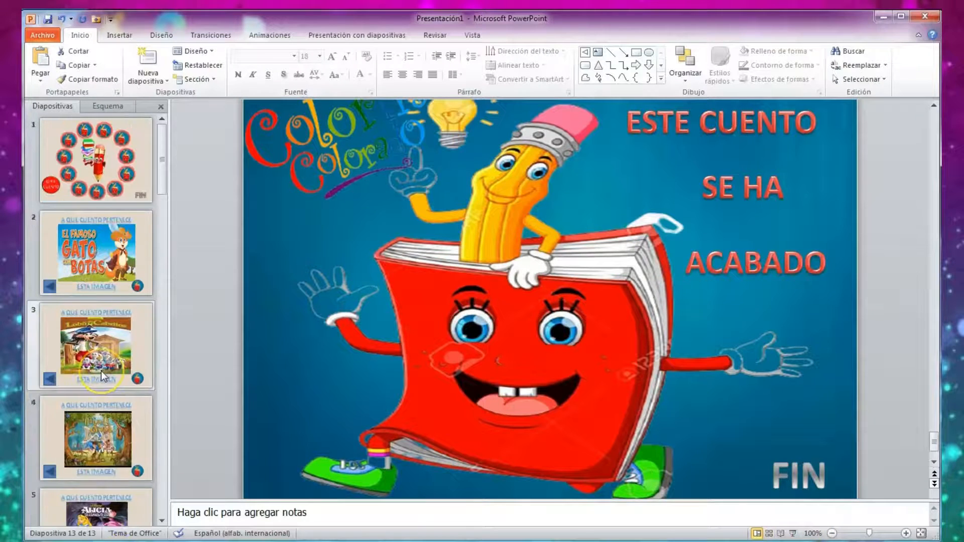
left_click(114, 162)
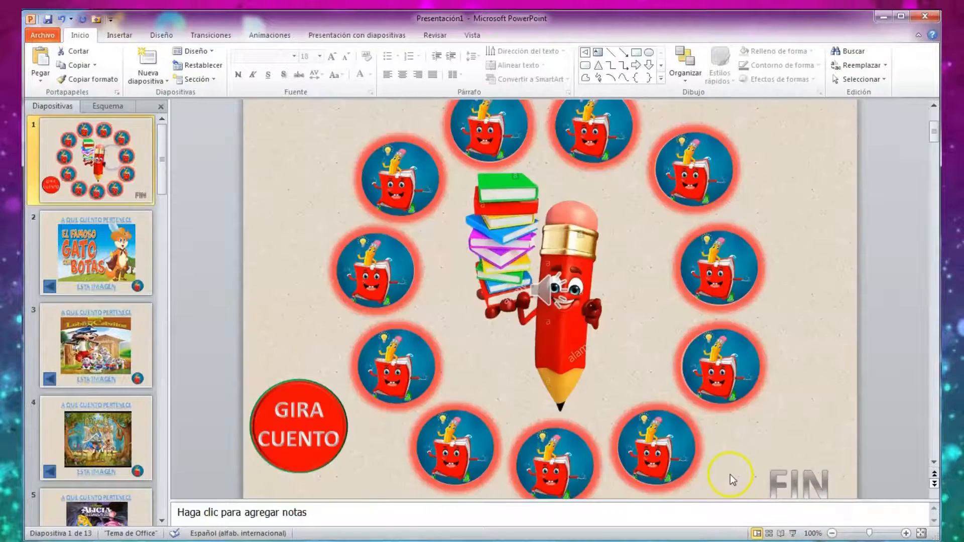
scroll(784, 425, "down", 1)
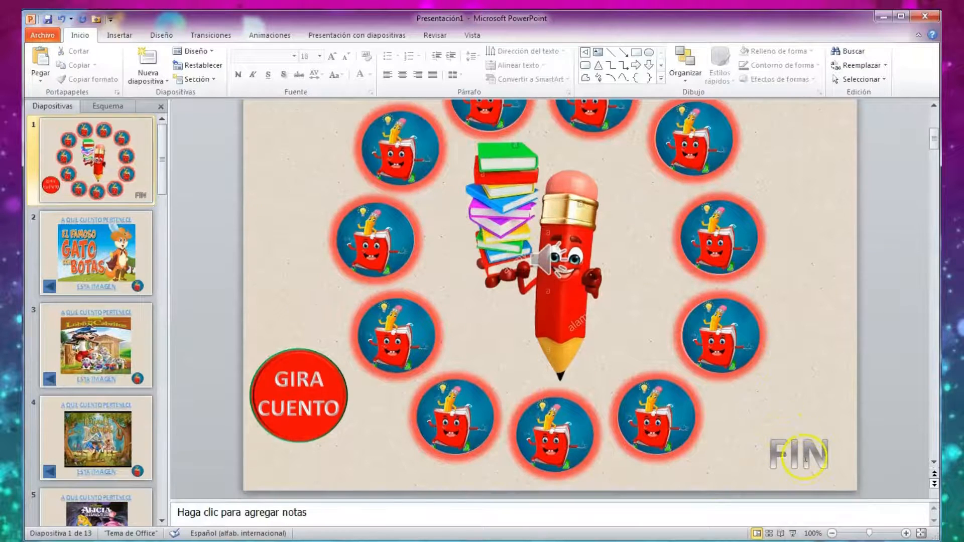
left_click(804, 457)
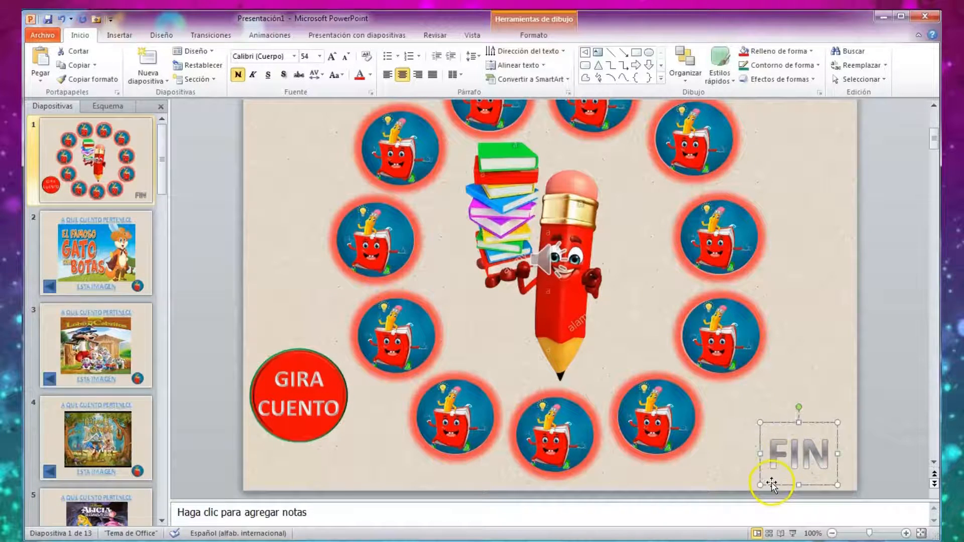
right_click(772, 485)
left_click(816, 413)
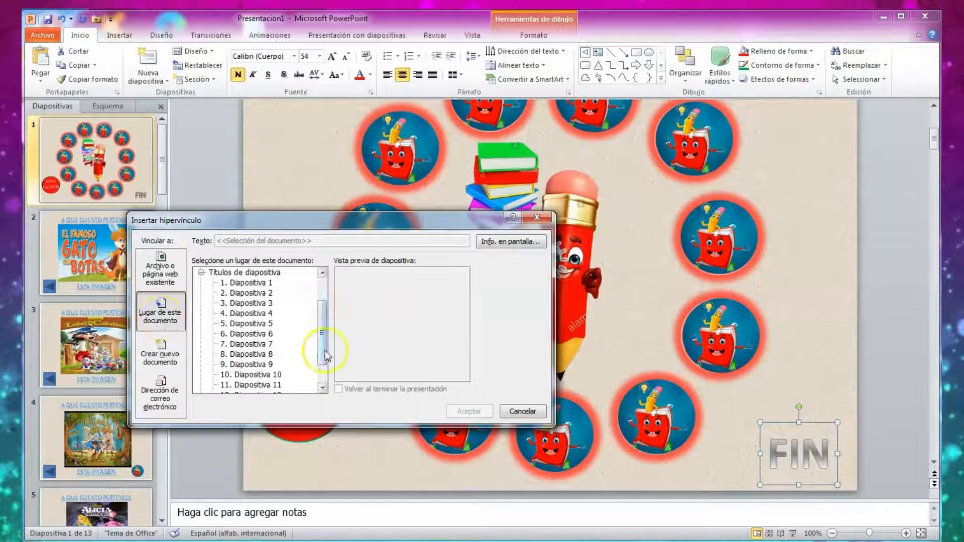
left_click_drag(325, 356, 323, 394)
left_click(279, 374)
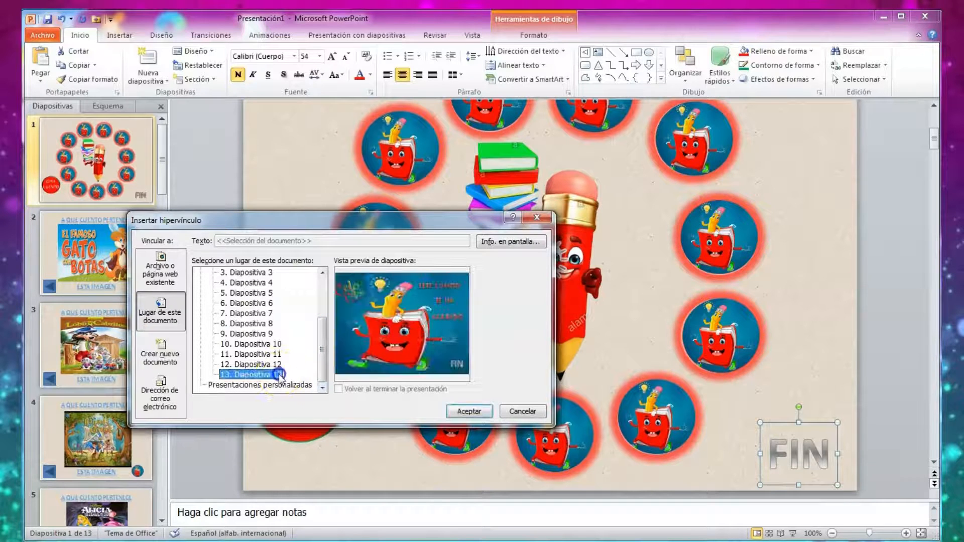